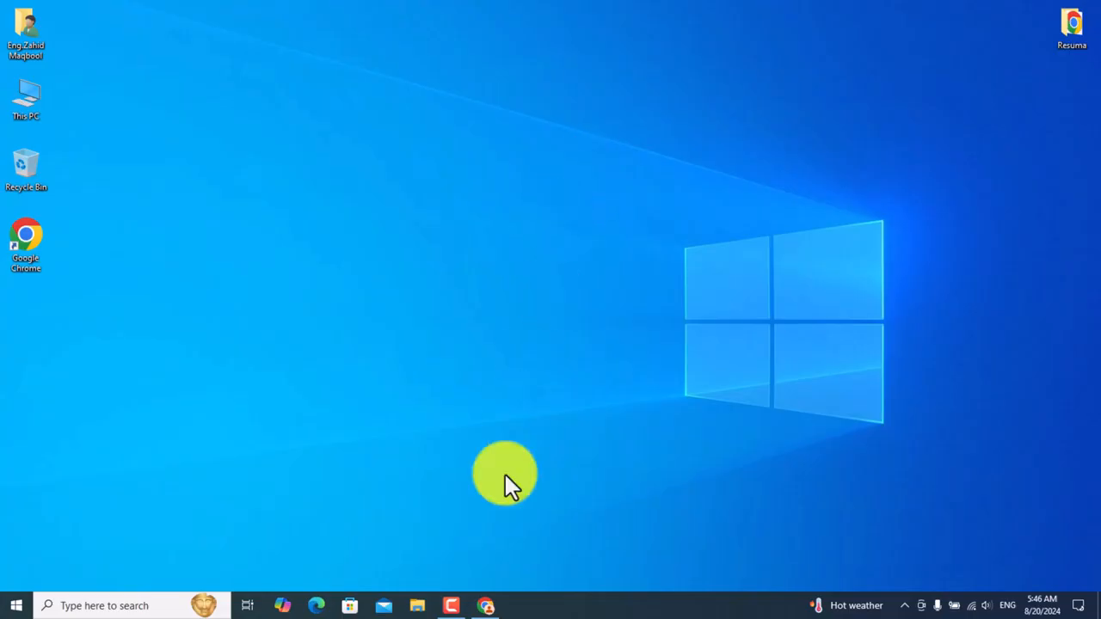
- Switch to Google Chrome and search the web for visual studio
click(486, 606)
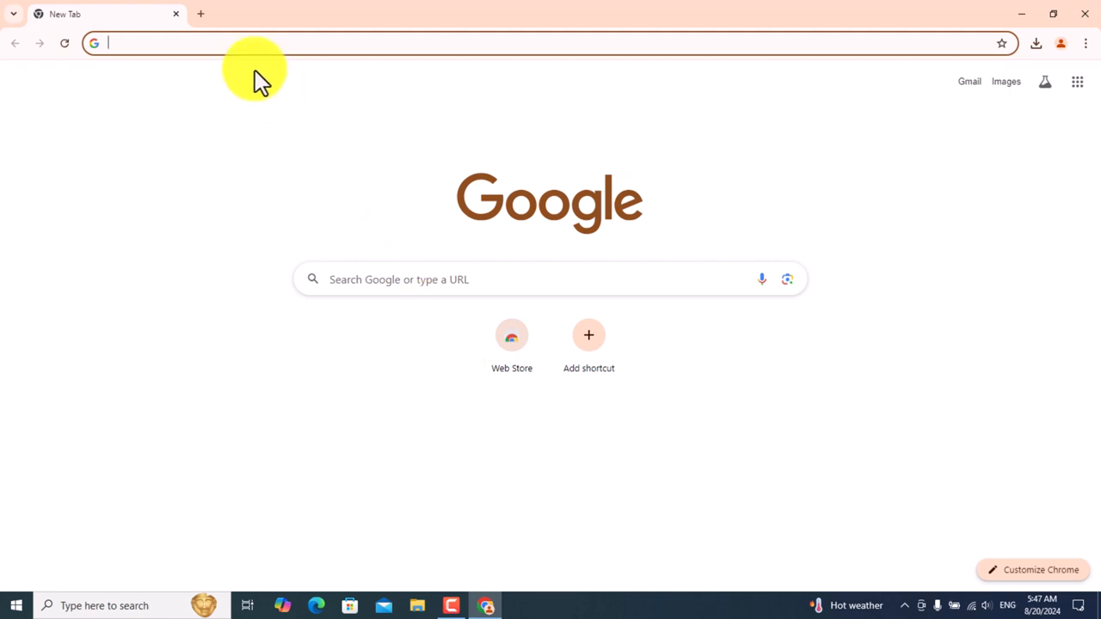
text(vi)
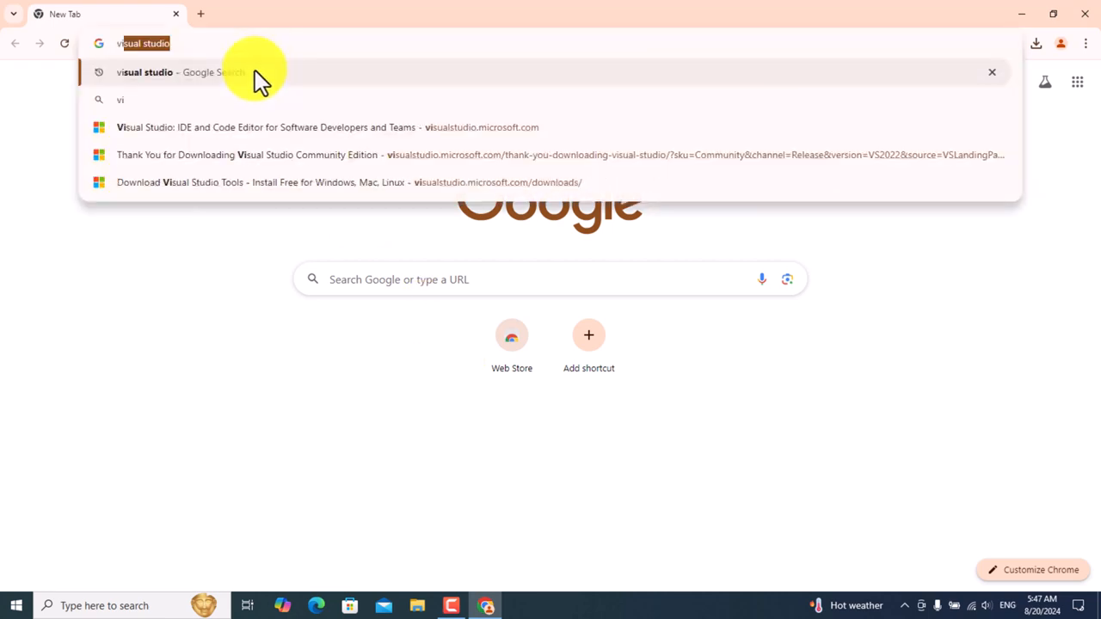
text(su)
key(Down)
key(Up)
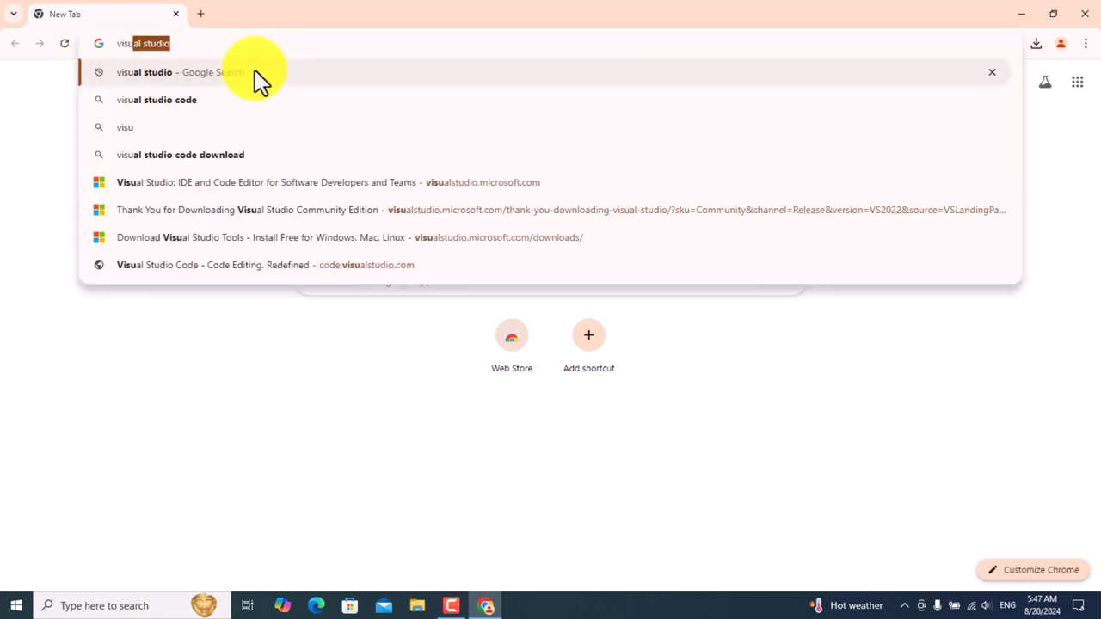
key(Return)
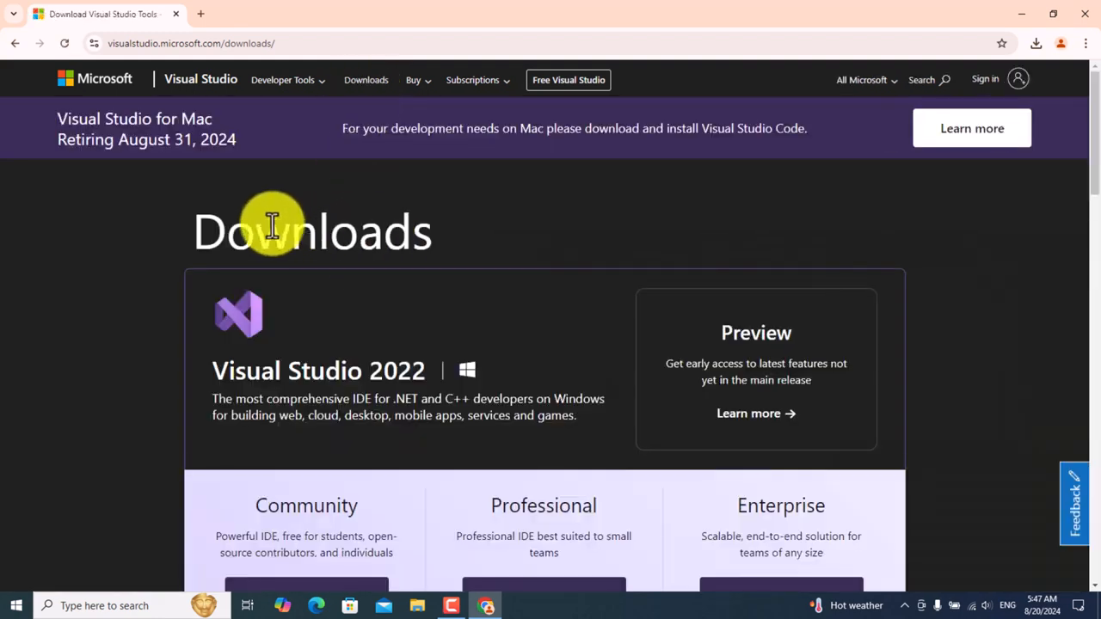
- Start the free download of the Visual Studio 2022 Community edition from the Visual Studio downloads page
scroll(481, 225, down, 3)
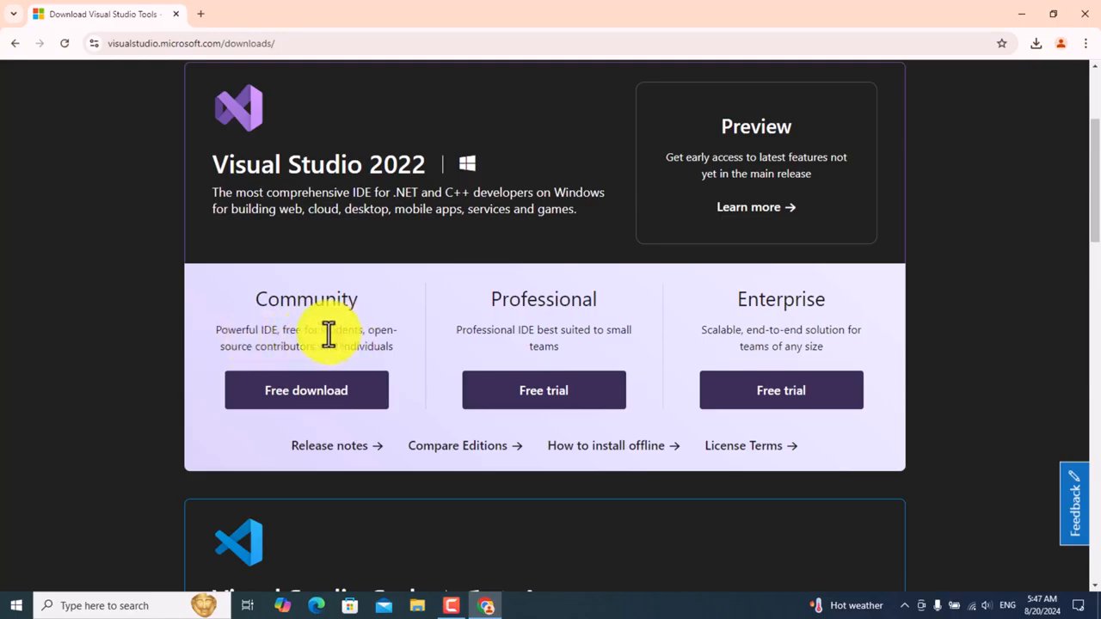
drag(330, 334, 341, 335)
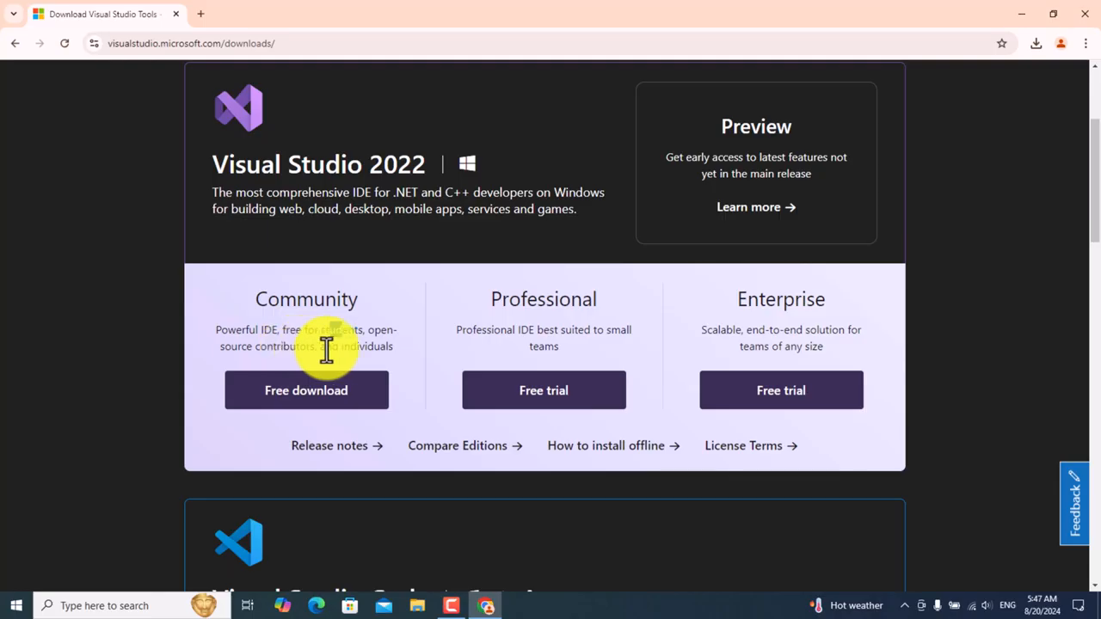
click(311, 396)
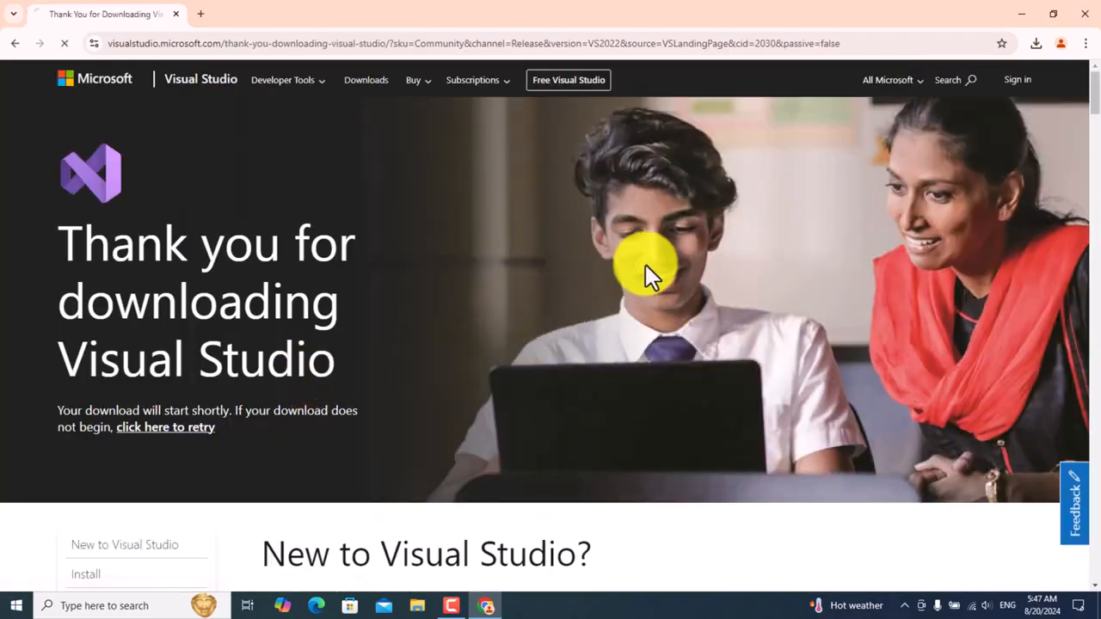
- Open the full download history and cancel the running VisualStudioSetup (1).exe download
click(1036, 44)
click(1025, 215)
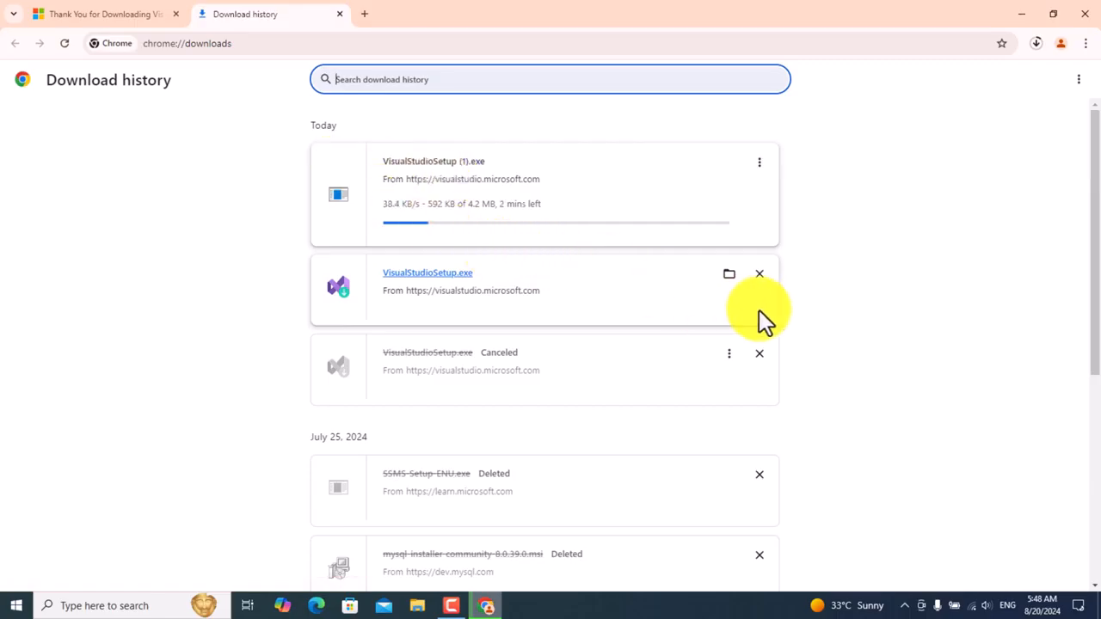
click(759, 167)
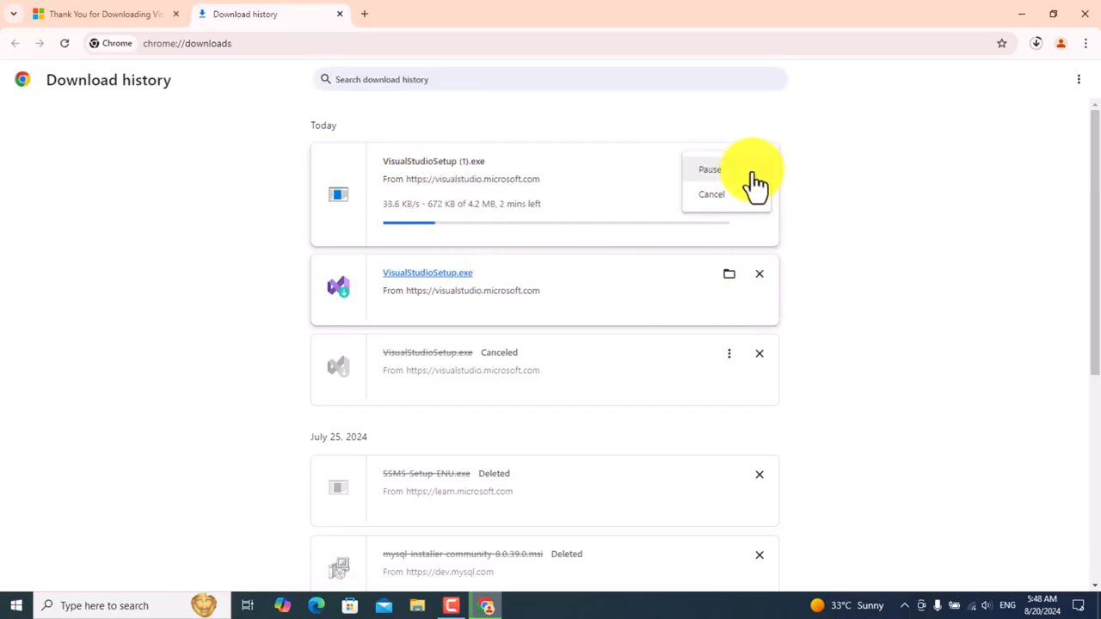
click(710, 203)
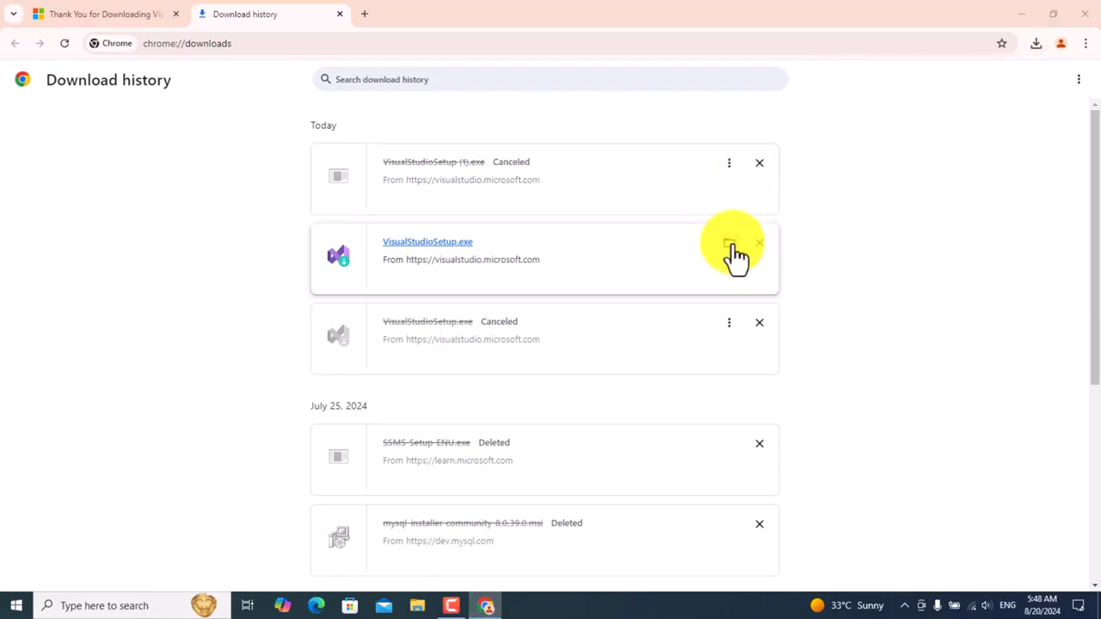
- Show the already downloaded VisualStudioSetup.exe in its folder and maximize the File Explorer window
click(731, 245)
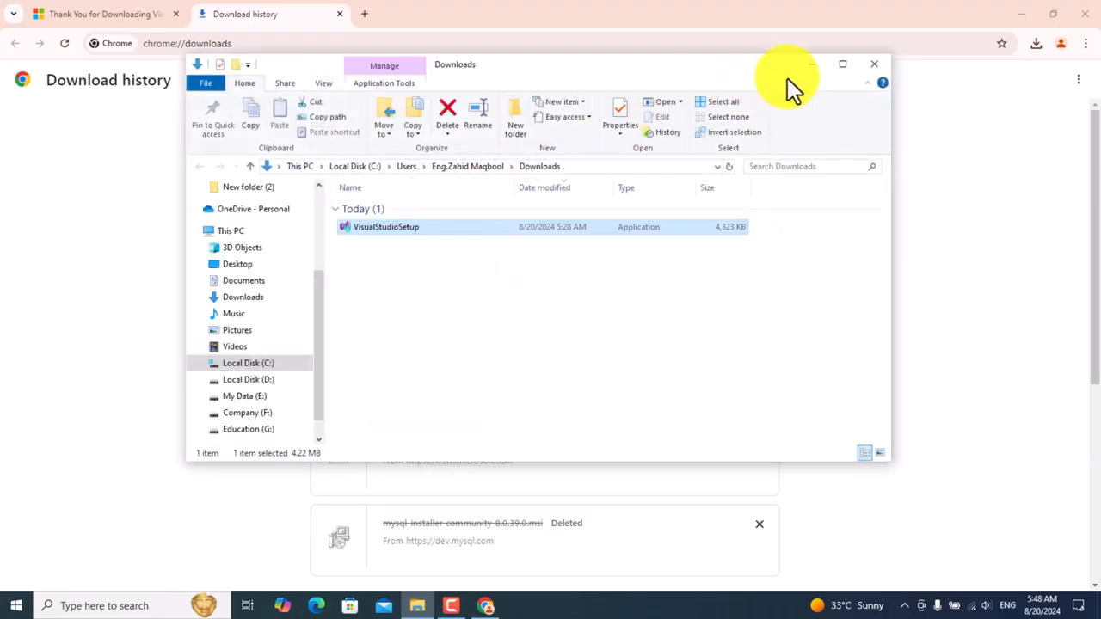
click(810, 67)
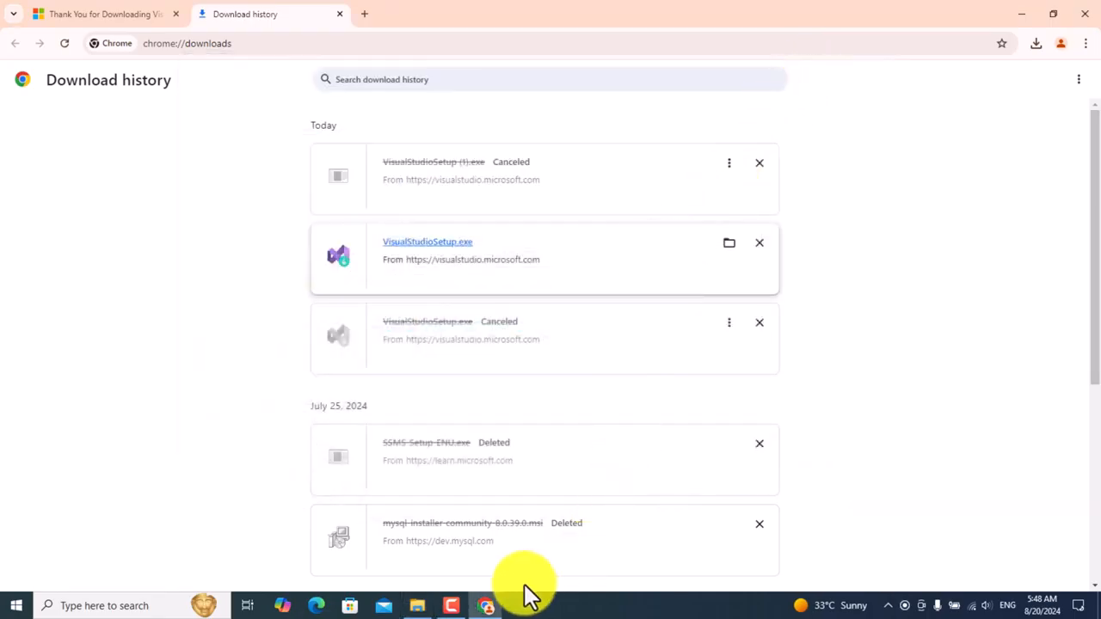
click(418, 606)
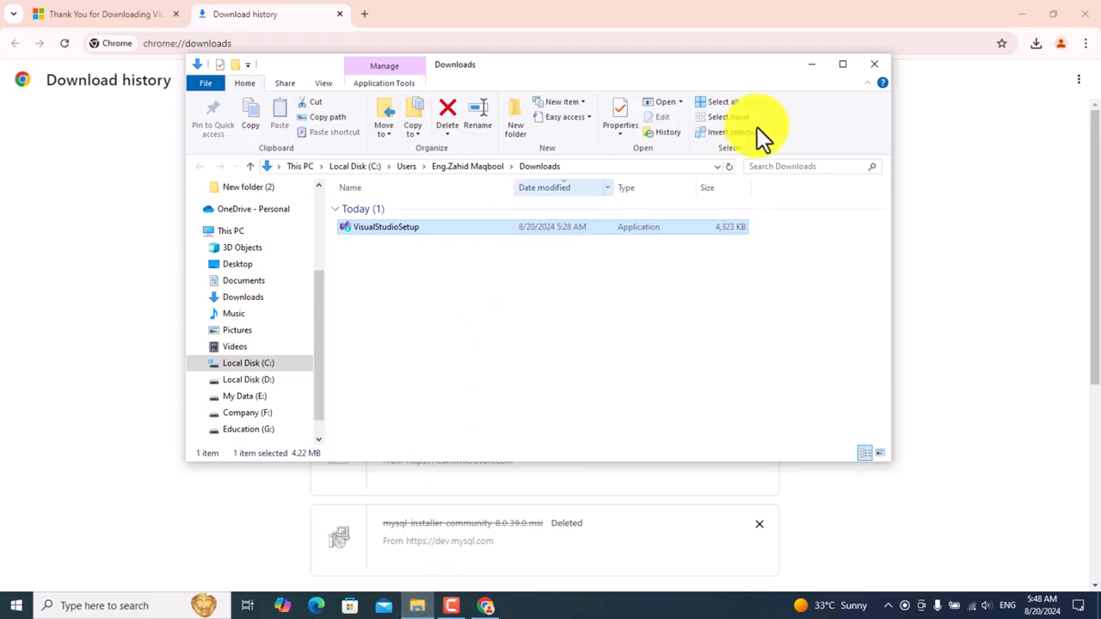
click(840, 66)
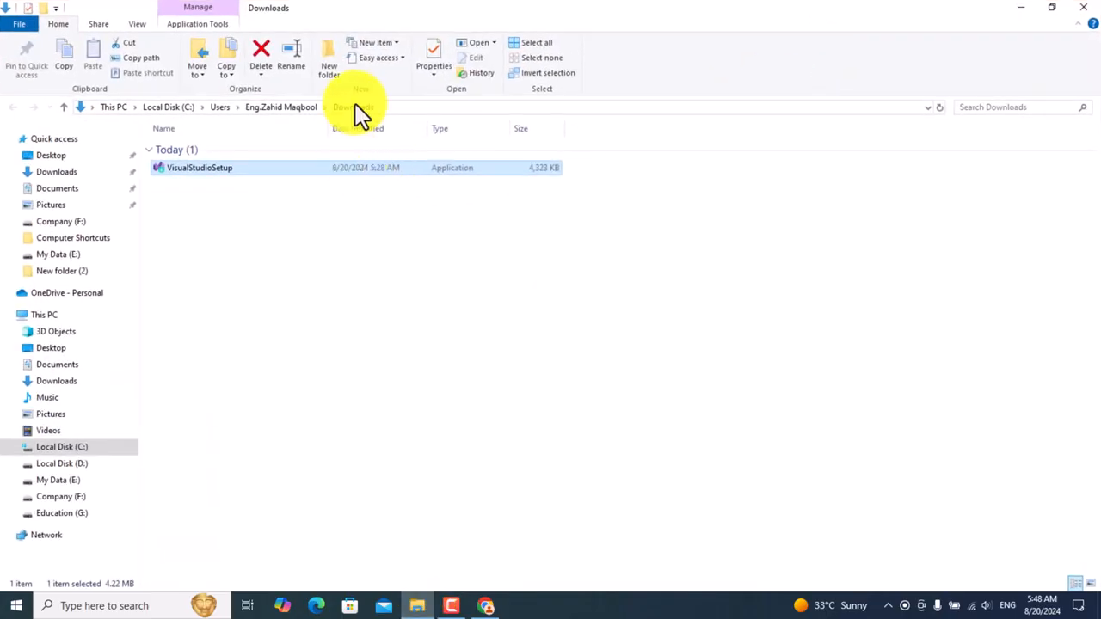
- Launch VisualStudioSetup from the Downloads folder in Quick access
click(52, 175)
click(280, 222)
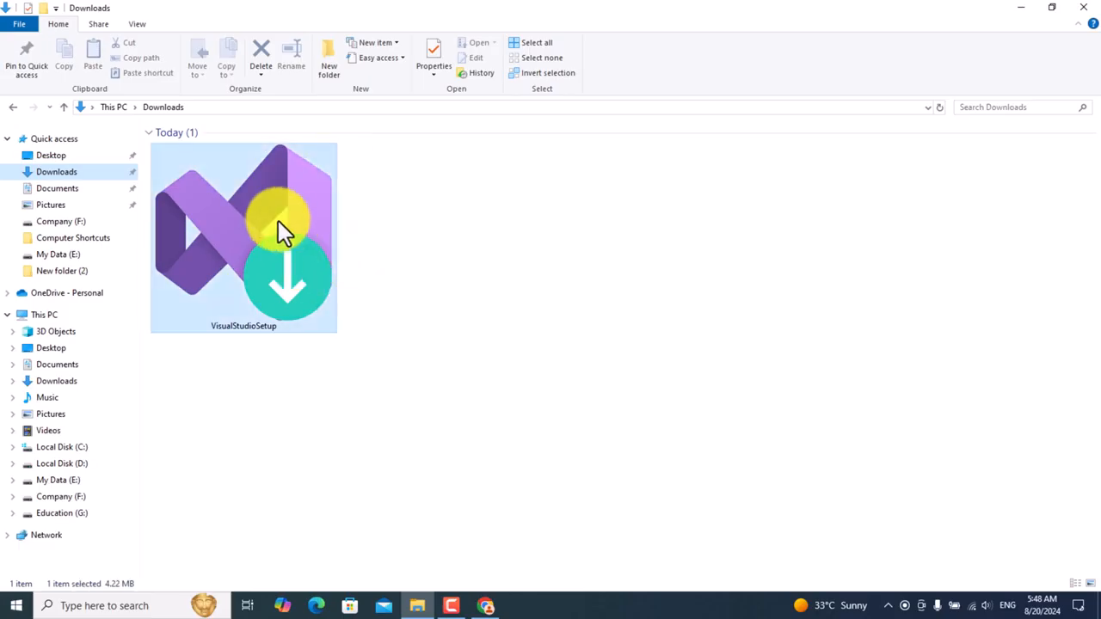
right_click(293, 230)
click(346, 168)
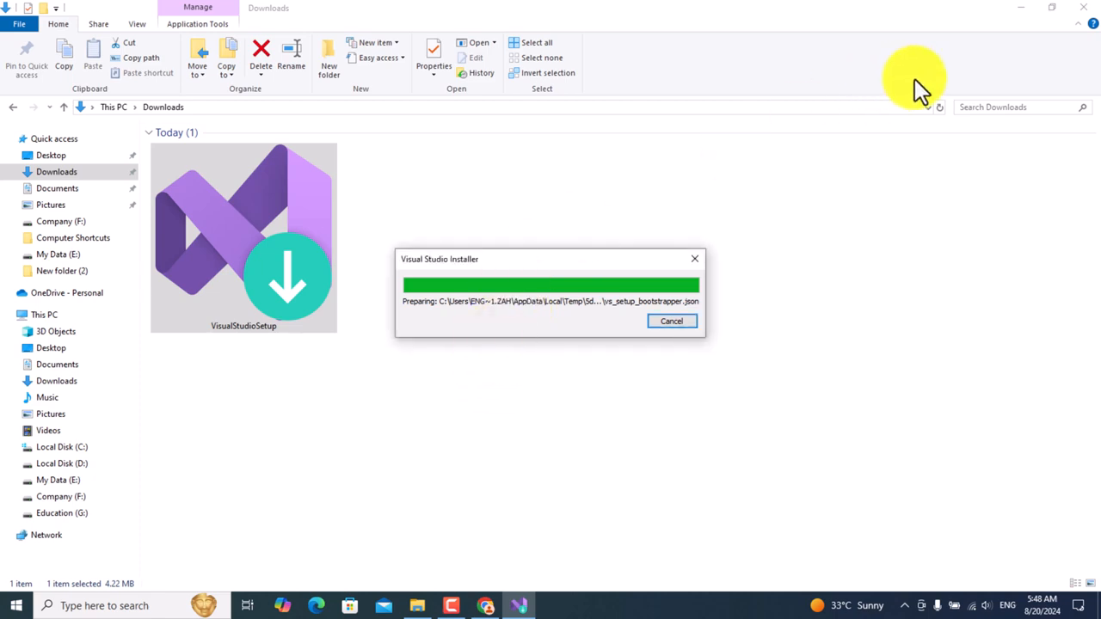
- Close File Explorer, minimize the browser, and continue past the Visual Studio Installer's privacy and license notice
click(1080, 9)
click(1021, 15)
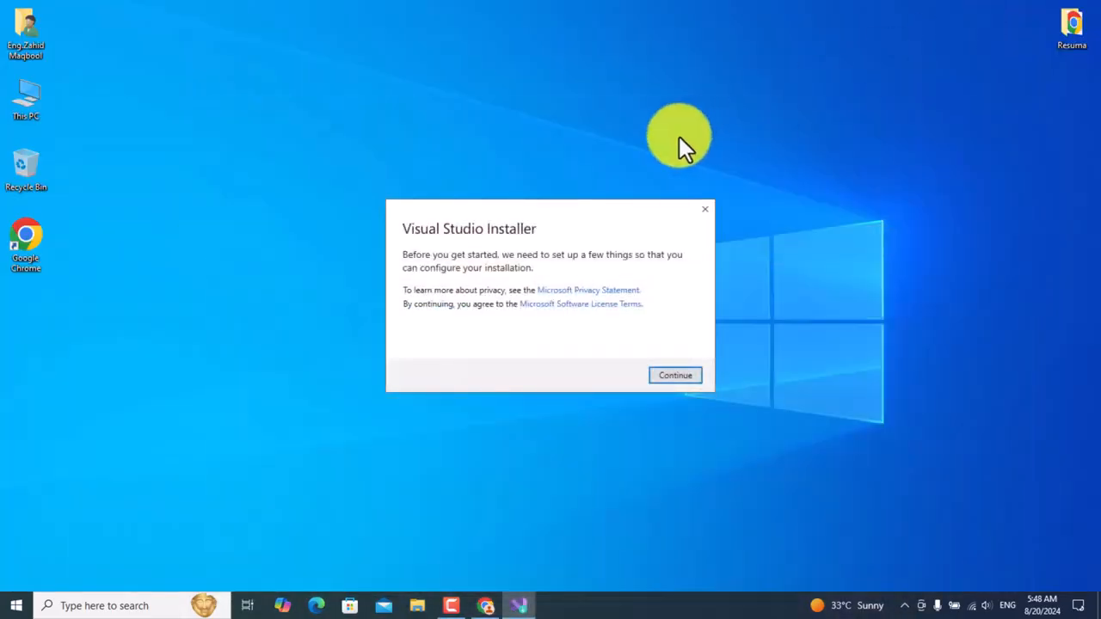
click(675, 376)
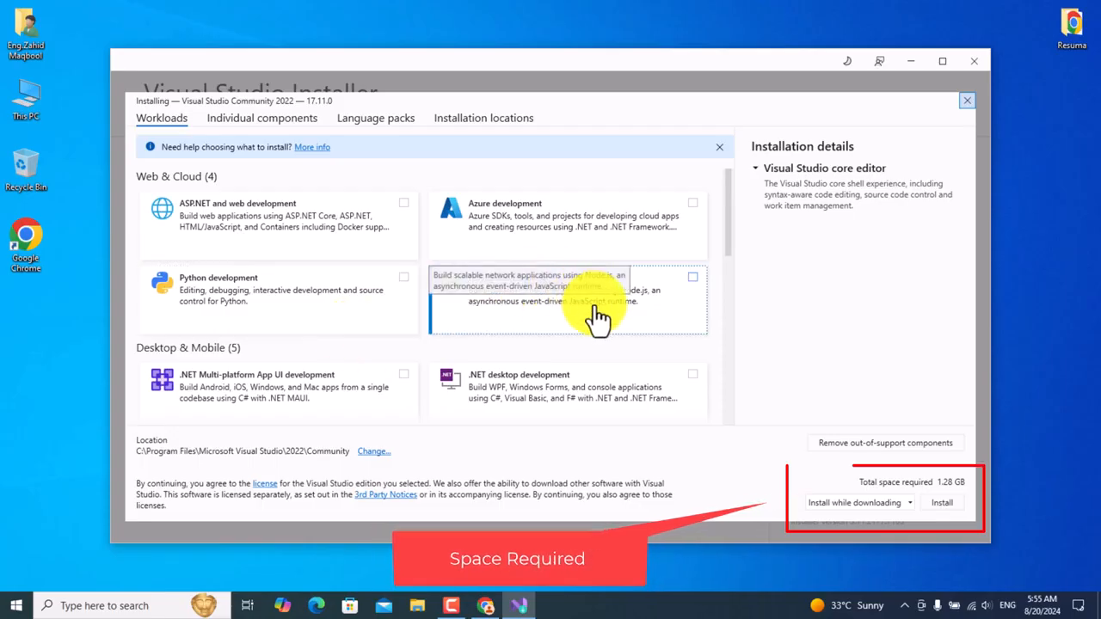
- Select the ASP.NET and web development and .NET desktop development workloads for Visual Studio Community 2022
scroll(590, 319, down, 5)
scroll(551, 353, down, 3)
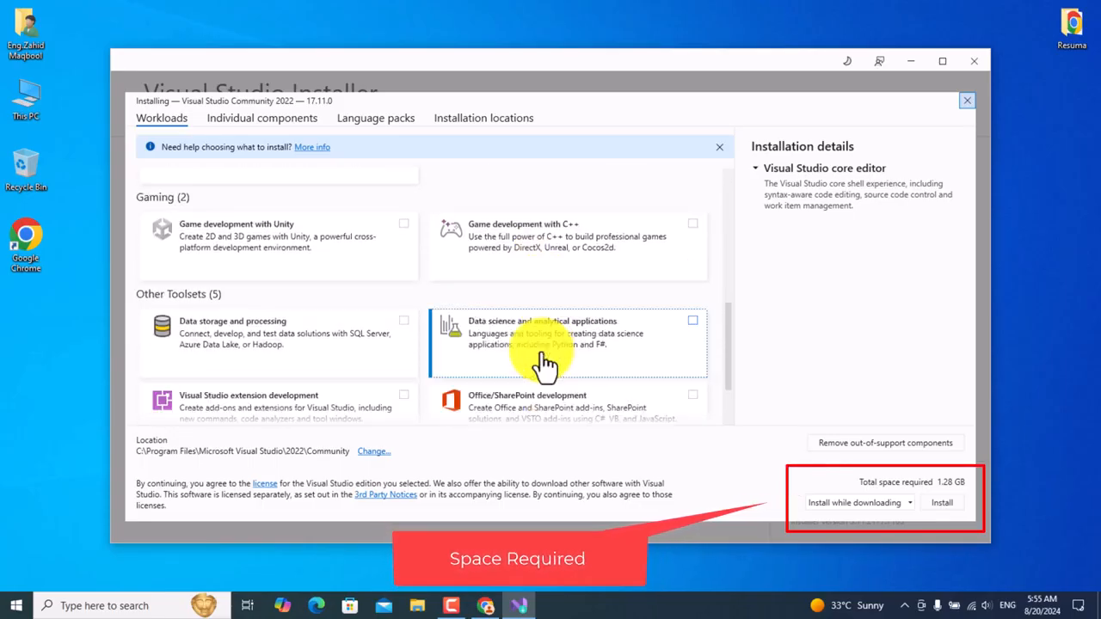
scroll(519, 372, up, 2)
scroll(518, 383, up, 5)
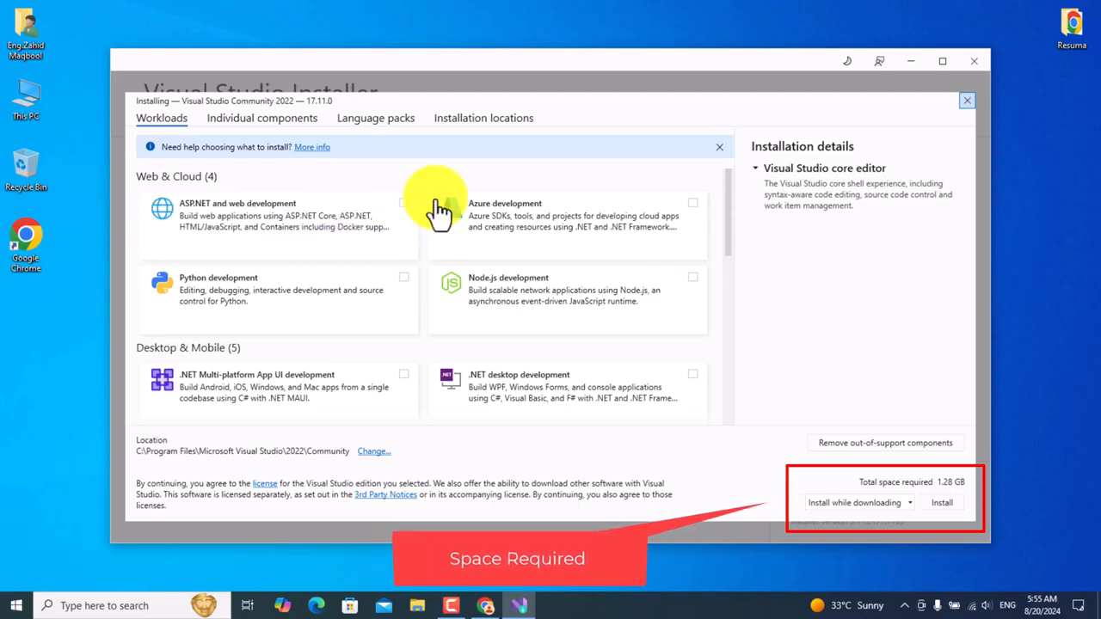
click(404, 210)
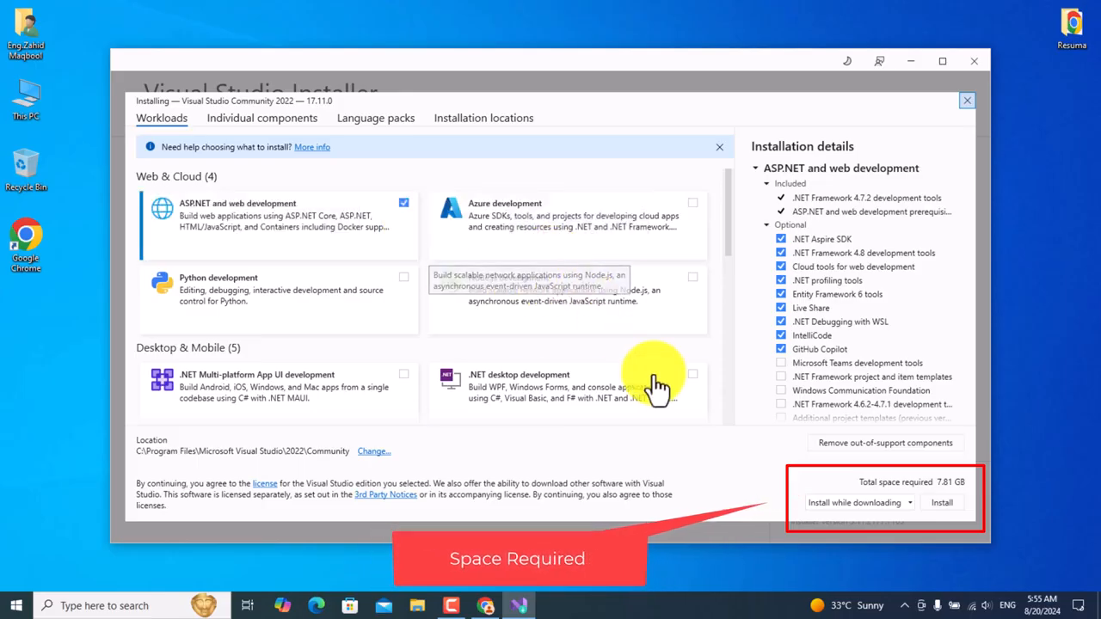
click(694, 379)
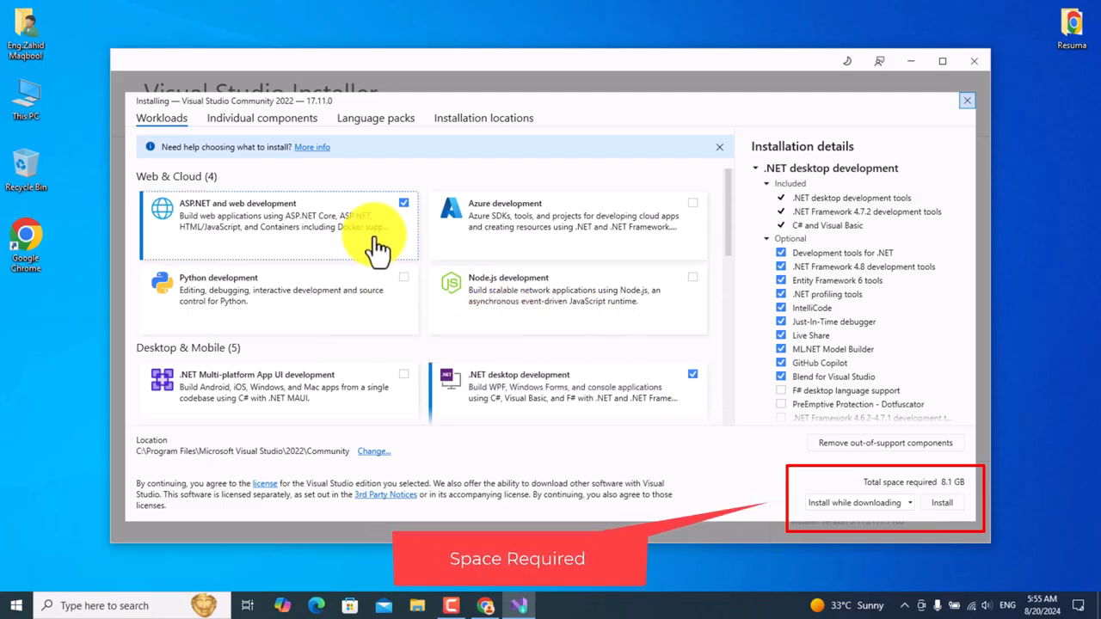
- Review the remaining workloads and the included and optional components listed in the .NET desktop development installation details
scroll(372, 293, down, 1)
scroll(344, 331, down, 2)
scroll(512, 357, down, 1)
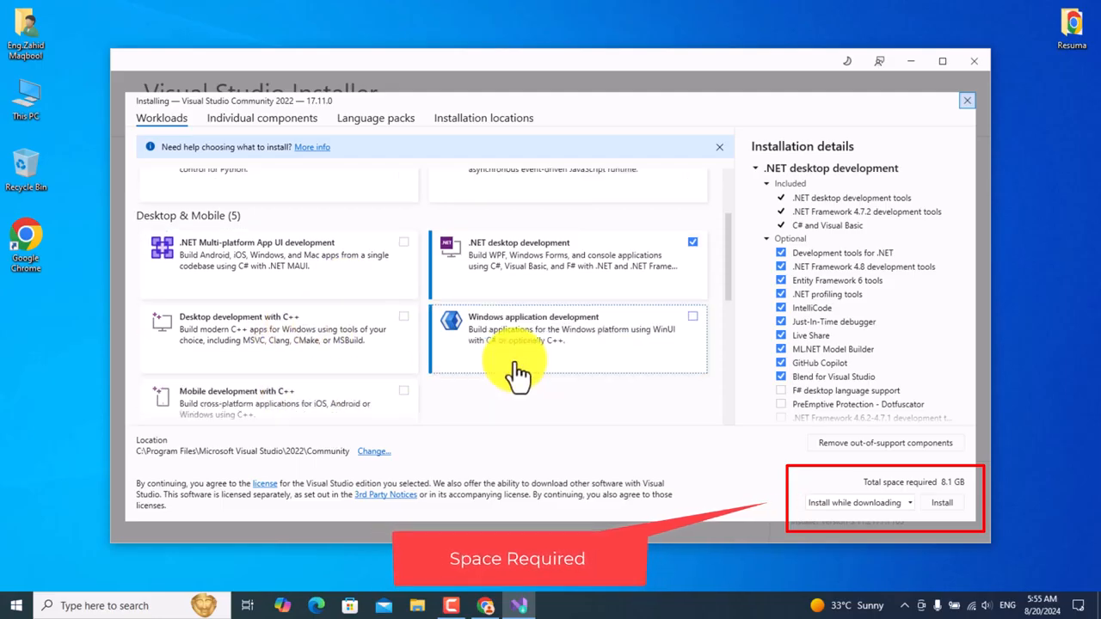
scroll(519, 353, down, 3)
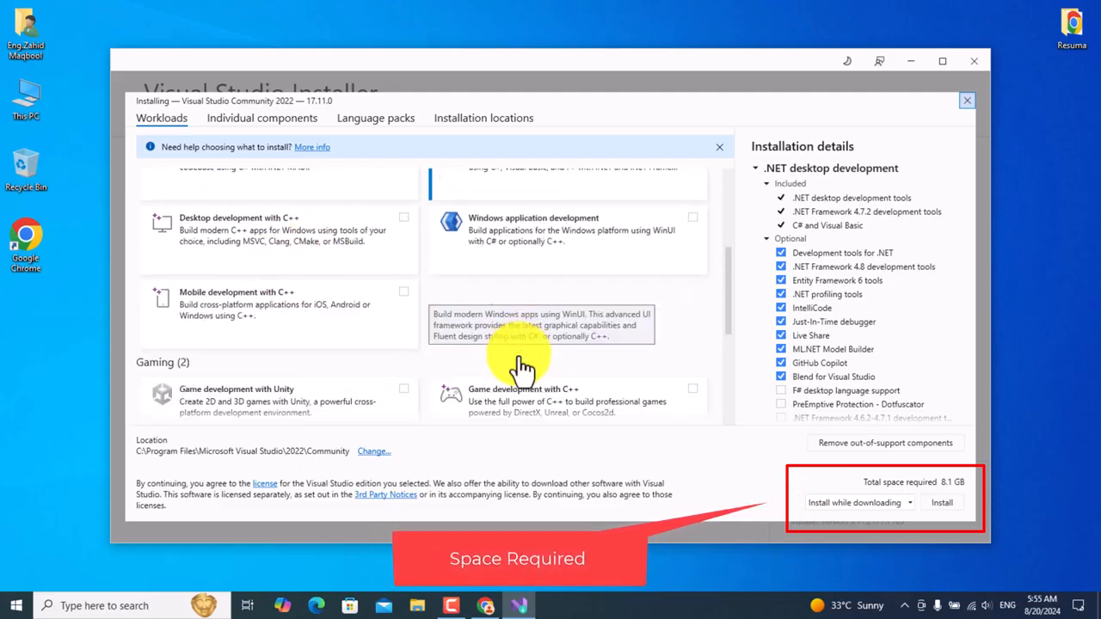
scroll(519, 355, down, 5)
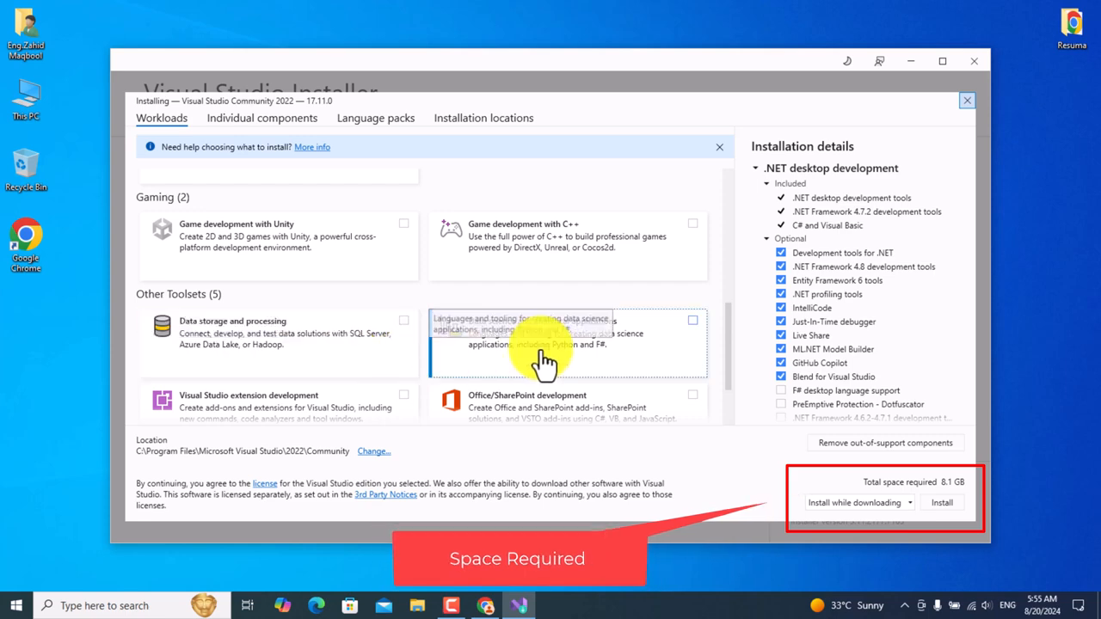
scroll(530, 365, down, 3)
scroll(551, 348, up, 4)
scroll(545, 305, up, 10)
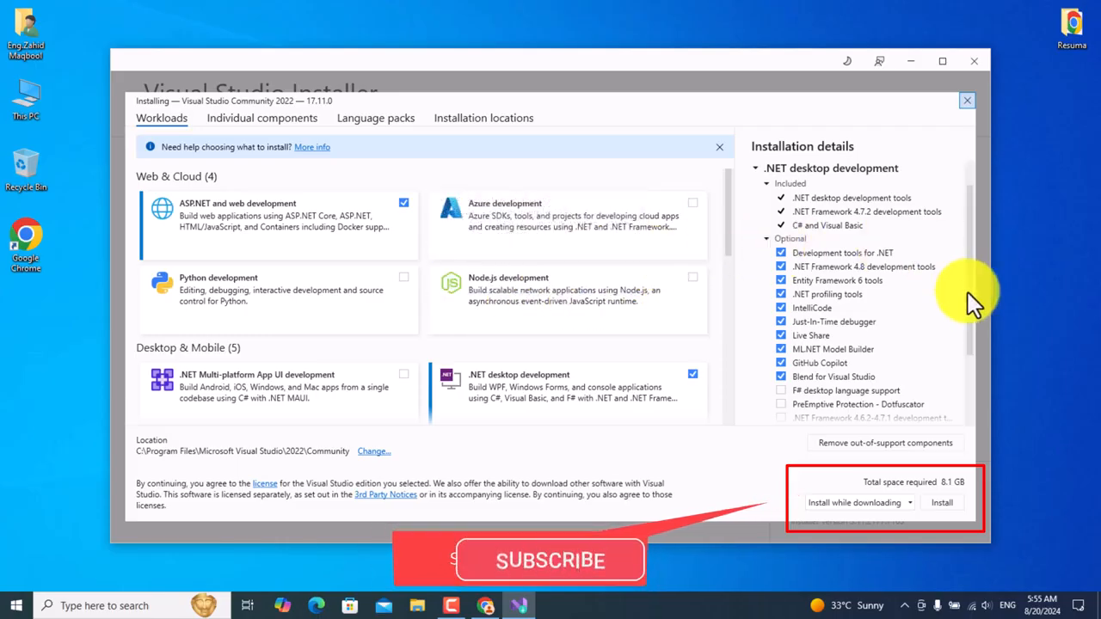
scroll(830, 307, up, 2)
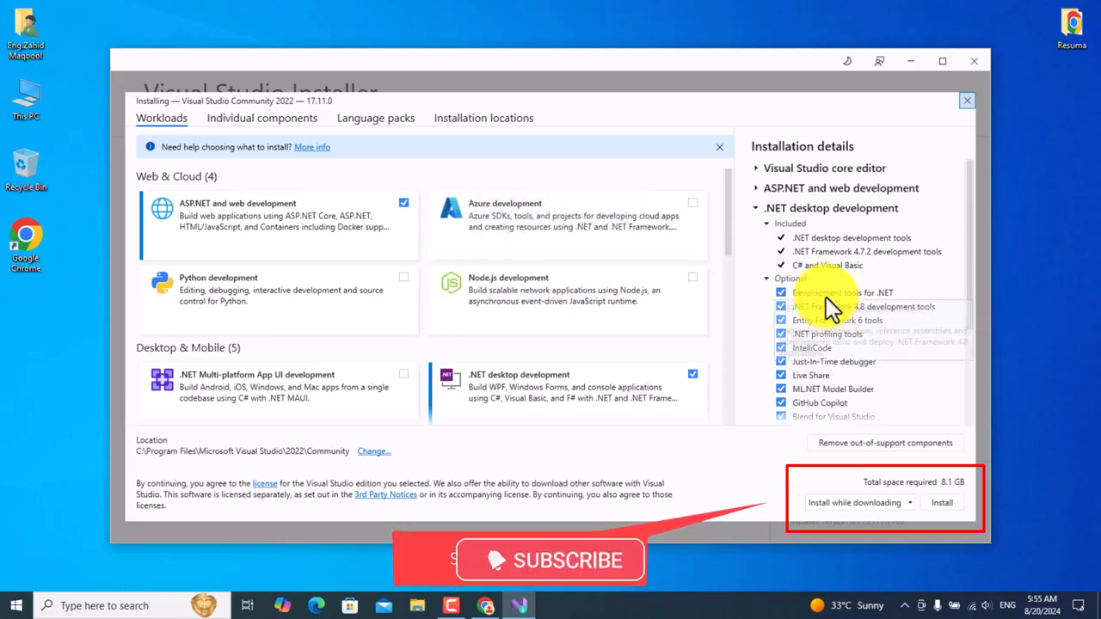
scroll(796, 293, down, 4)
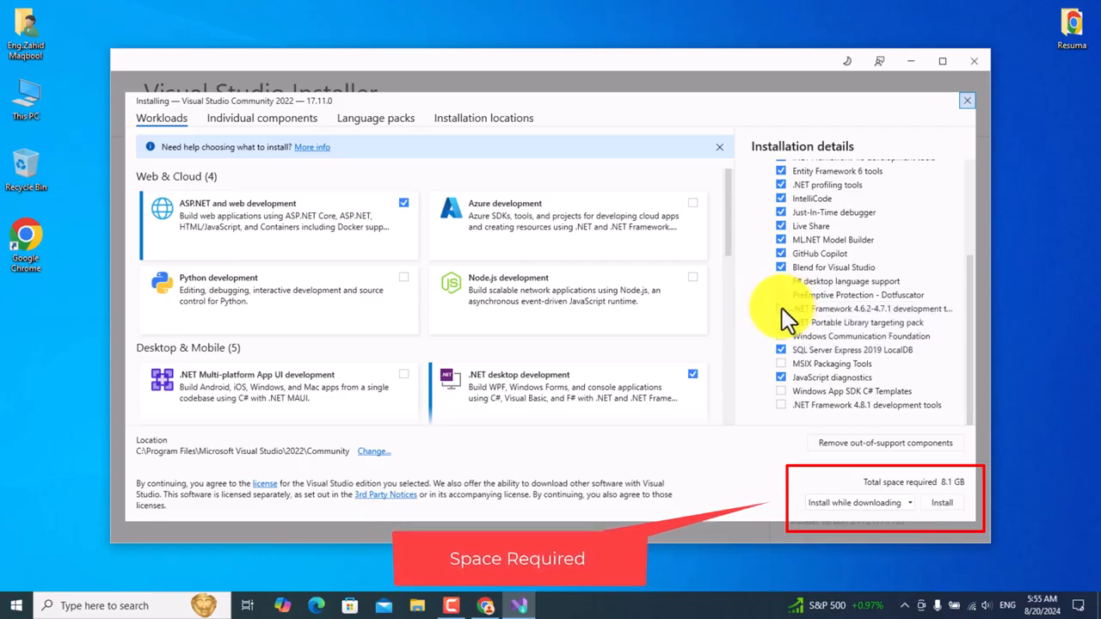
- Try adding the optional .NET Framework 4.6.2-4.7.1 development tools to the .NET desktop development workload, and deselect them again
click(781, 308)
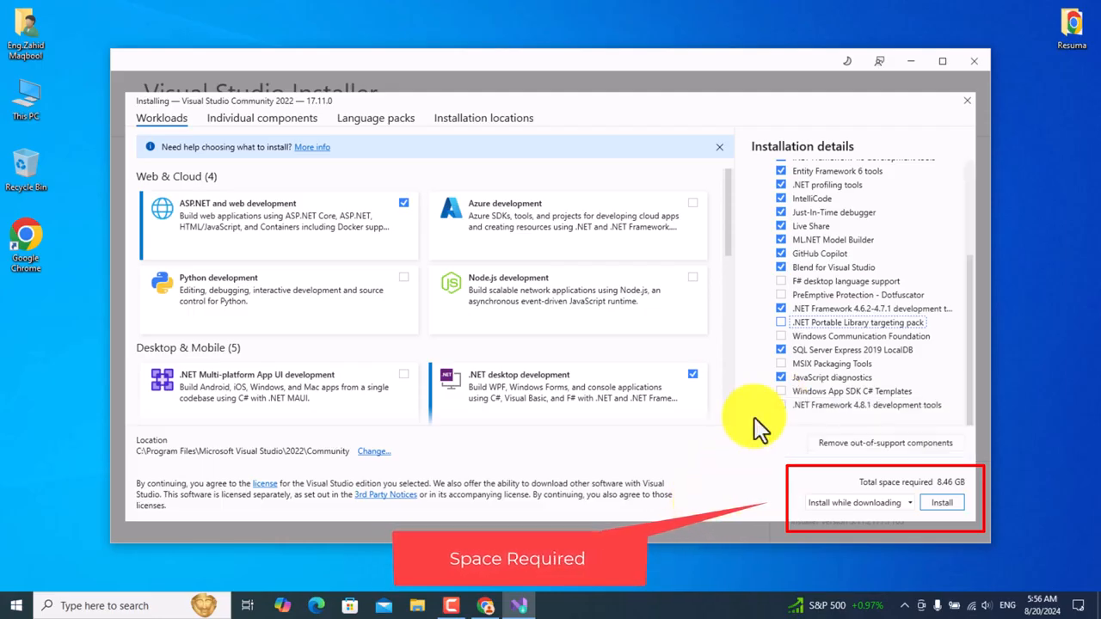
click(780, 308)
click(780, 349)
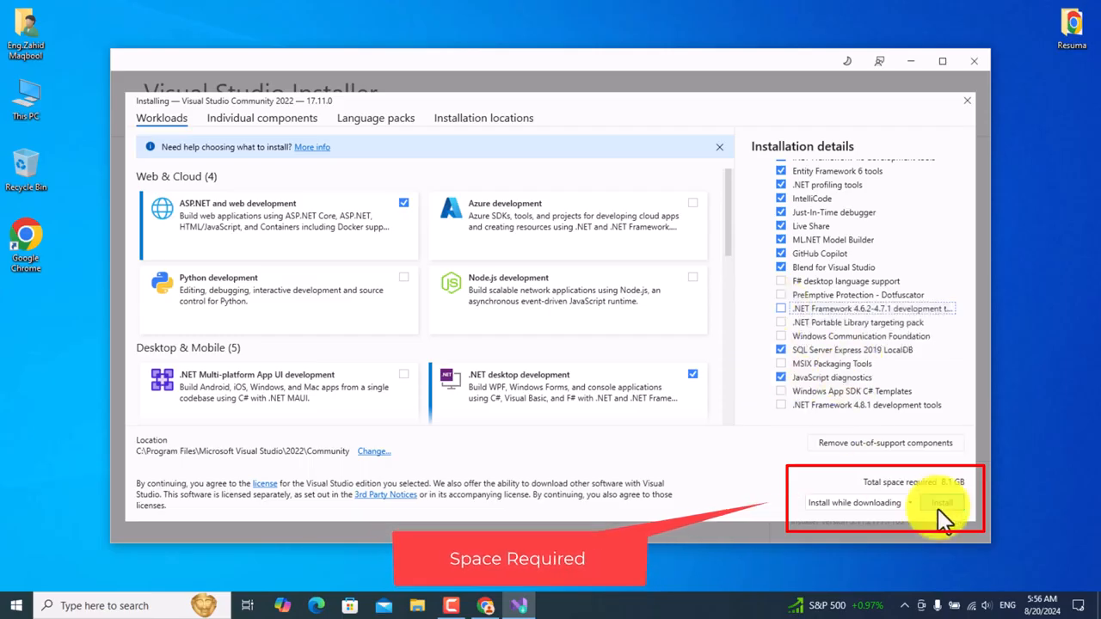
- Examine which .NET runtimes, SDKs and targeting packs are selected among the individual components
click(261, 121)
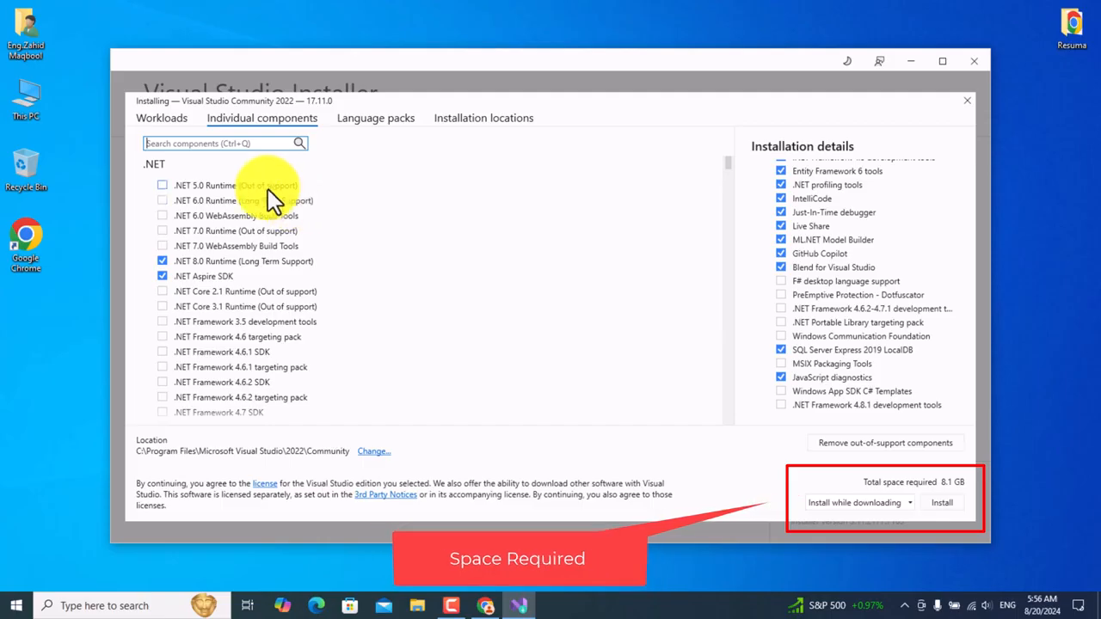
scroll(251, 258, down, 1)
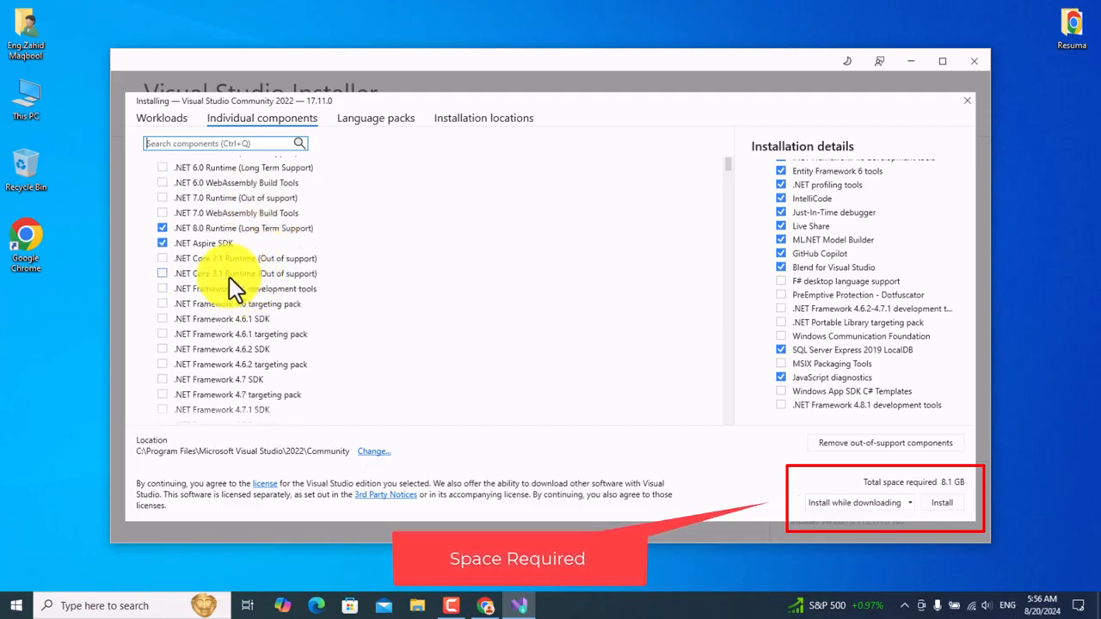
scroll(248, 336, down, 1)
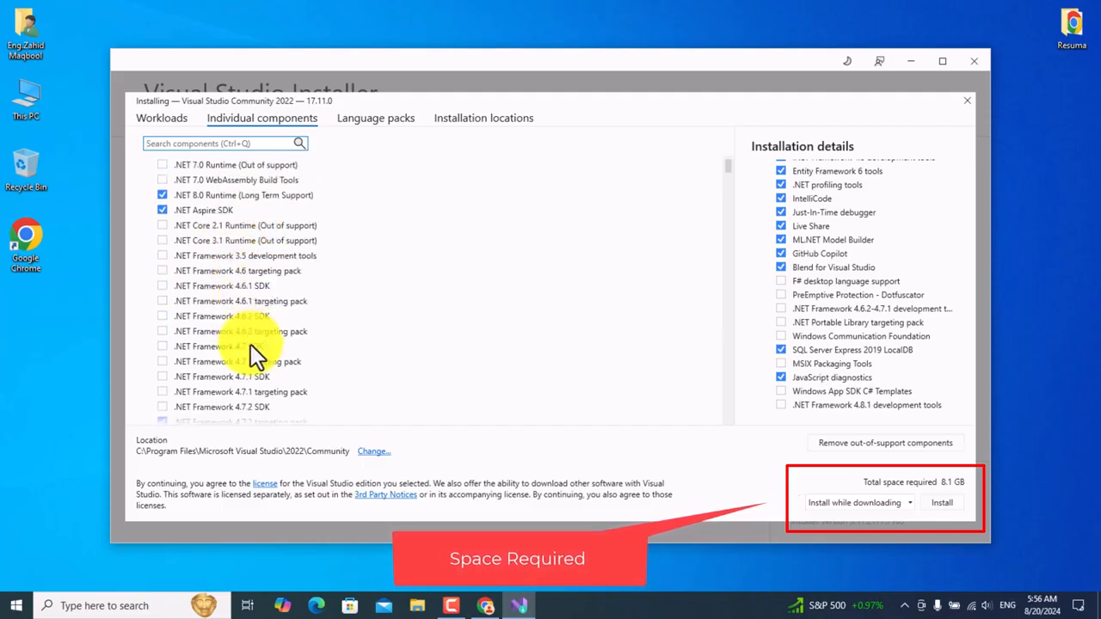
scroll(251, 318, down, 2)
scroll(252, 334, down, 3)
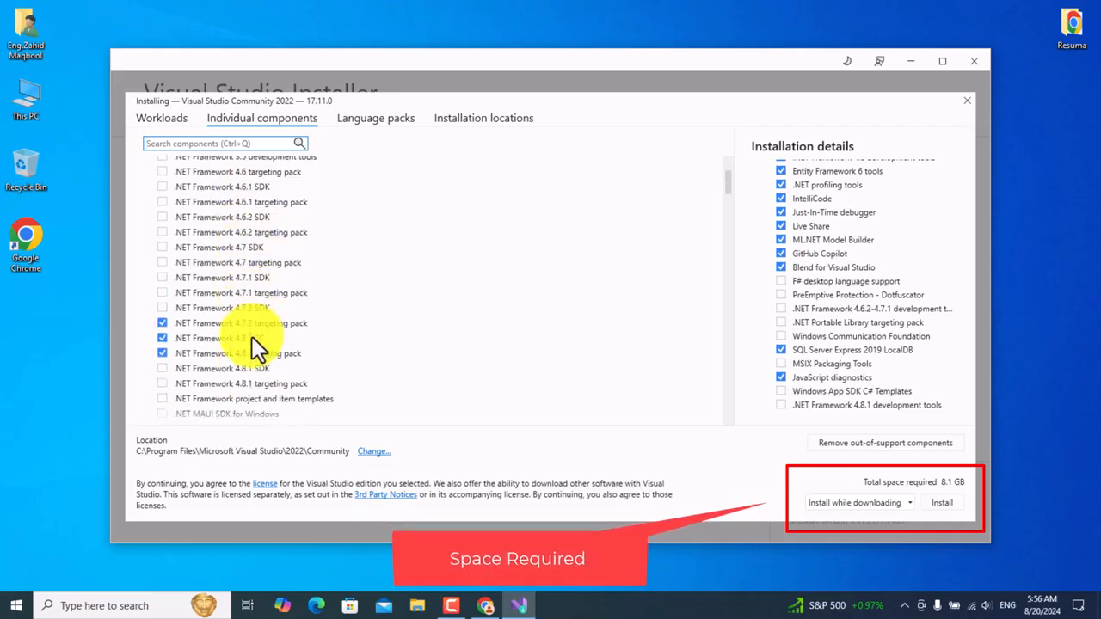
scroll(232, 358, down, 1)
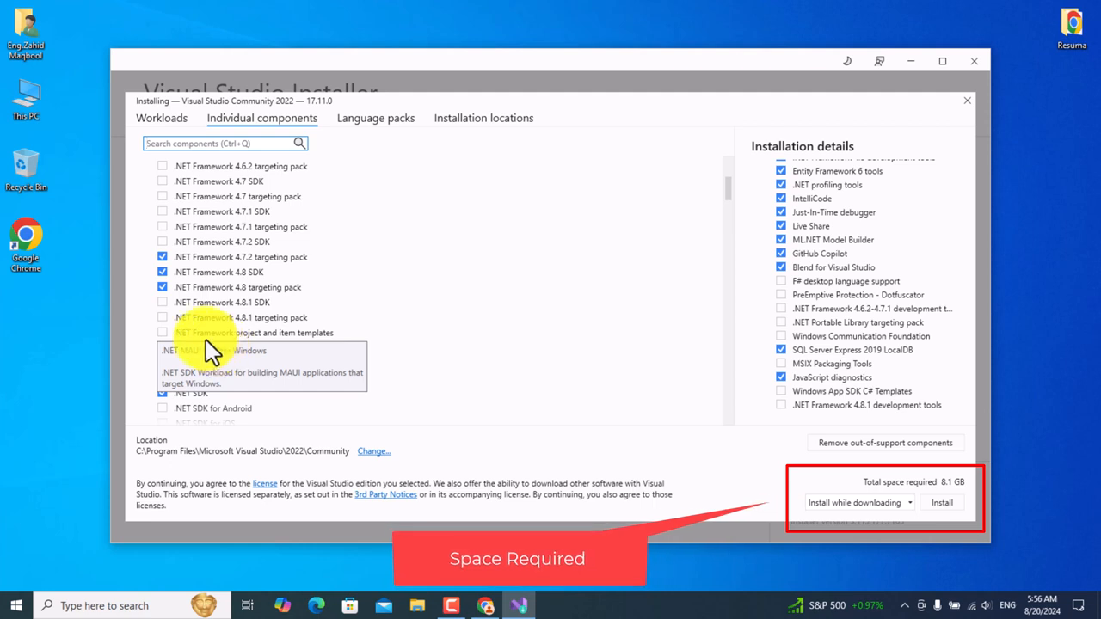
- Examine the remaining .NET SDK components and the AI assistance and cloud, database and server entries among the individual components
scroll(211, 340, down, 2)
scroll(220, 340, down, 2)
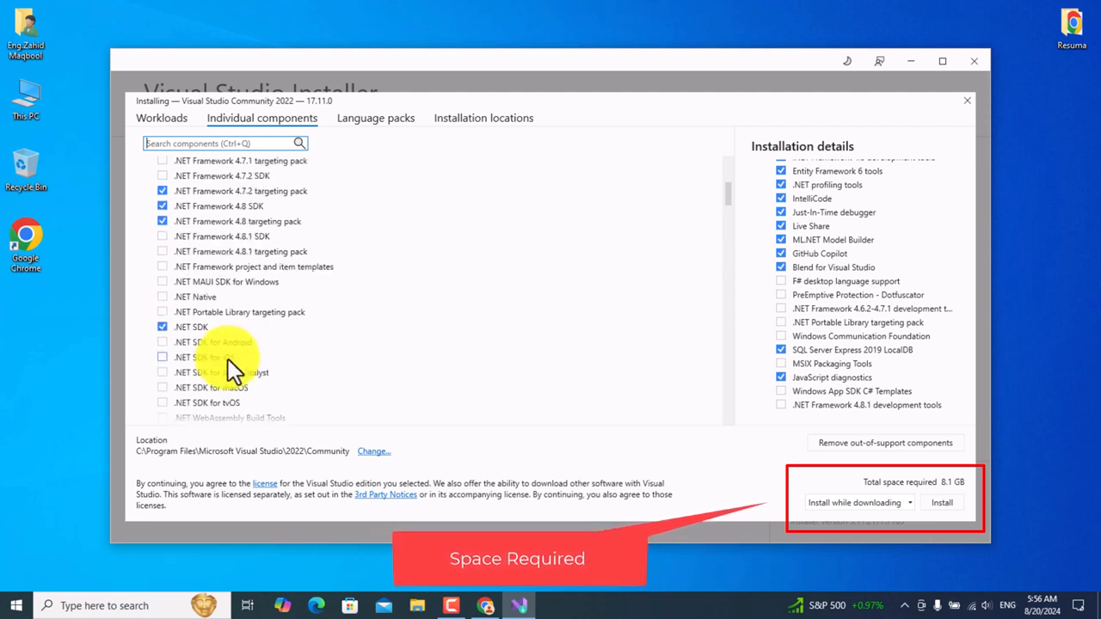
scroll(220, 380, down, 2)
scroll(224, 332, down, 5)
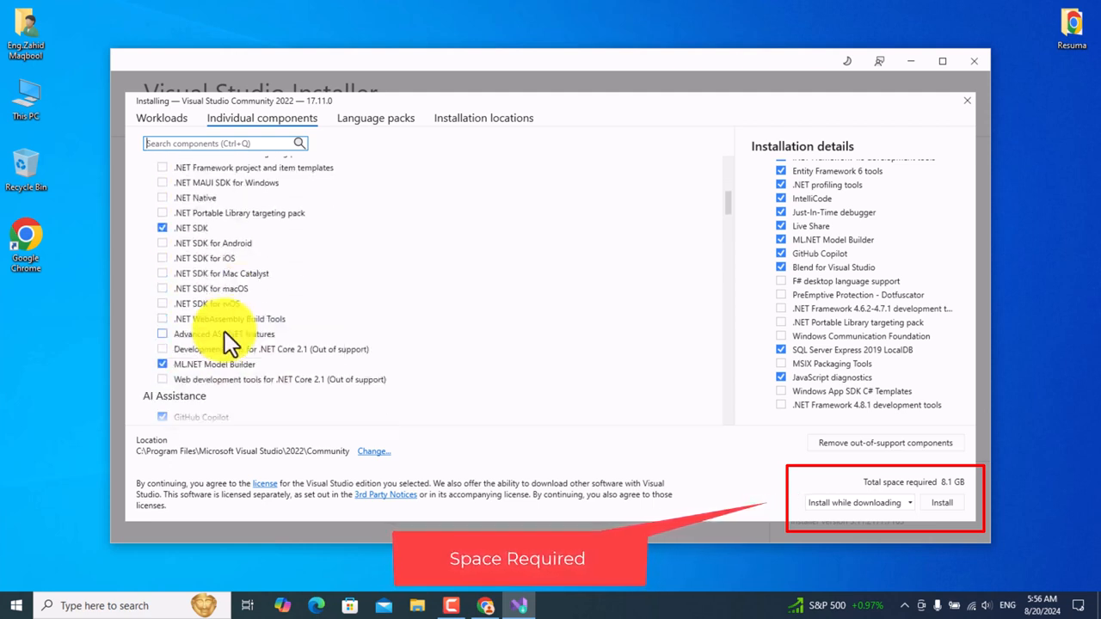
scroll(207, 319, down, 10)
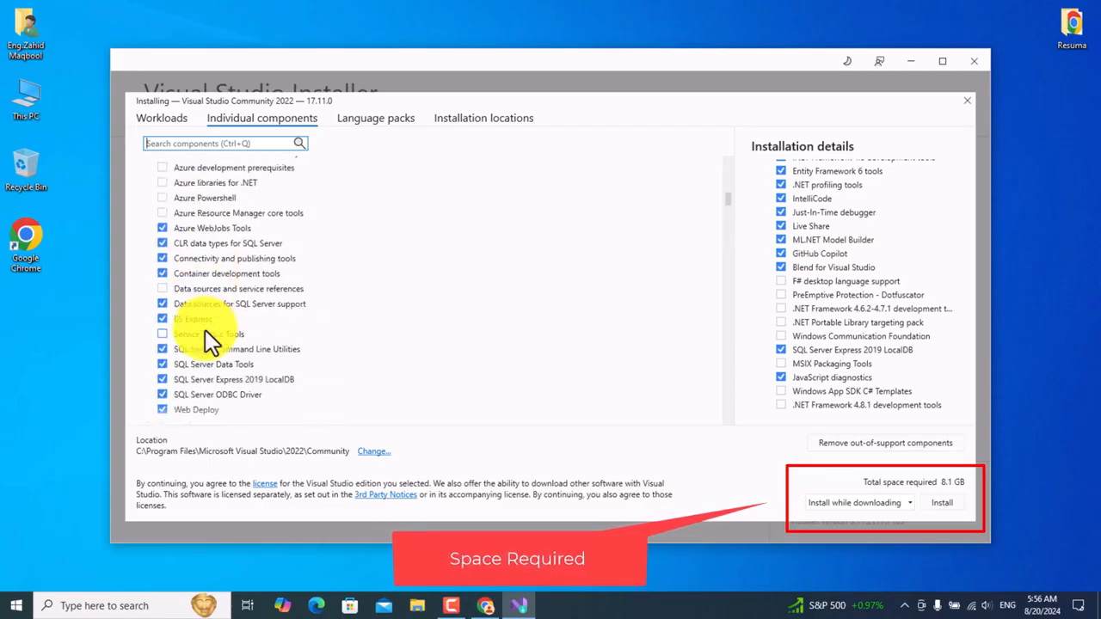
scroll(208, 332, up, 15)
scroll(204, 323, up, 8)
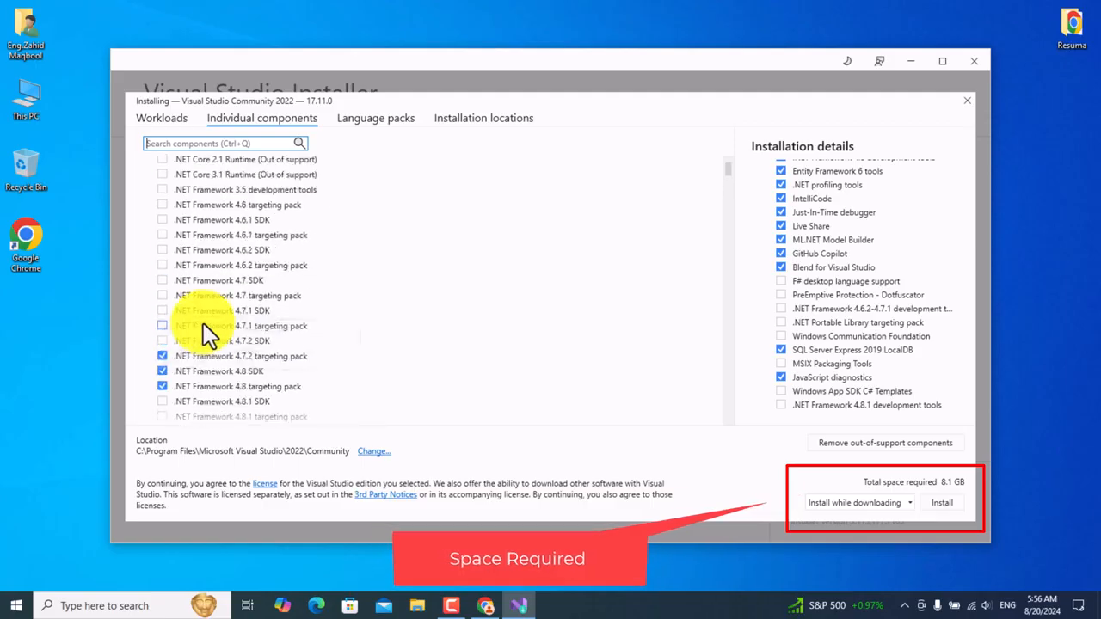
scroll(262, 263, down, 4)
scroll(258, 259, down, 3)
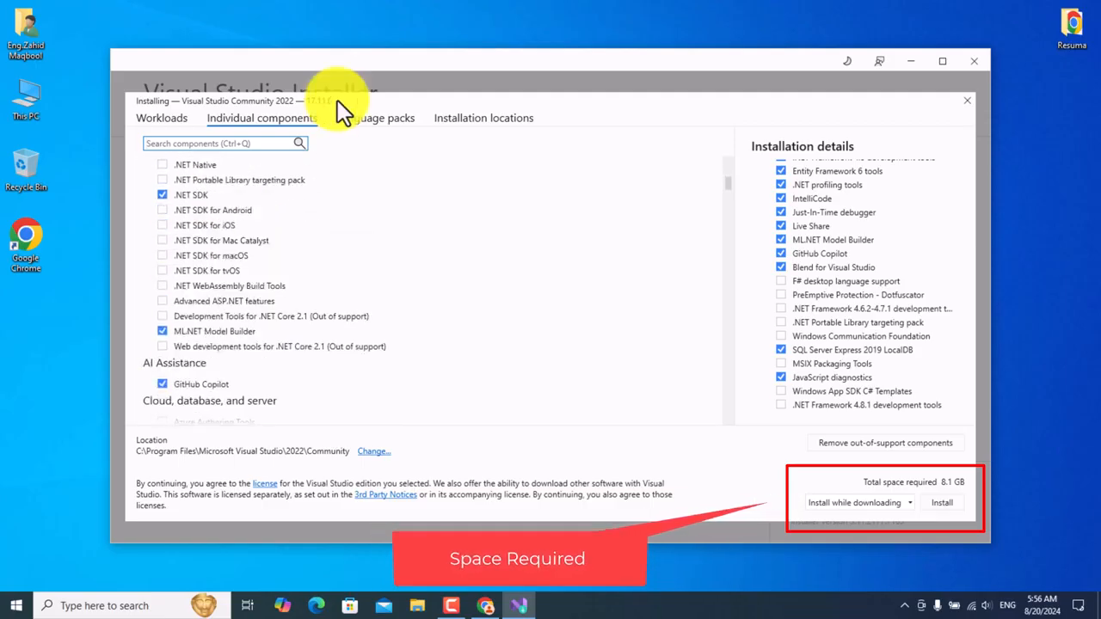
- Check the available language packs and installation locations, and look through the individual components again
click(383, 118)
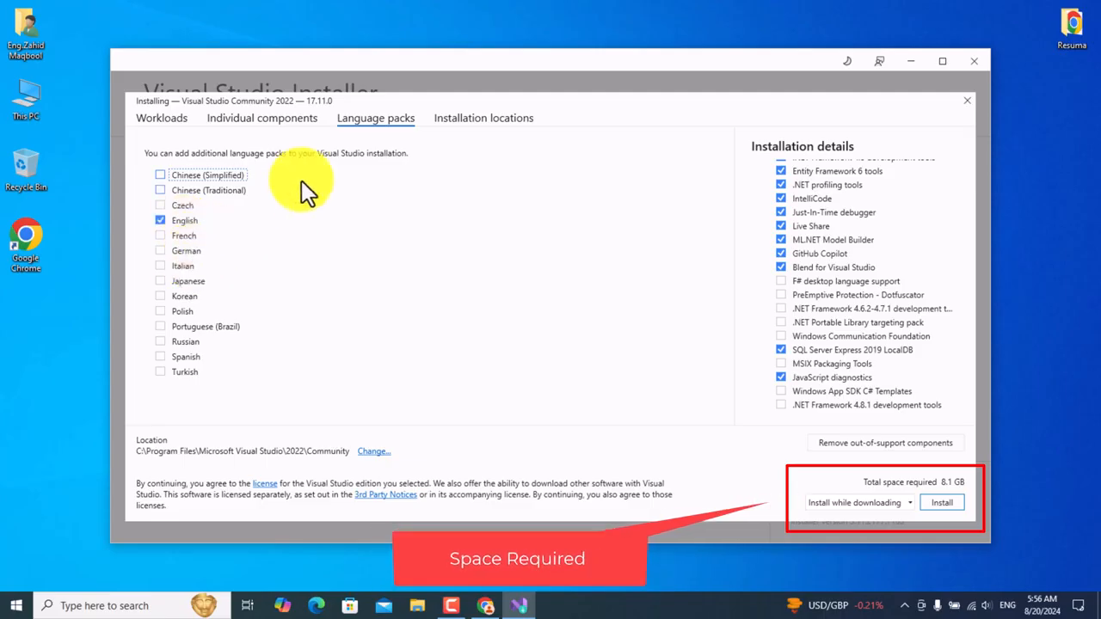
click(473, 121)
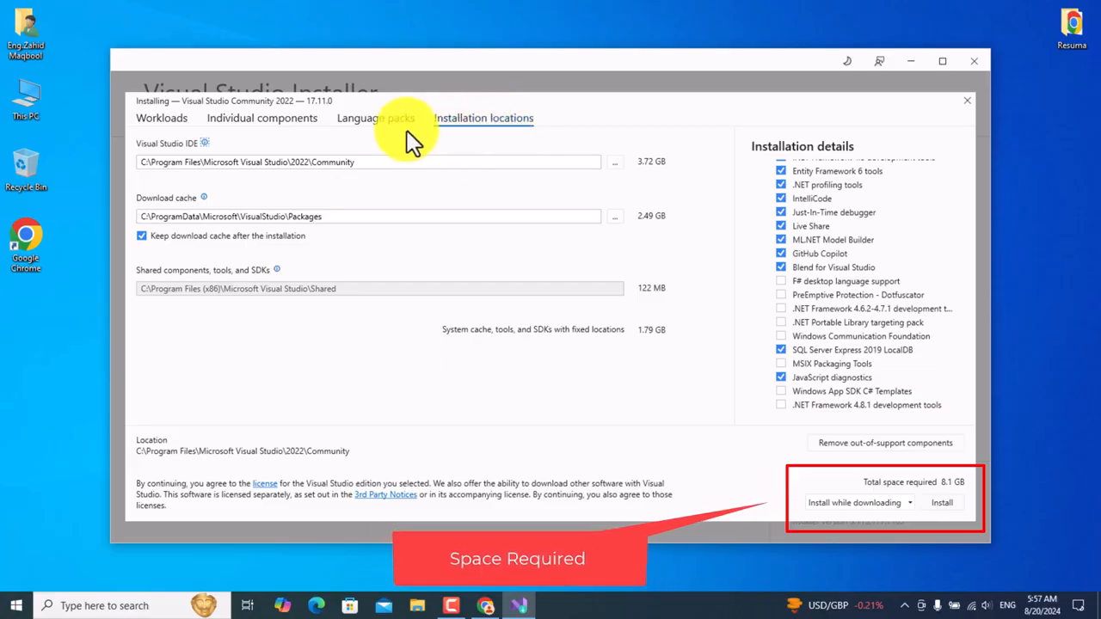
click(258, 117)
scroll(202, 275, down, 5)
scroll(195, 297, up, 5)
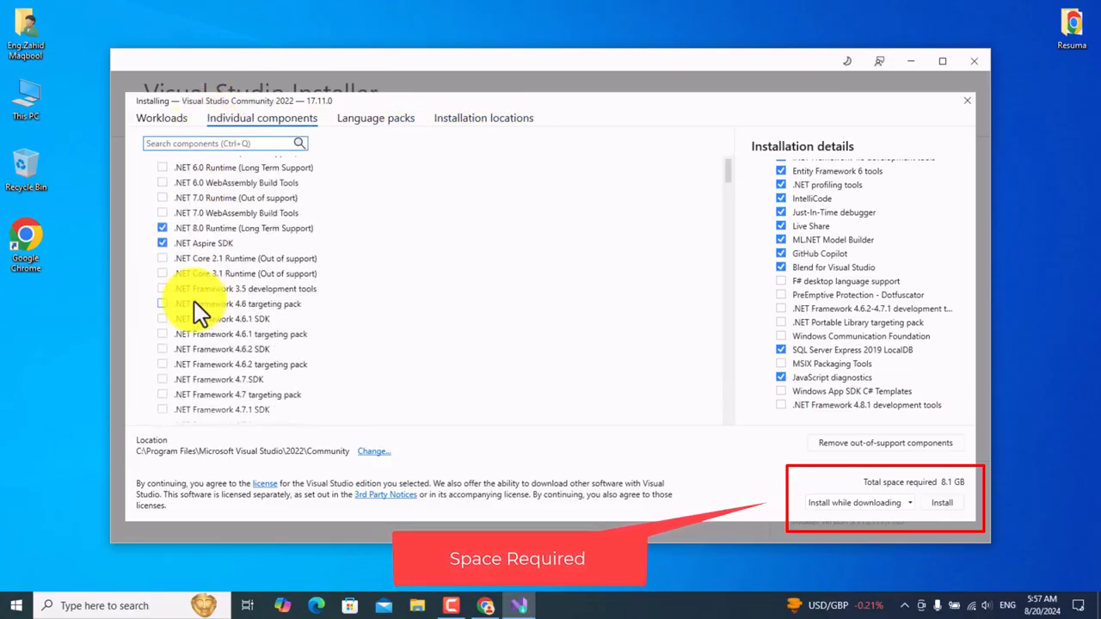
scroll(193, 288, down, 8)
scroll(190, 295, down, 10)
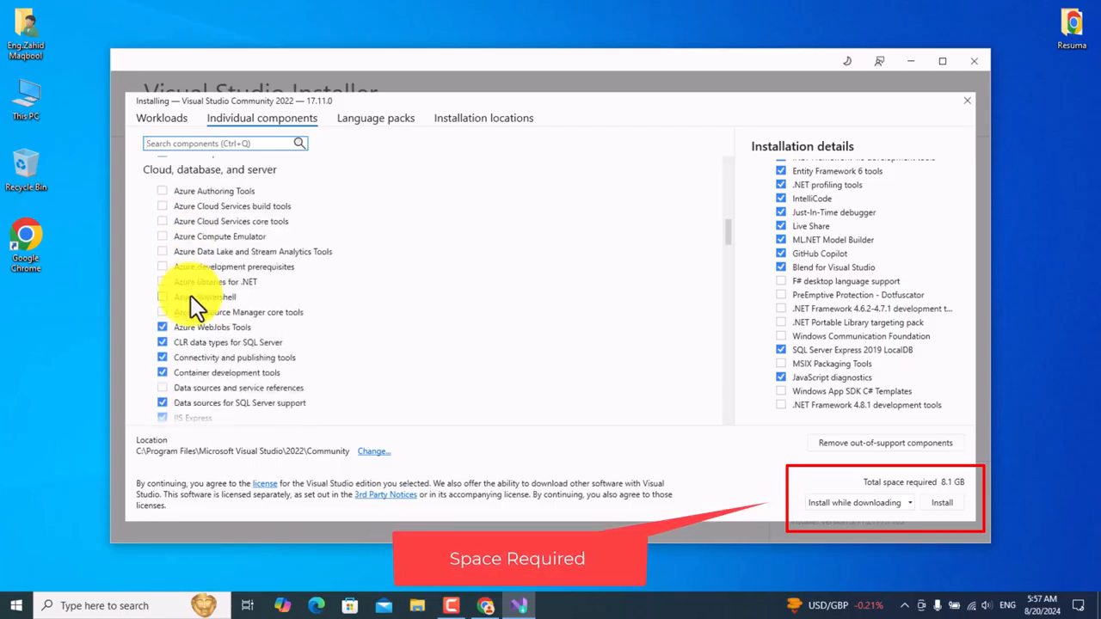
scroll(191, 297, up, 5)
scroll(191, 297, up, 8)
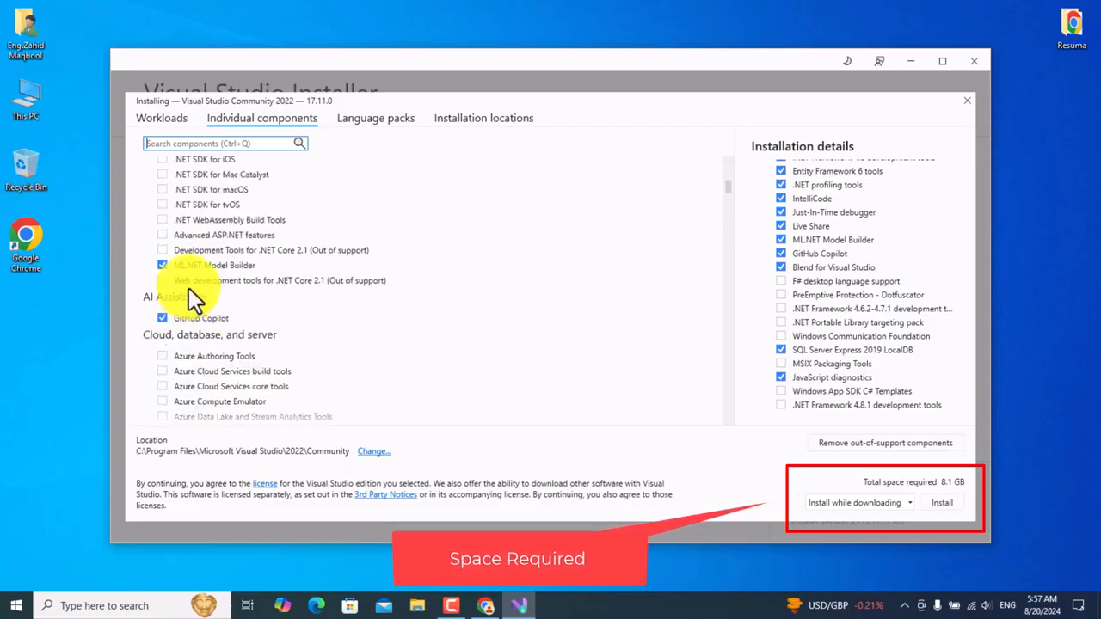
- Recheck the selected workloads and components, and start installing Visual Studio Community 2022
click(166, 120)
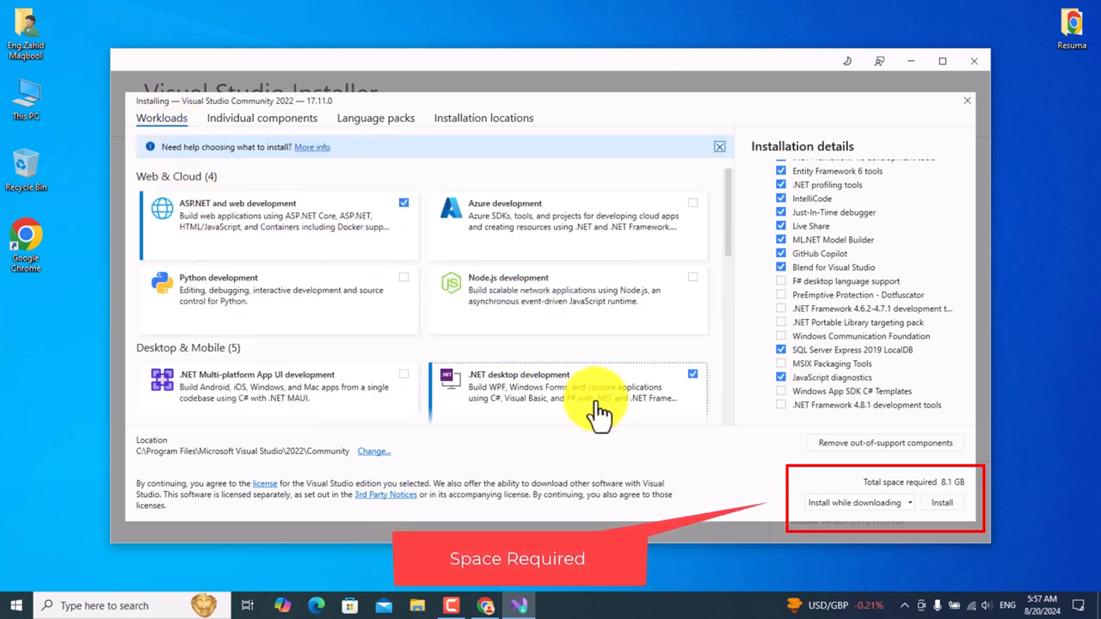
scroll(597, 410, down, 1)
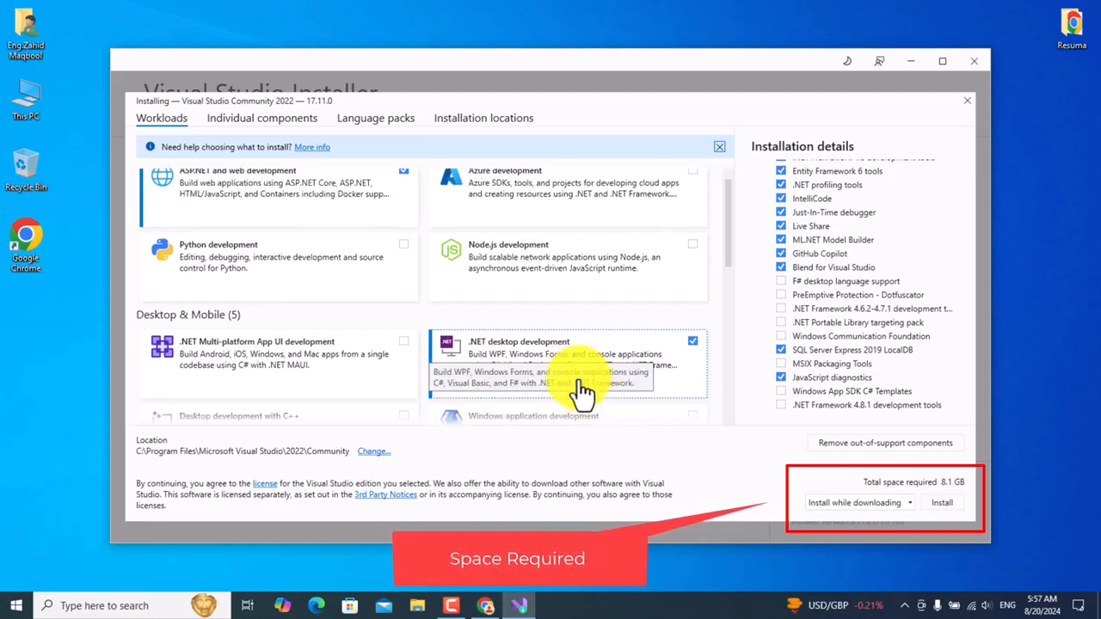
click(240, 123)
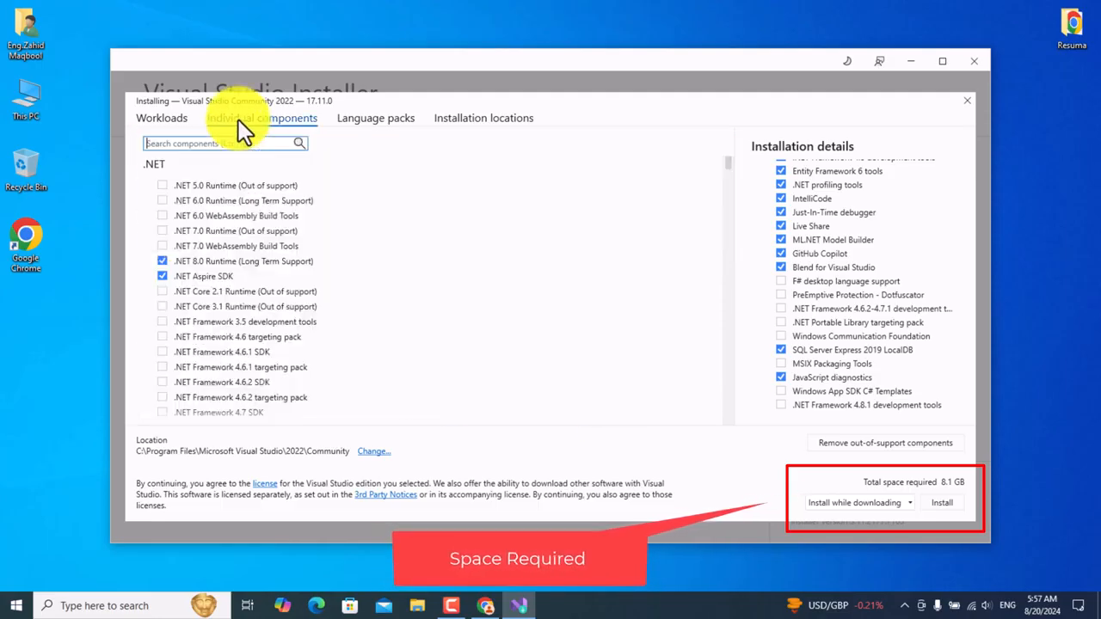
scroll(218, 355, down, 2)
scroll(218, 361, down, 15)
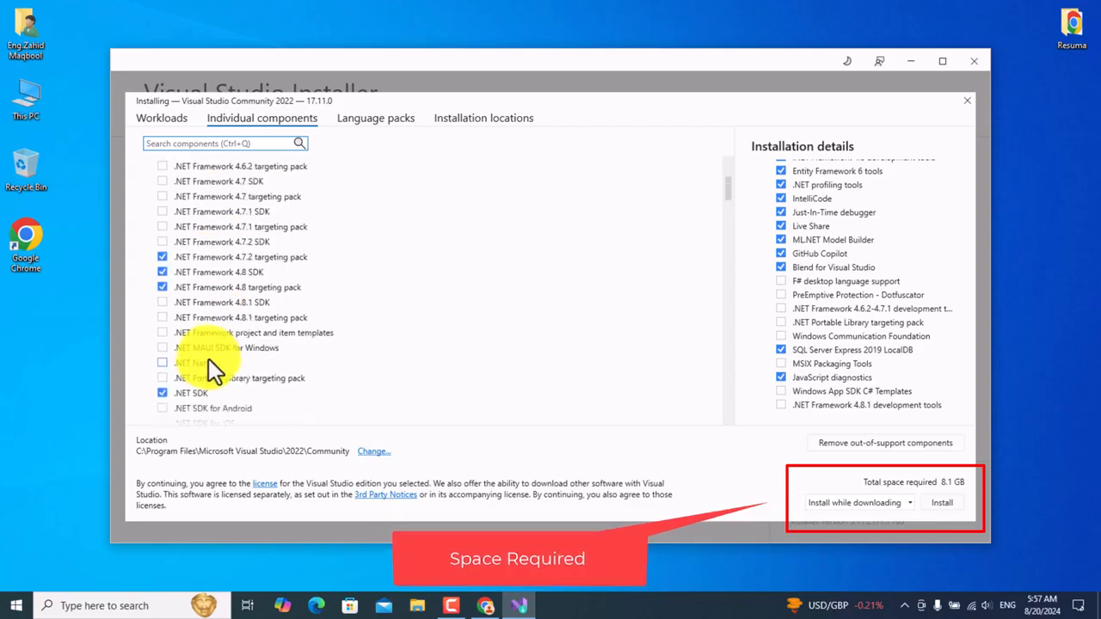
click(176, 123)
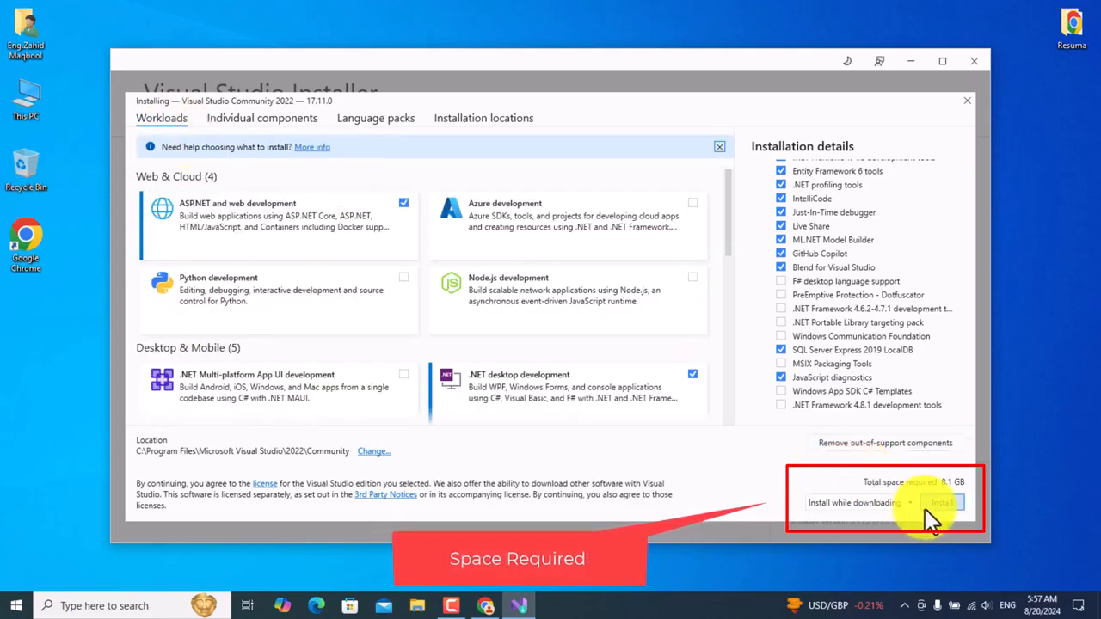
scroll(901, 316, up, 3)
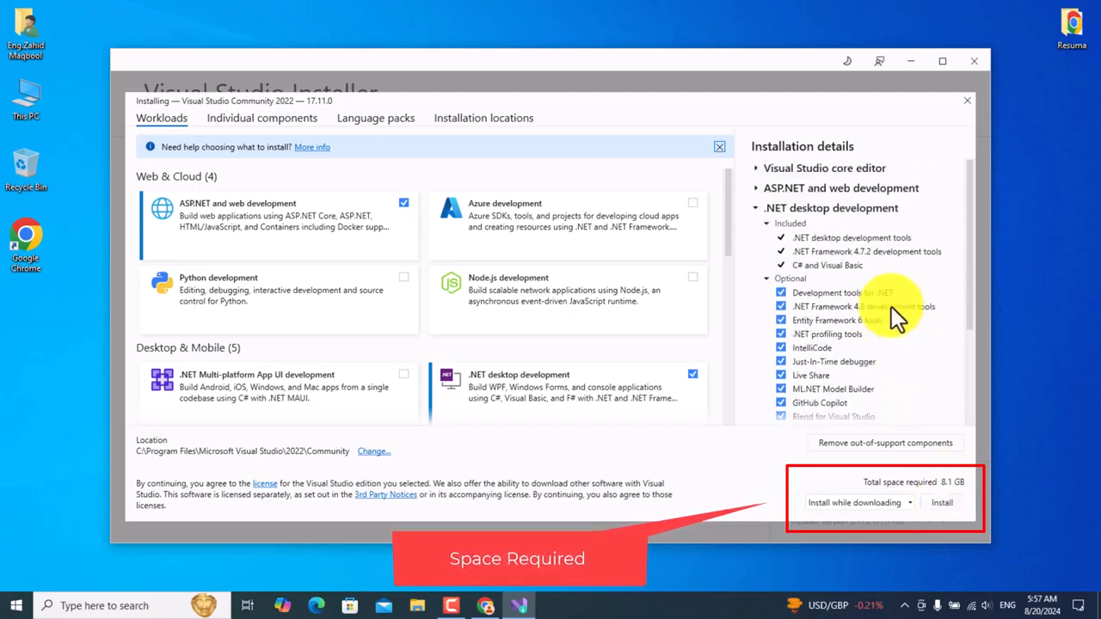
click(944, 503)
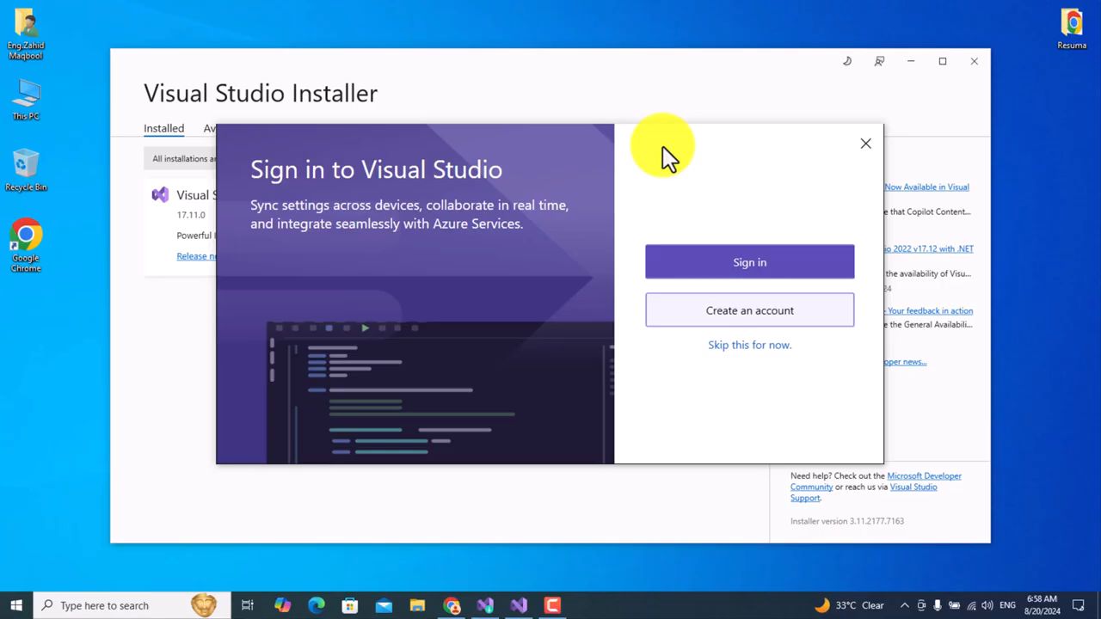
- Skip signing in and start Visual Studio with the General development settings and the Blue (Extra Contrast) theme
click(748, 346)
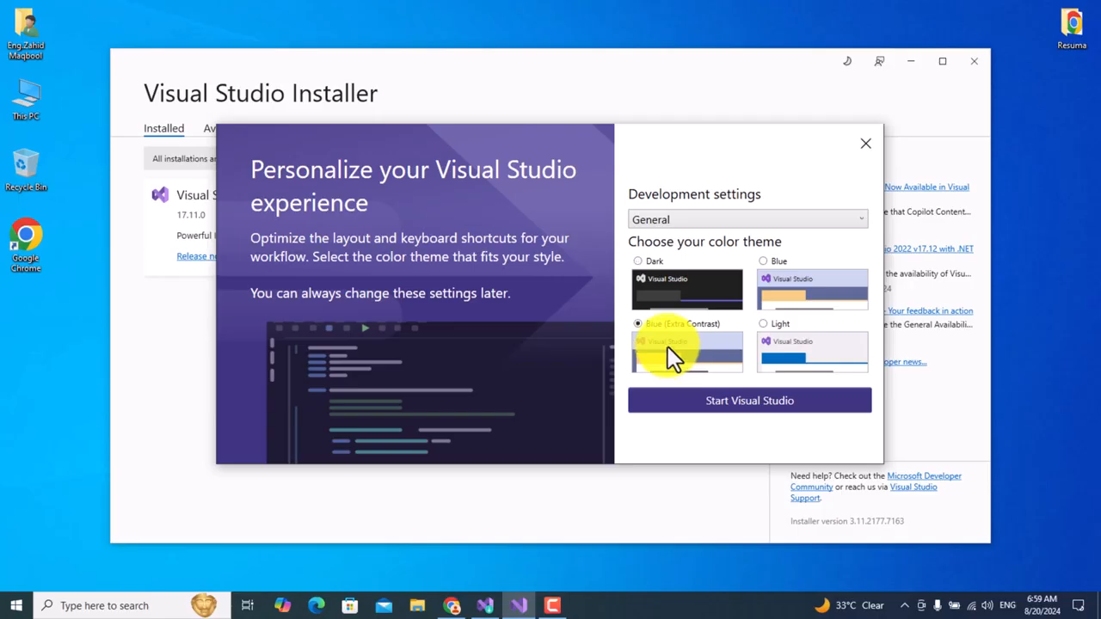
click(742, 400)
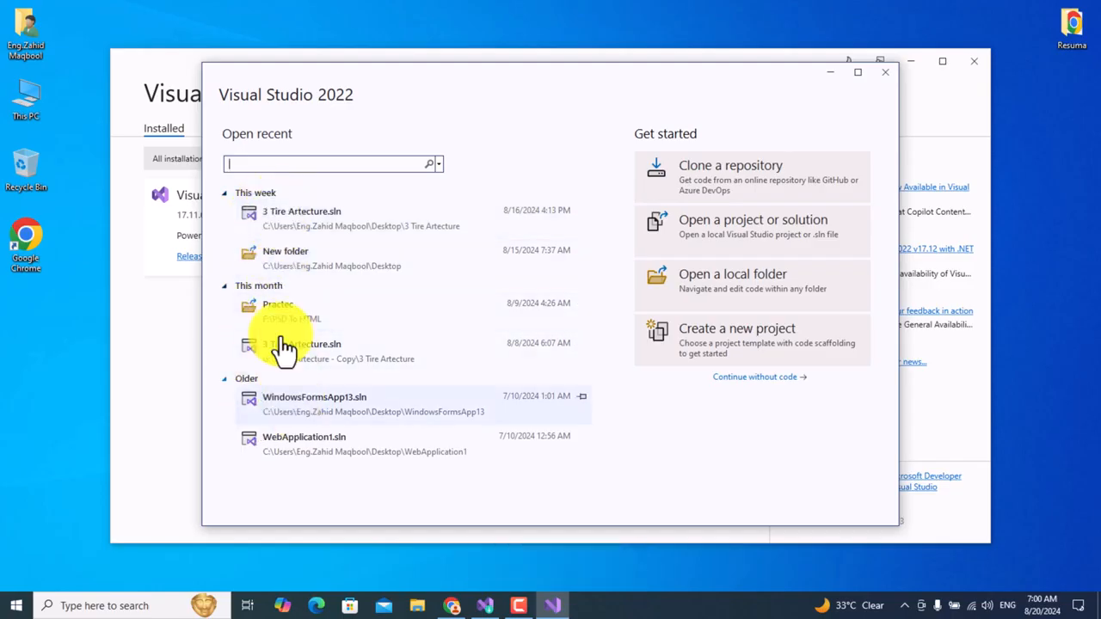
- Begin a new project, search the templates for "fram" and proceed with the C# Windows Forms App (.NET Framework) template
click(717, 342)
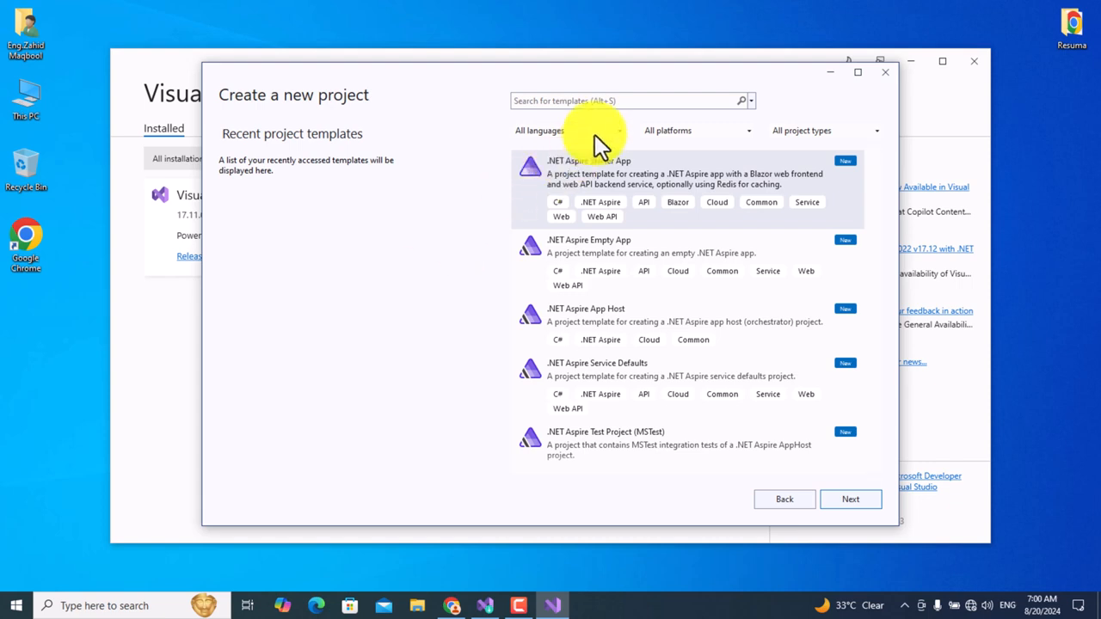
scroll(720, 297, down, 10)
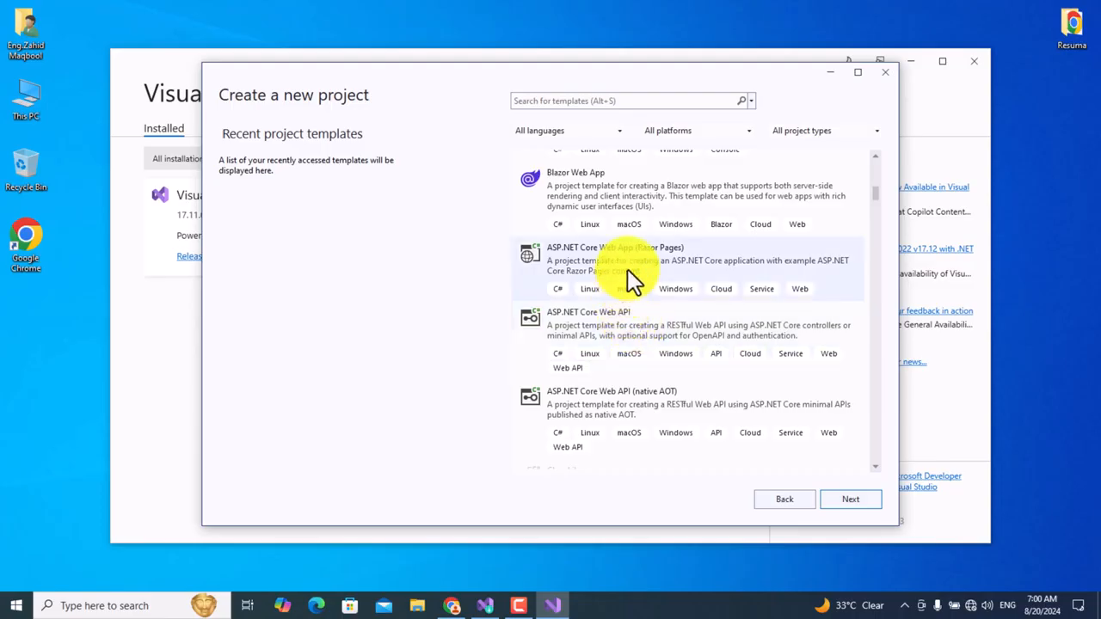
scroll(627, 256, down, 1)
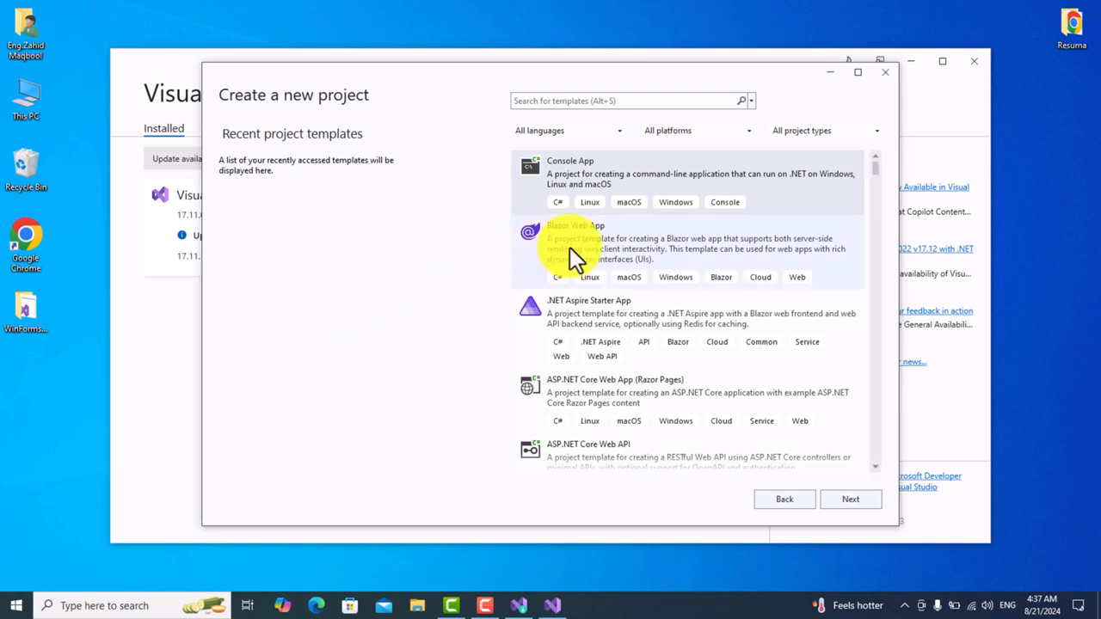
click(548, 101)
text(fram)
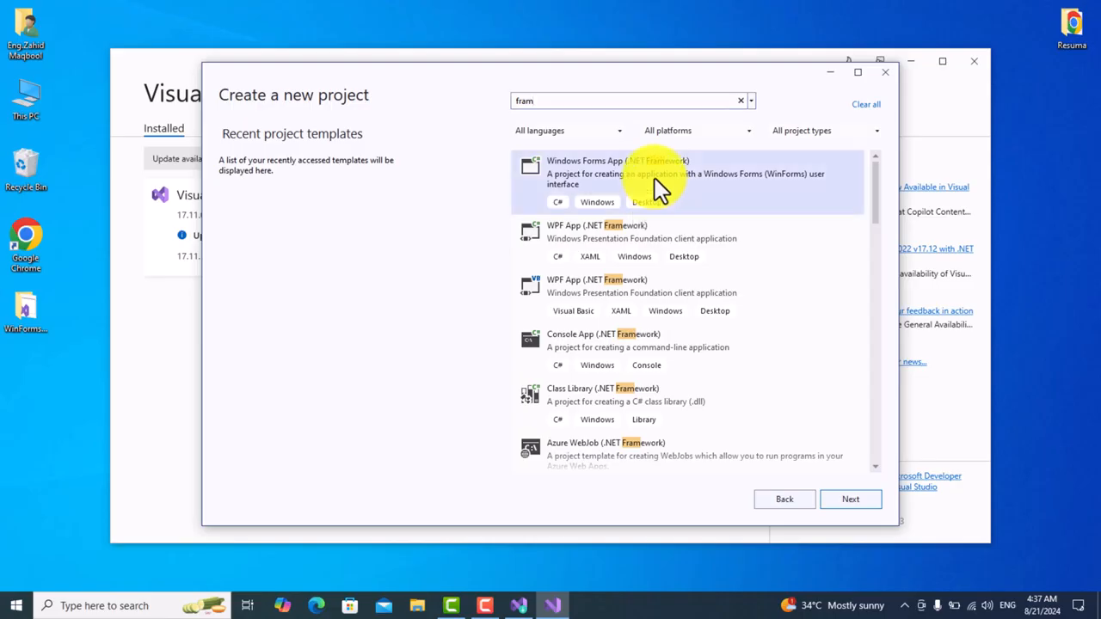
click(840, 503)
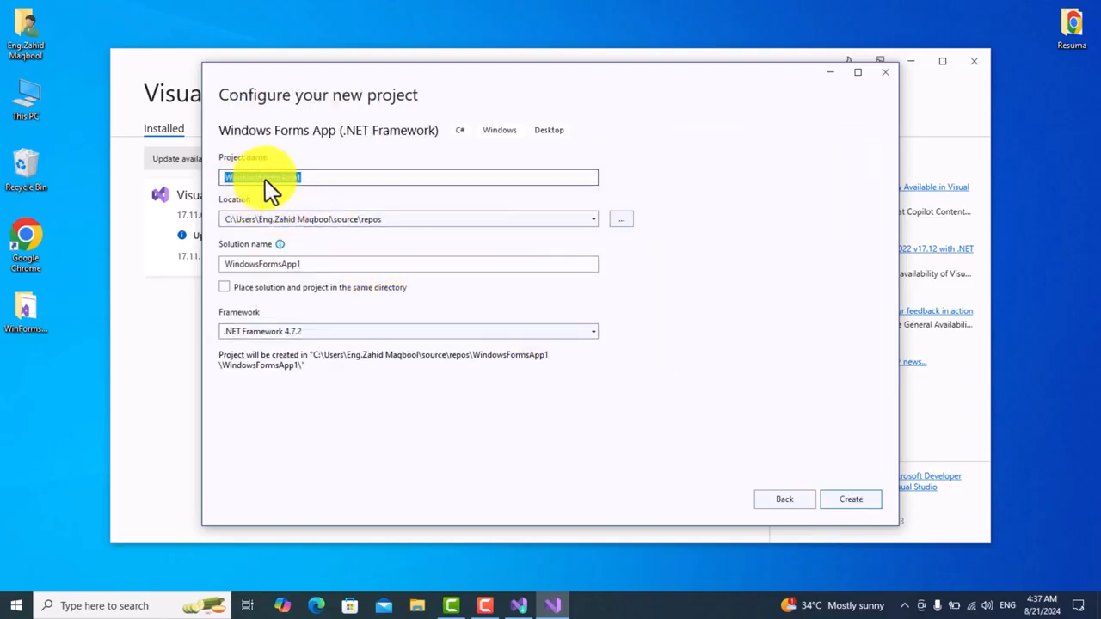
- Delete the WinFormsApp1 folder from the Desktop while browsing for a project location, and cancel the folder selection
click(314, 176)
drag(315, 177, 205, 179)
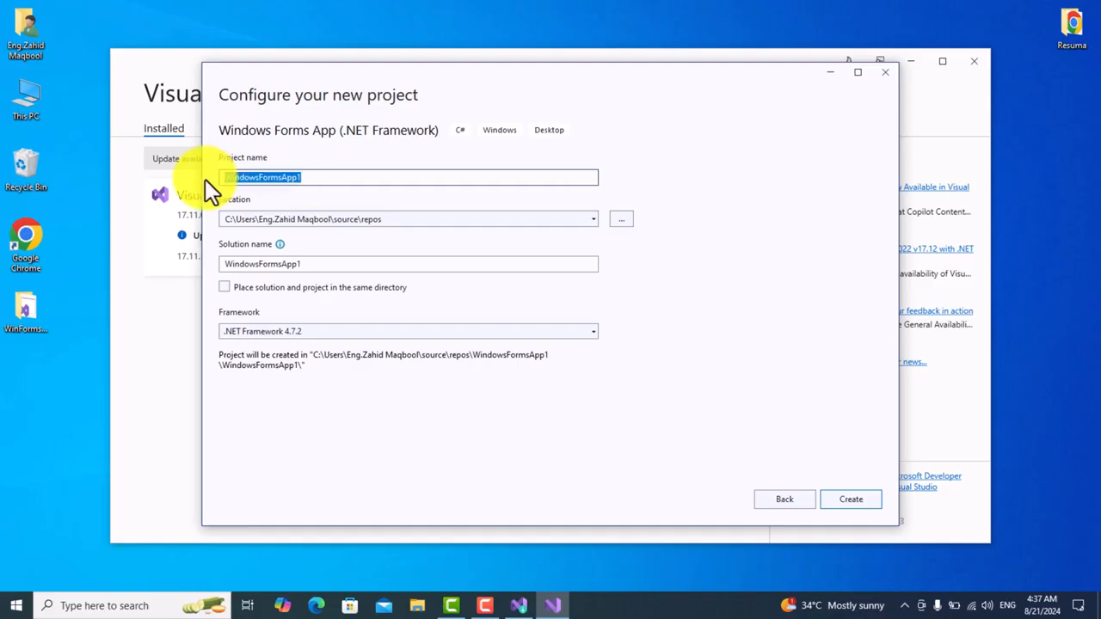
click(623, 220)
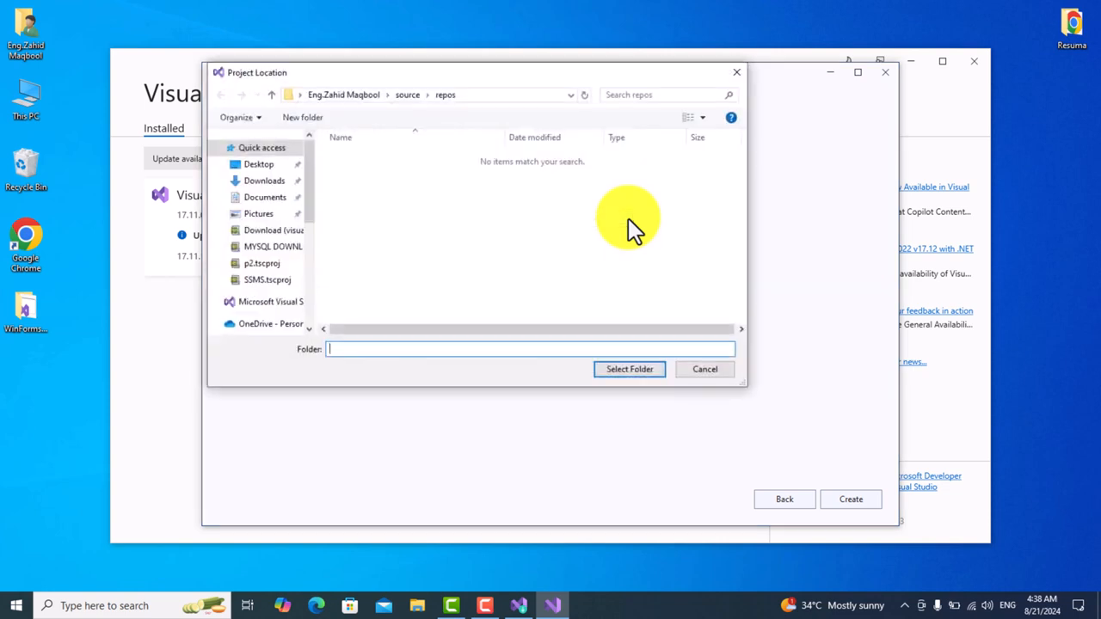
click(254, 164)
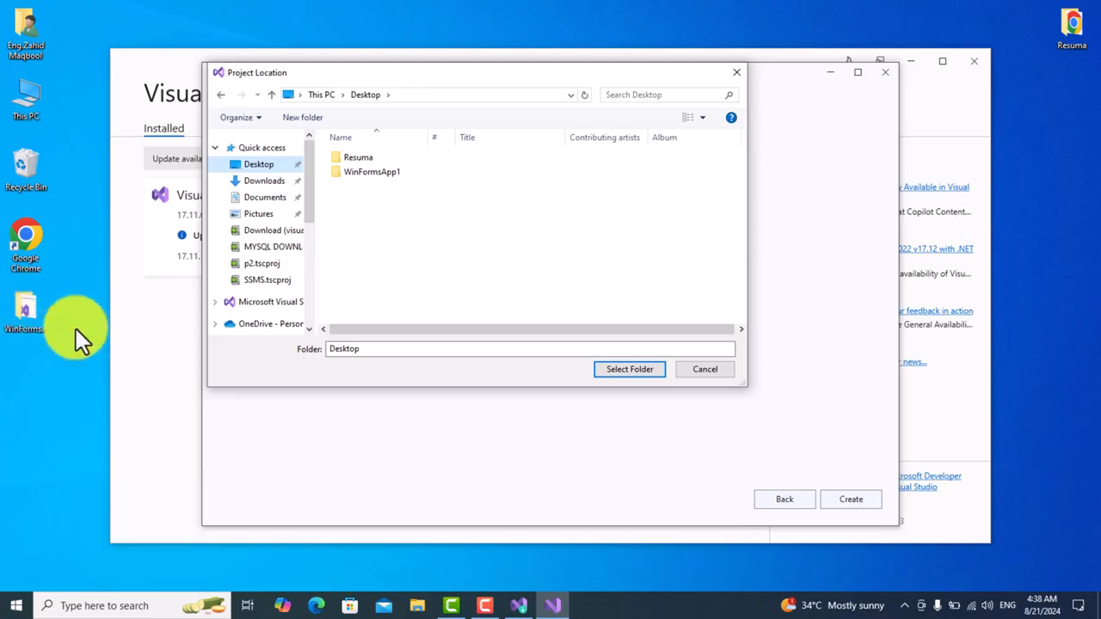
click(368, 175)
key(Delete)
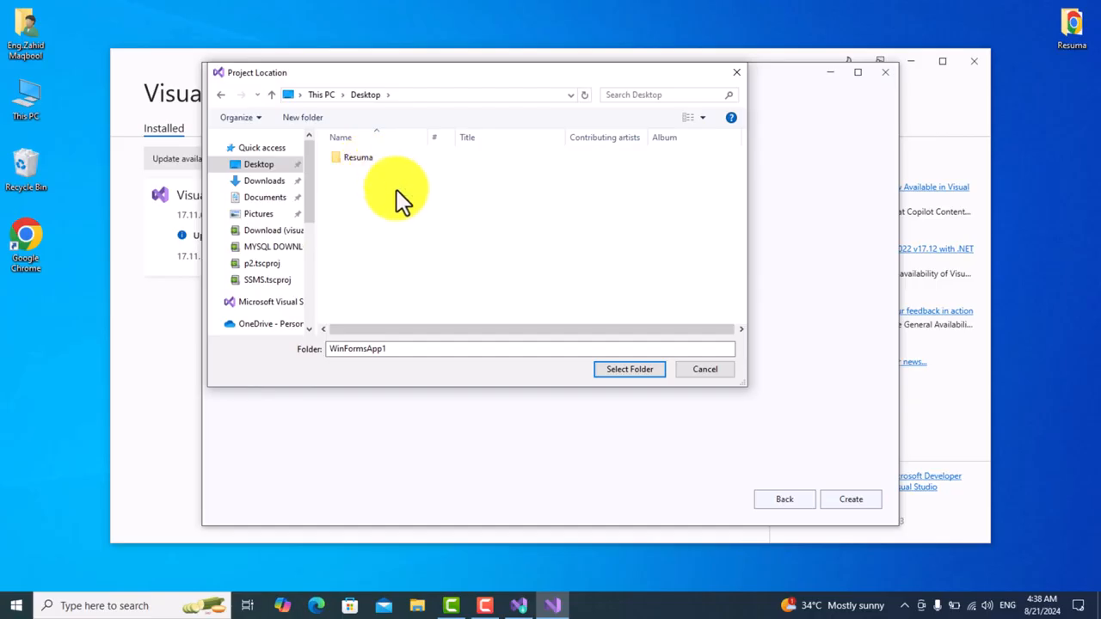
click(686, 370)
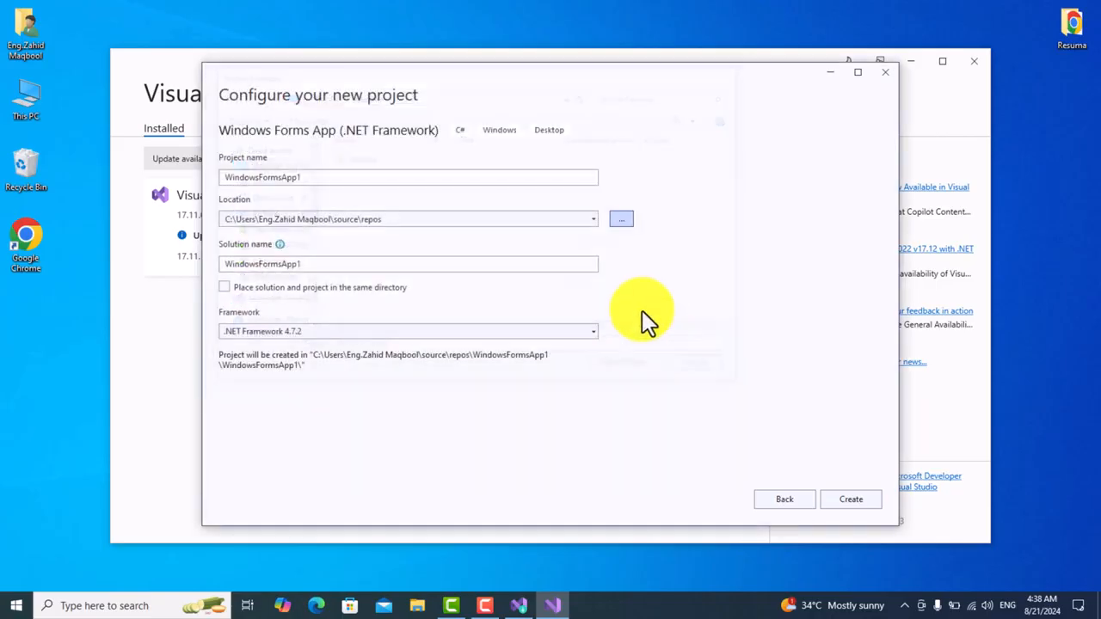
- Set the project location to the Desktop and create the WindowsFormsApp1 project with .NET Framework 4.7.2
click(621, 219)
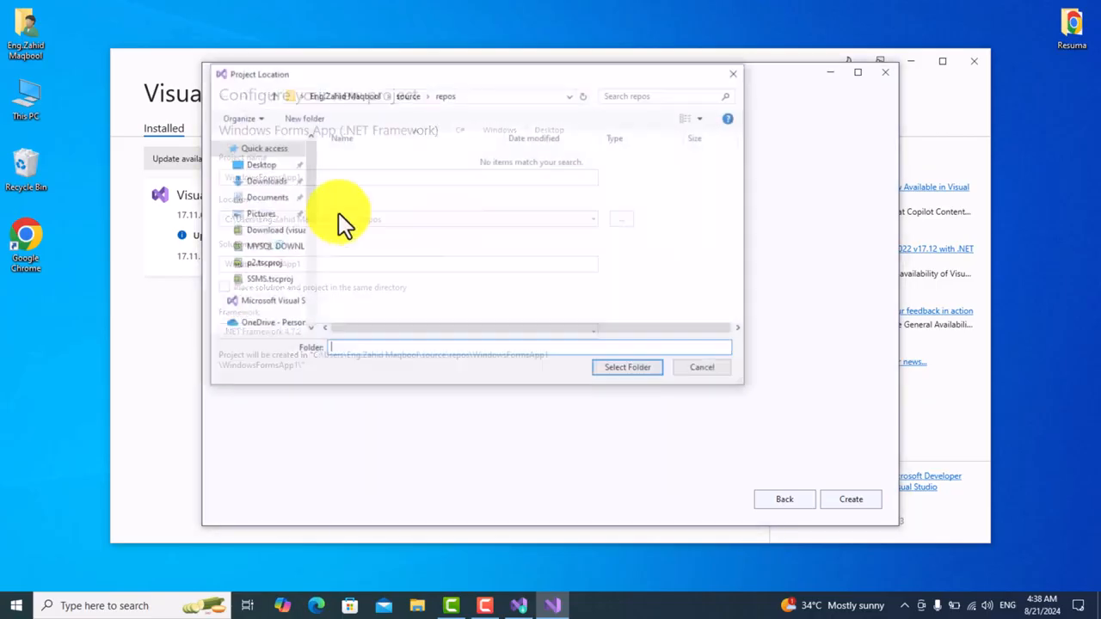
click(258, 165)
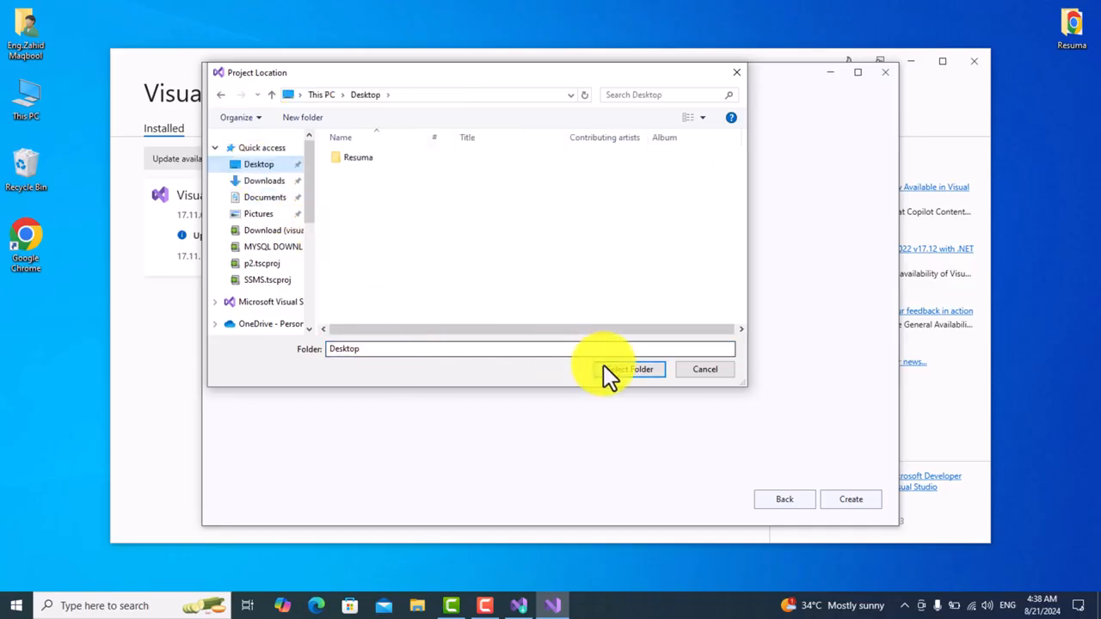
click(627, 372)
double_click(305, 177)
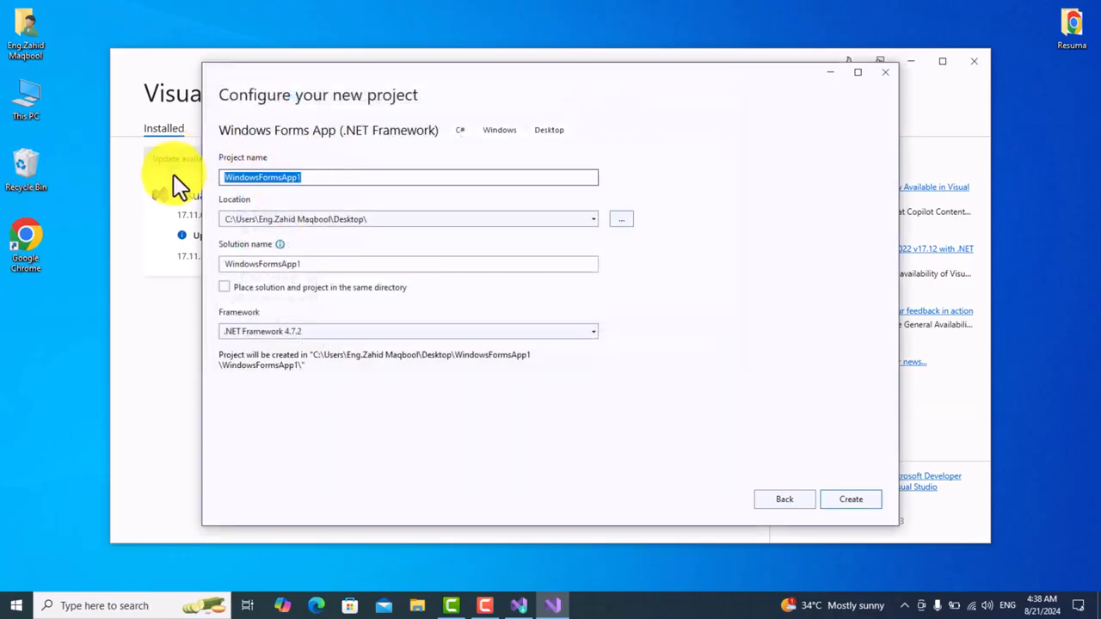
click(310, 179)
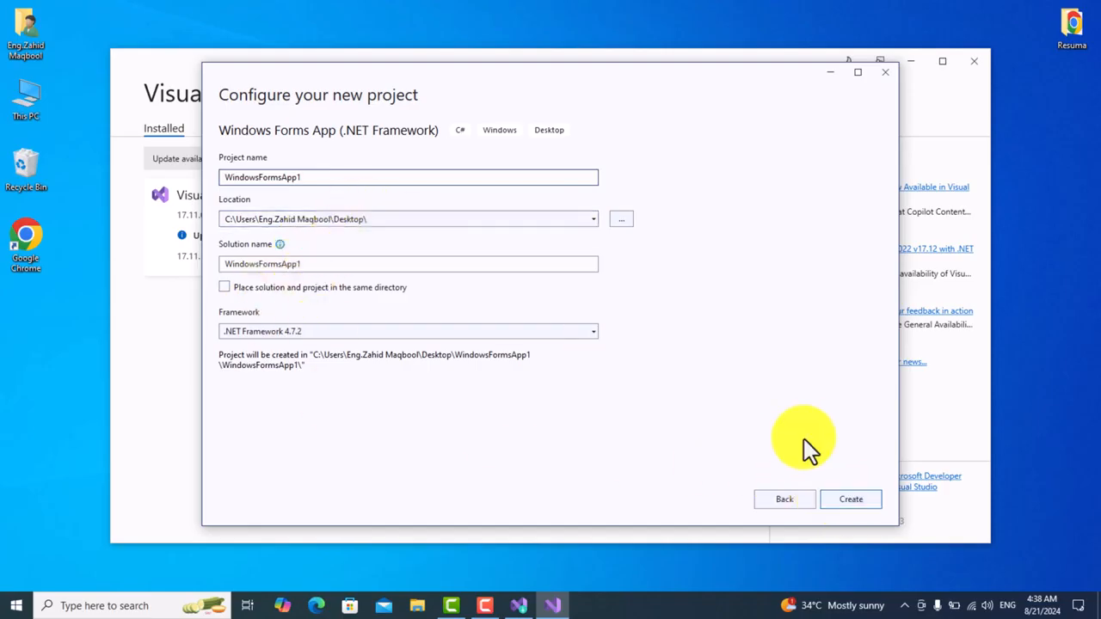
click(856, 499)
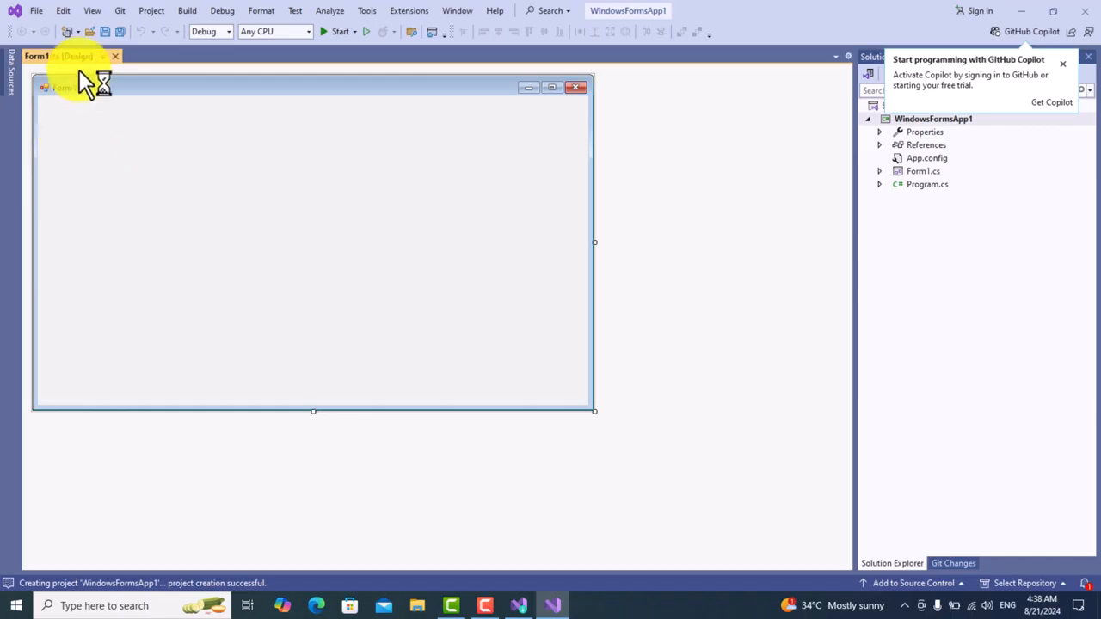
- Show the Toolbox, search it for "bu" and place a Button near the centre of Form1
click(98, 14)
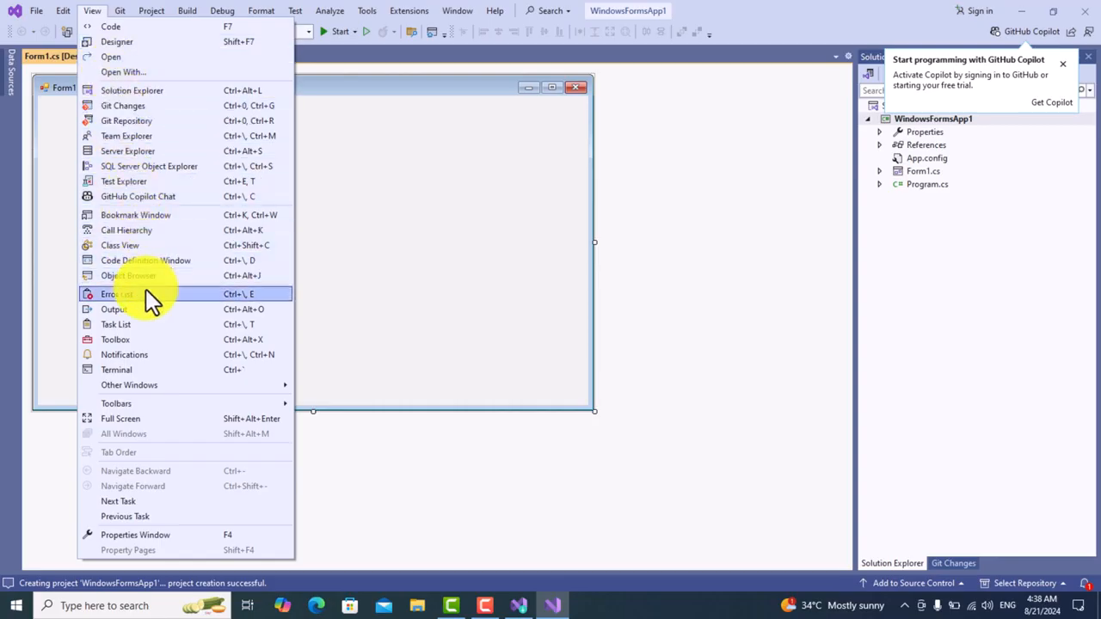
click(137, 342)
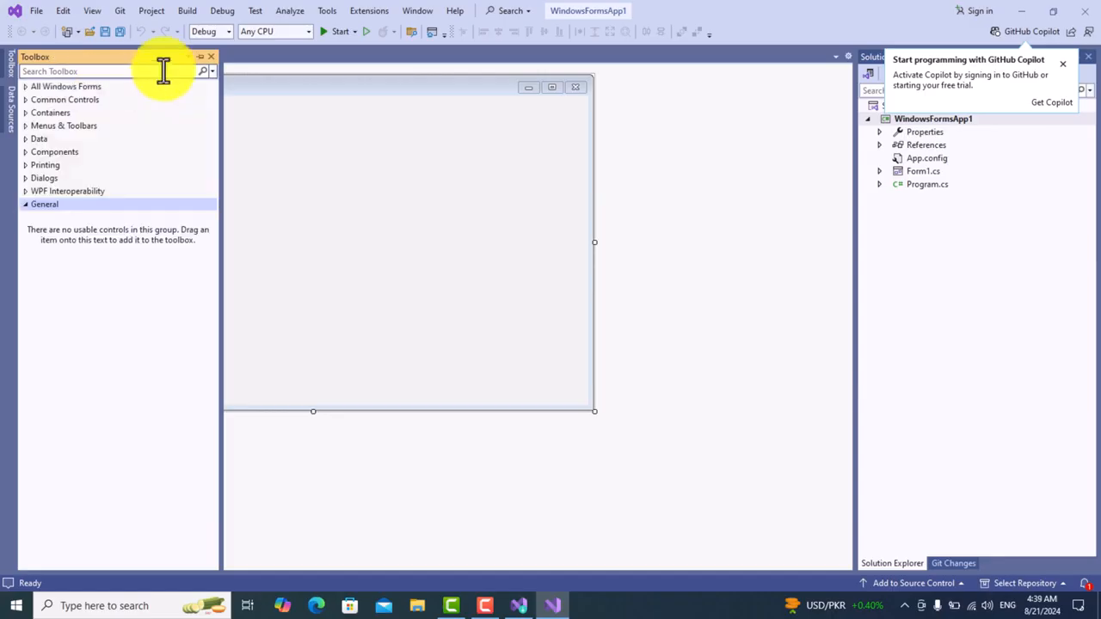
click(26, 86)
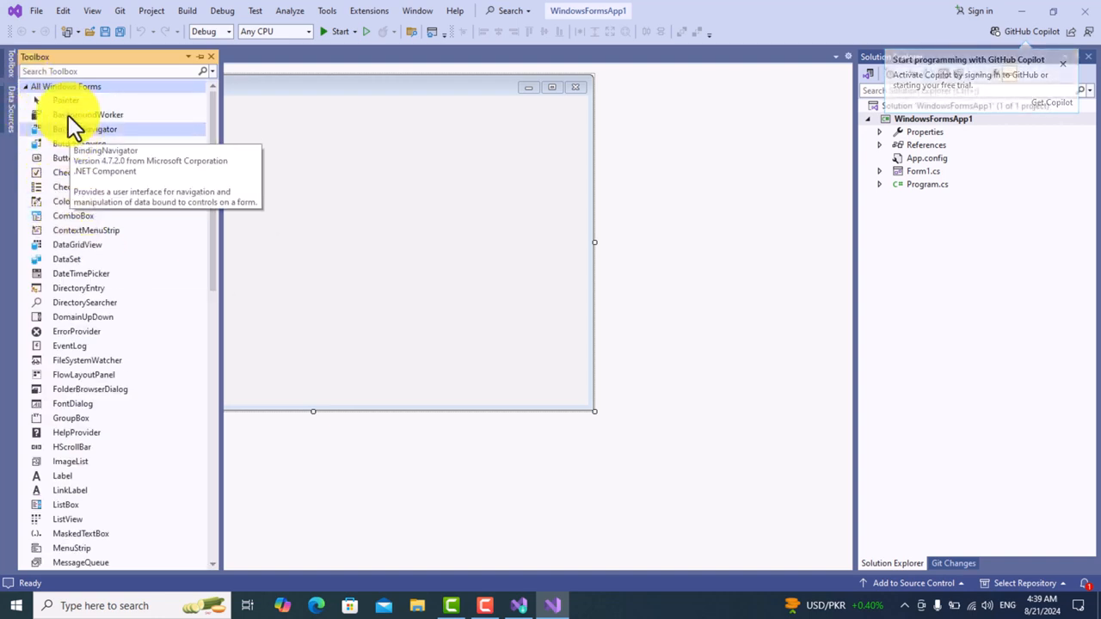
click(79, 71)
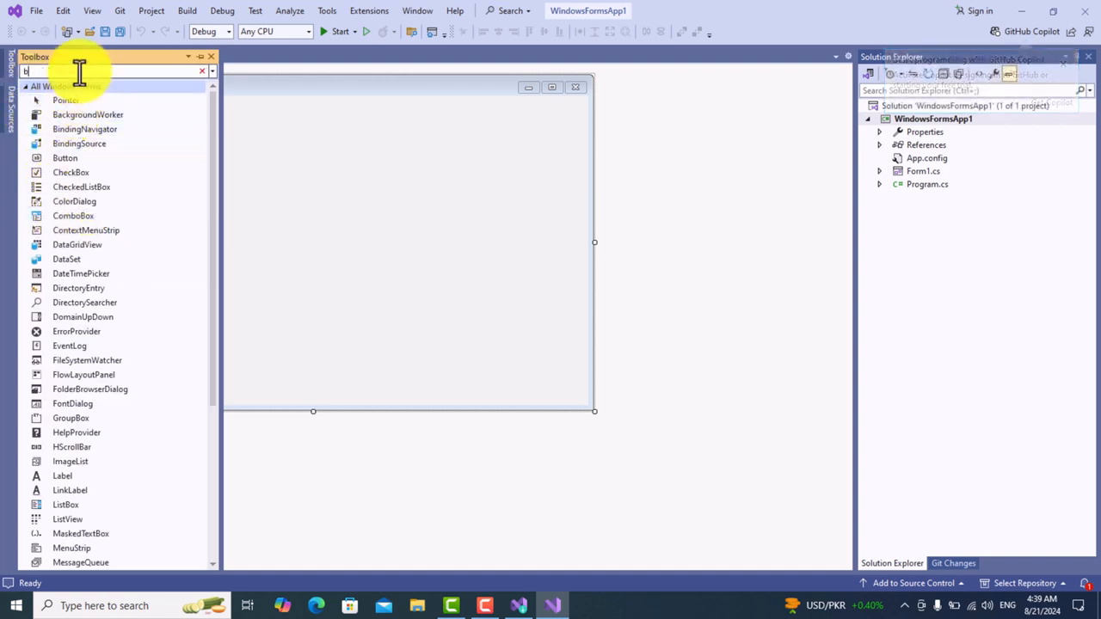
text(bu)
drag(69, 103, 312, 236)
click(357, 238)
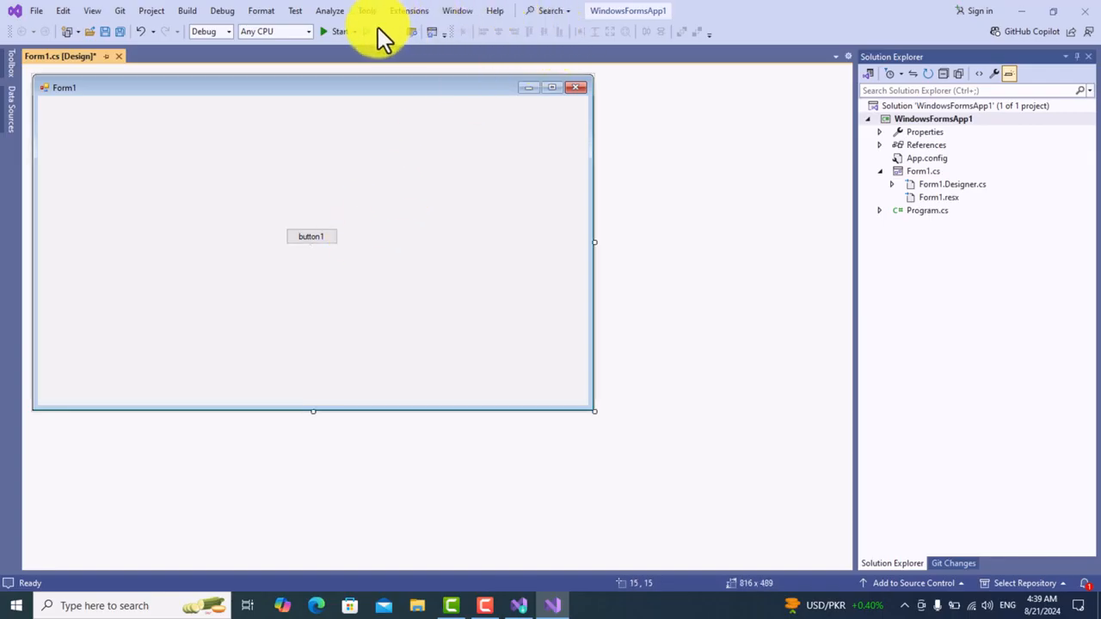
- Run the WindowsFormsApp1 project to test the form, and close the running form window
click(343, 33)
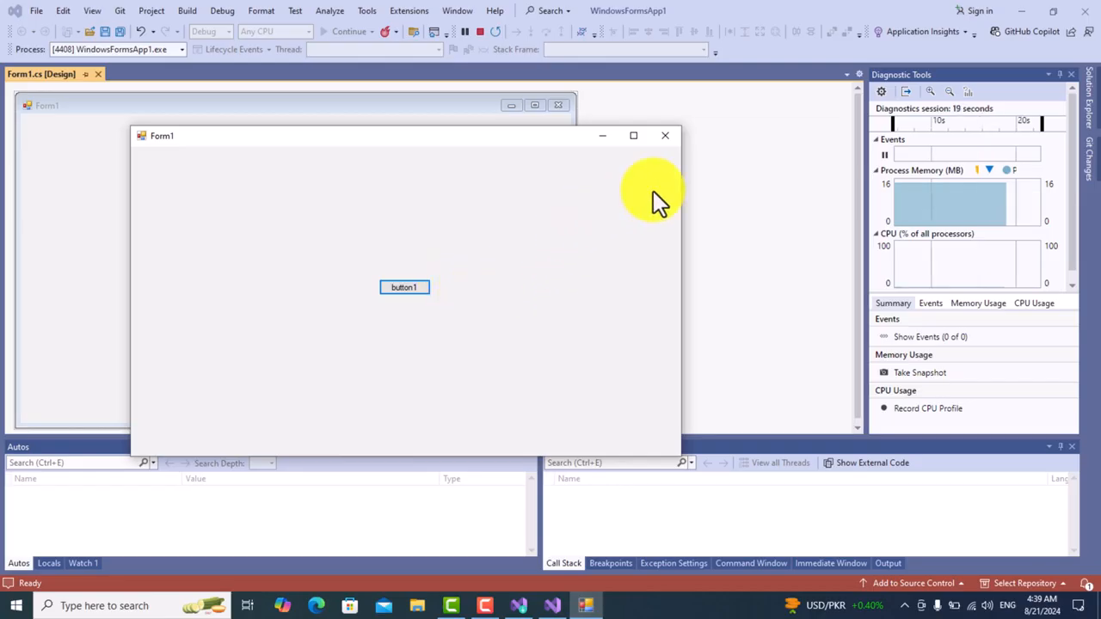
click(666, 139)
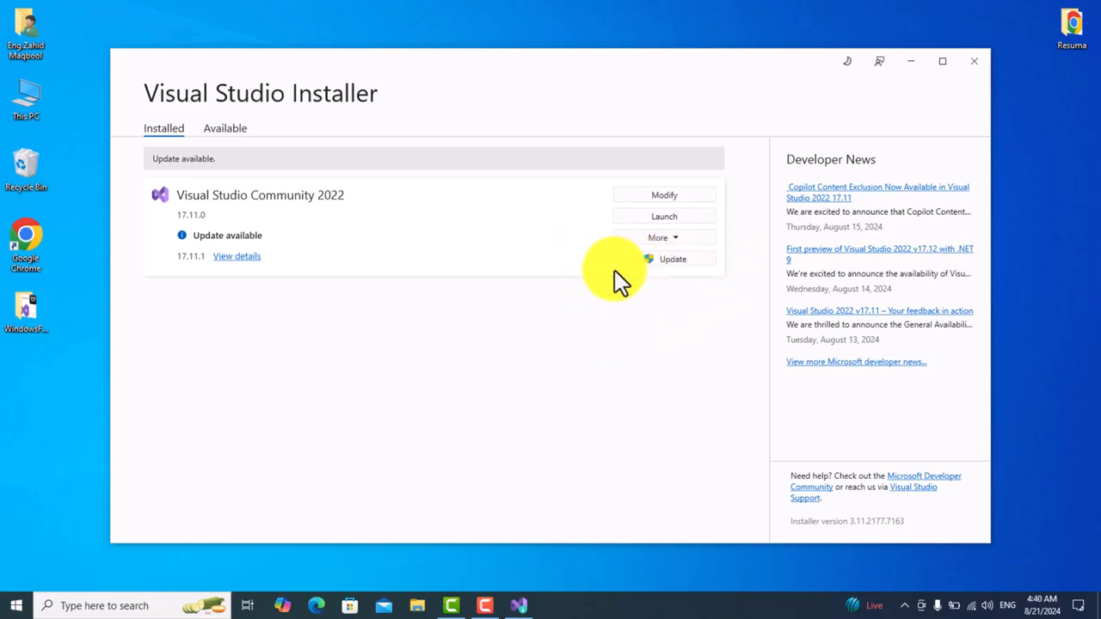
- In Visual Studio Installer, modify Visual Studio Community 2022 and select the optional .NET Framework 4.6.2-4.7.1 and 4.8.1 development tools
click(667, 262)
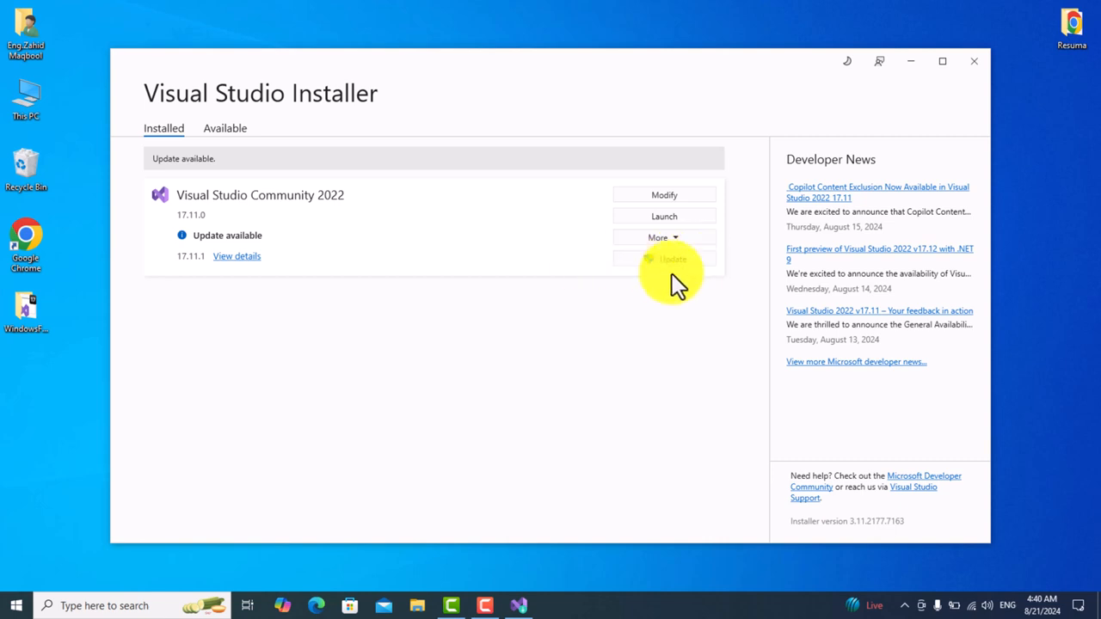
click(660, 195)
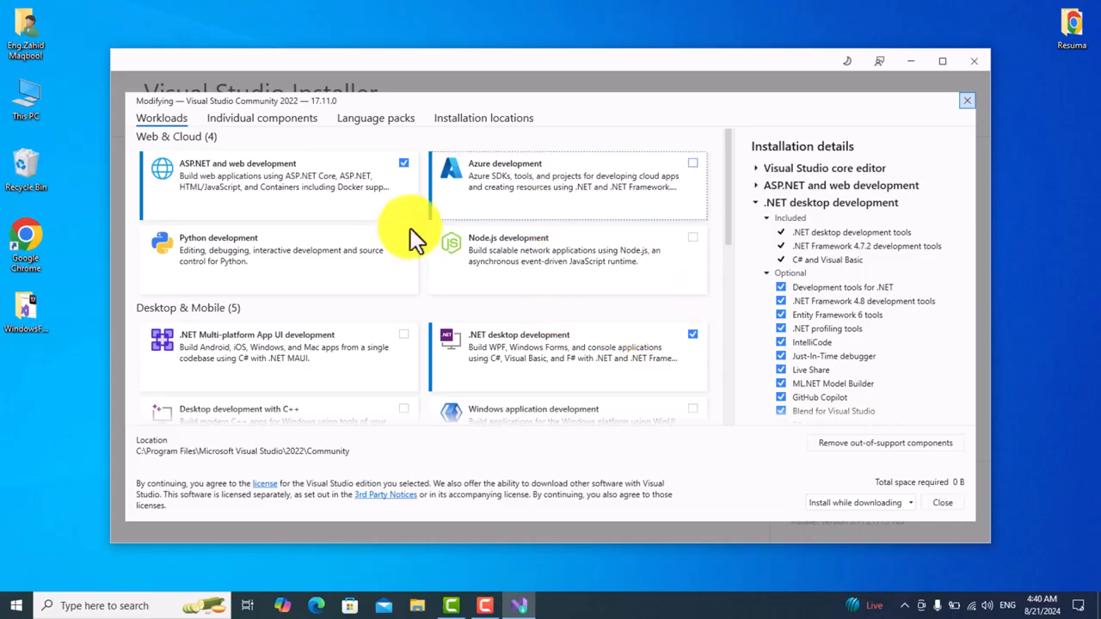
scroll(822, 322, down, 3)
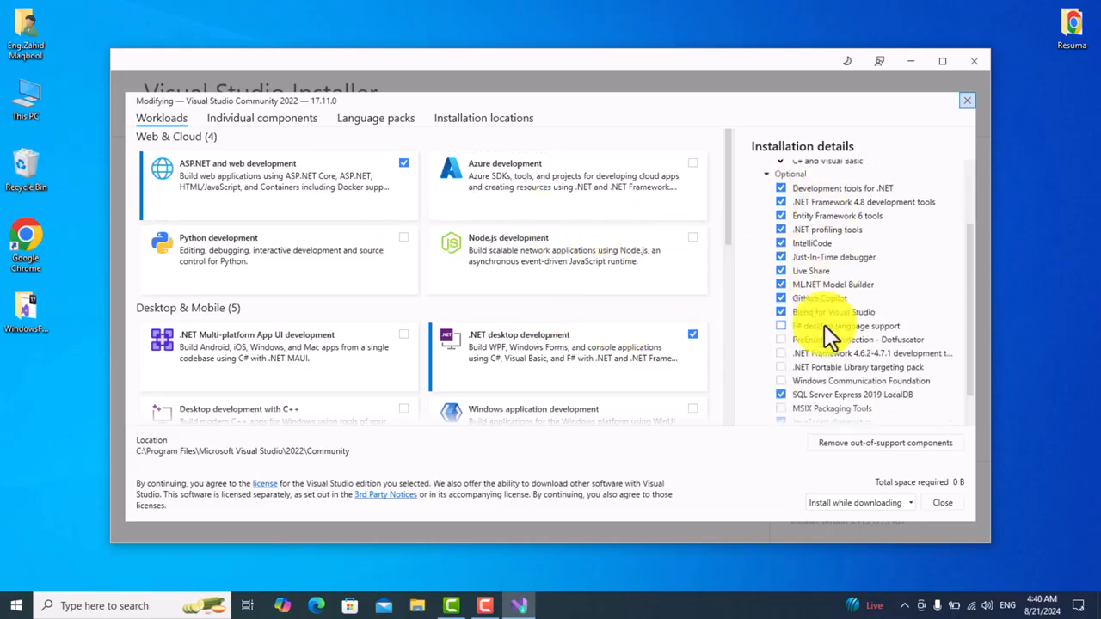
scroll(828, 323, down, 1)
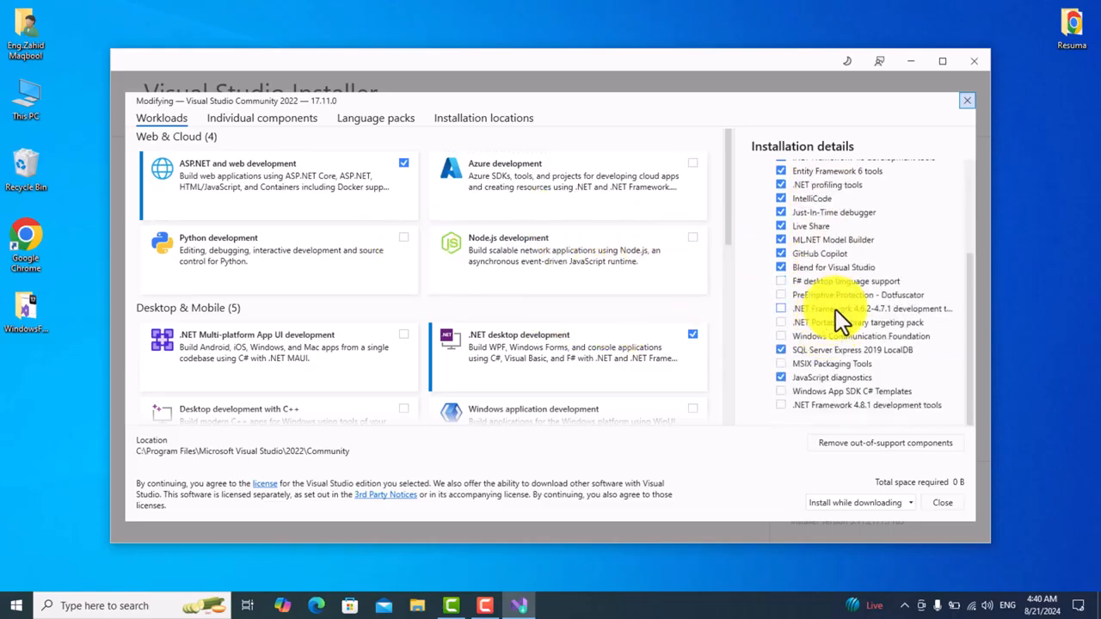
click(859, 308)
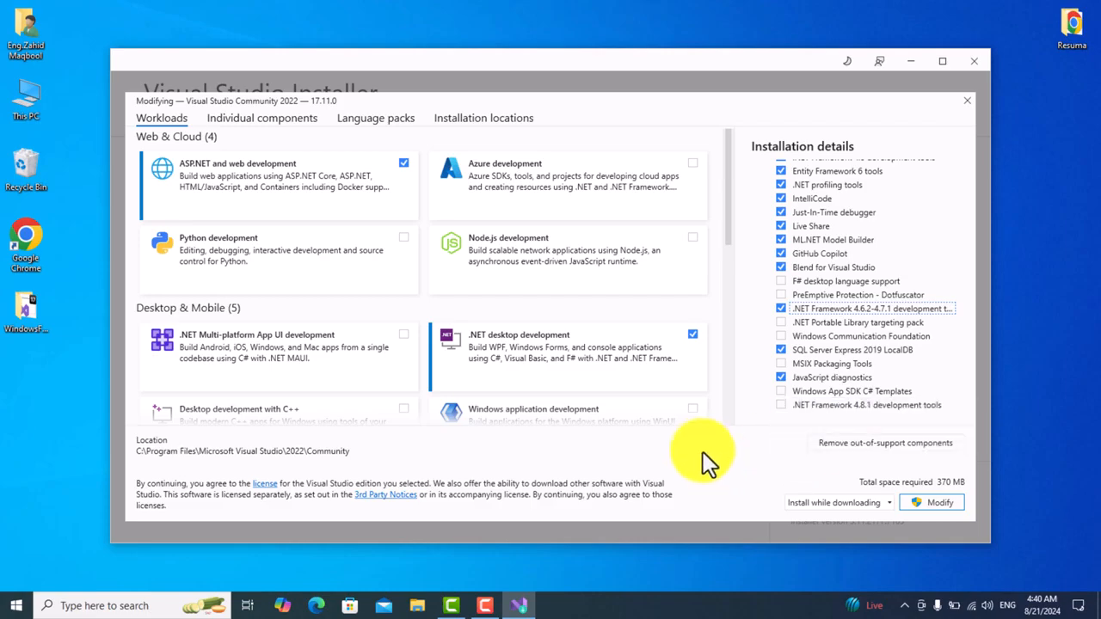
click(780, 407)
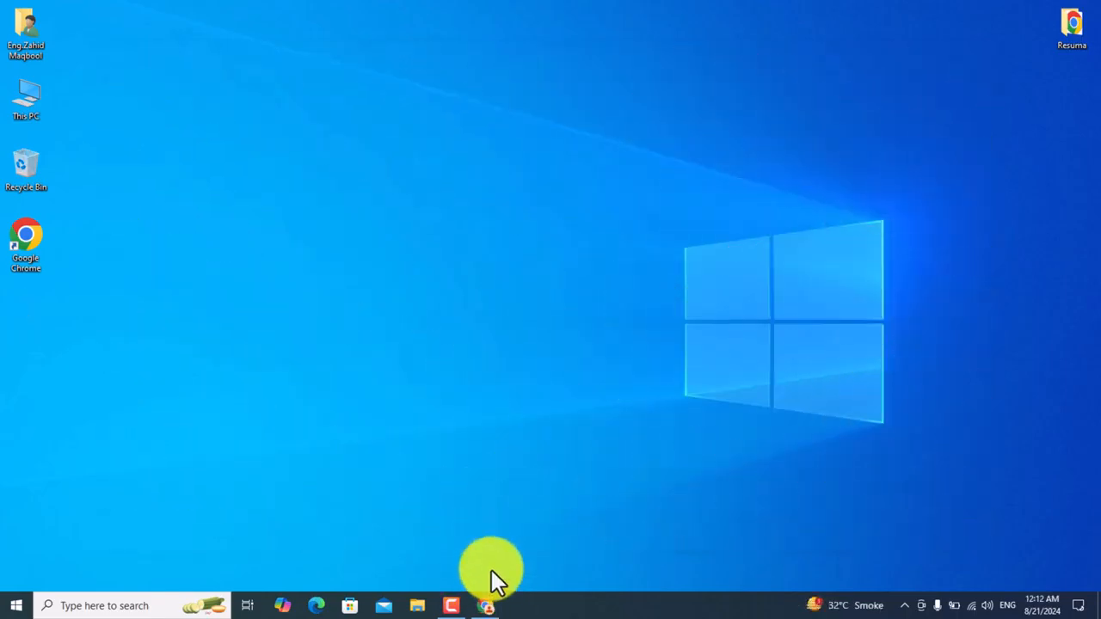
- Switch to Chrome, search Google for "mysql" and go to the Downloads page of the mysql.com site
click(487, 606)
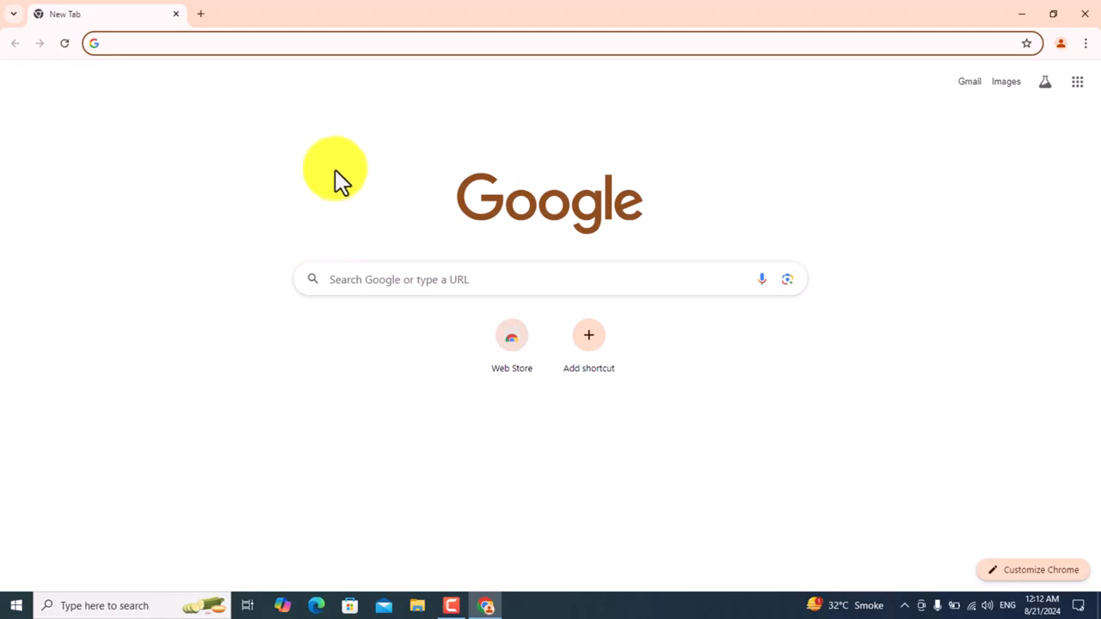
text(mysql)
key(Return)
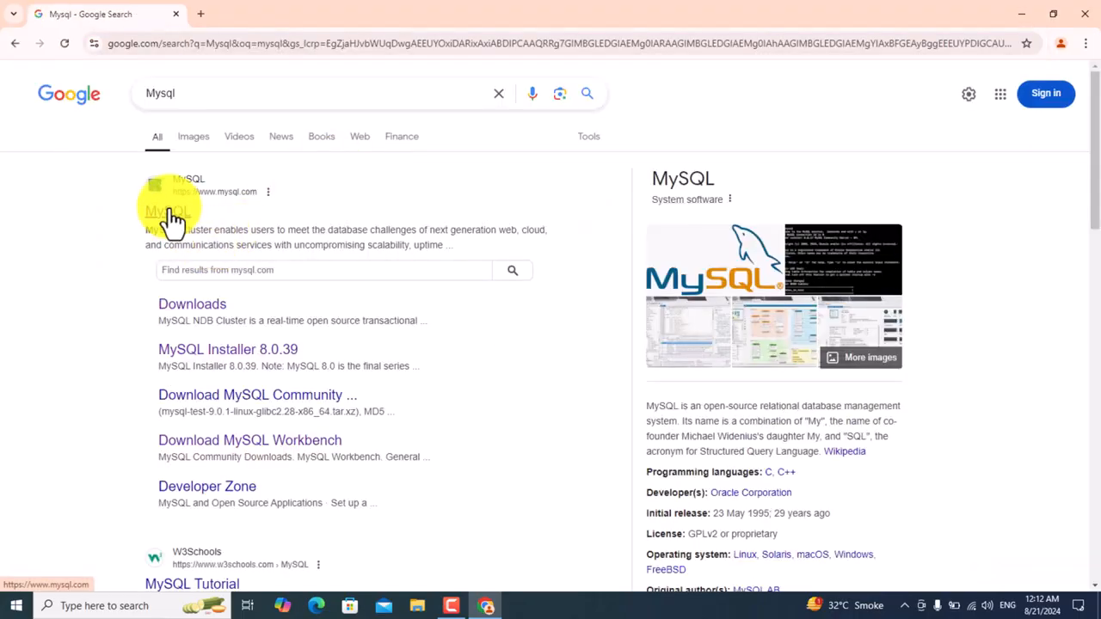
click(170, 222)
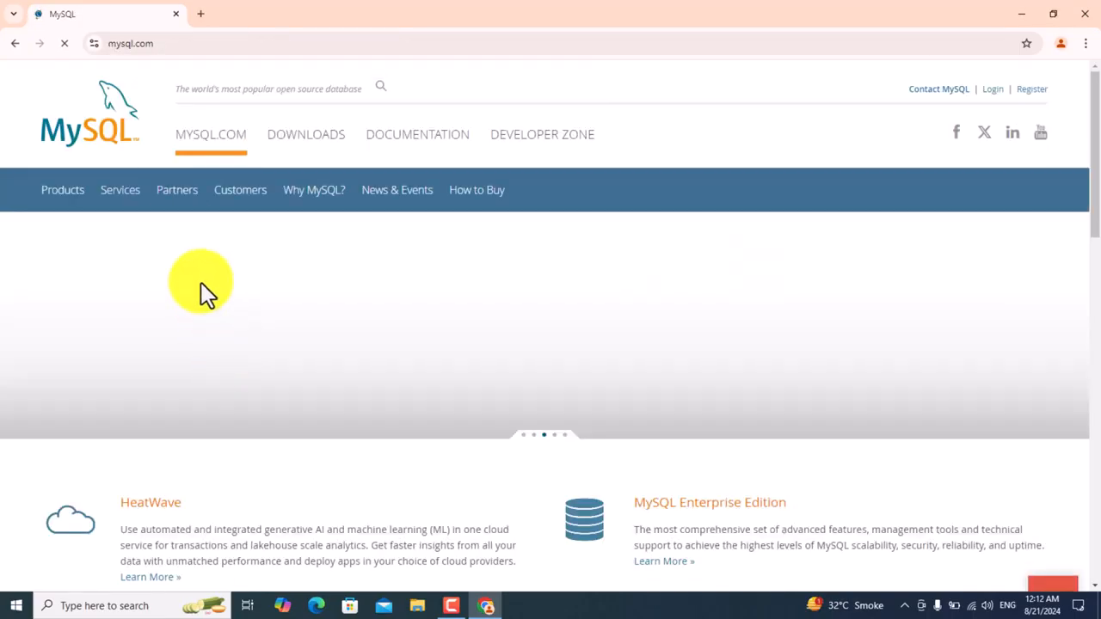
click(311, 148)
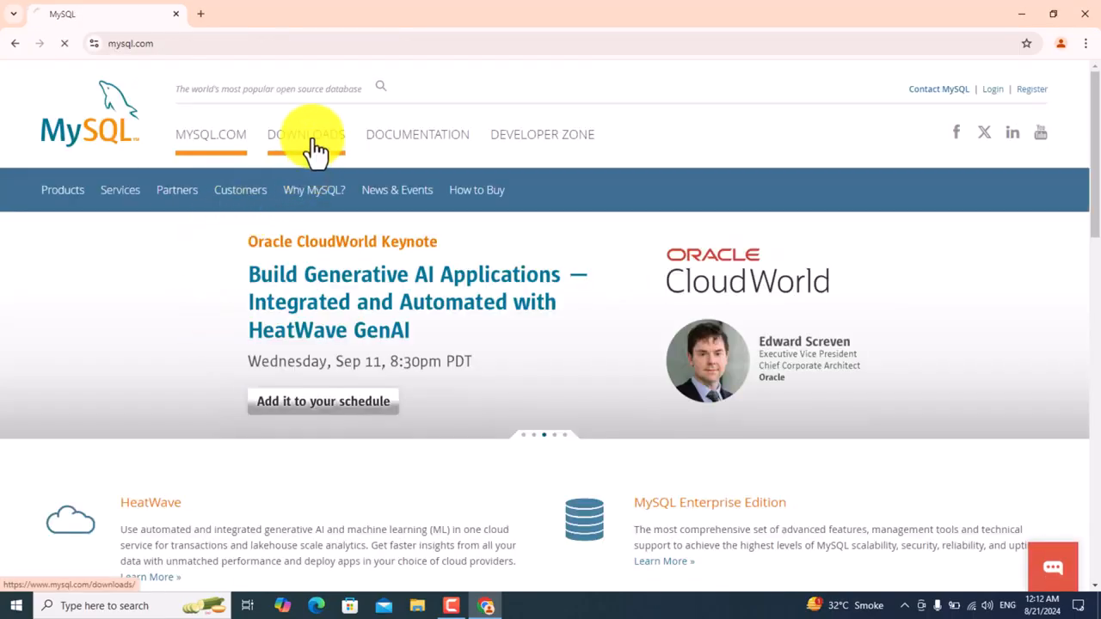
- Go to MySQL Community (GPL) Downloads and open the MySQL Installer for Windows page
scroll(349, 307, down, 3)
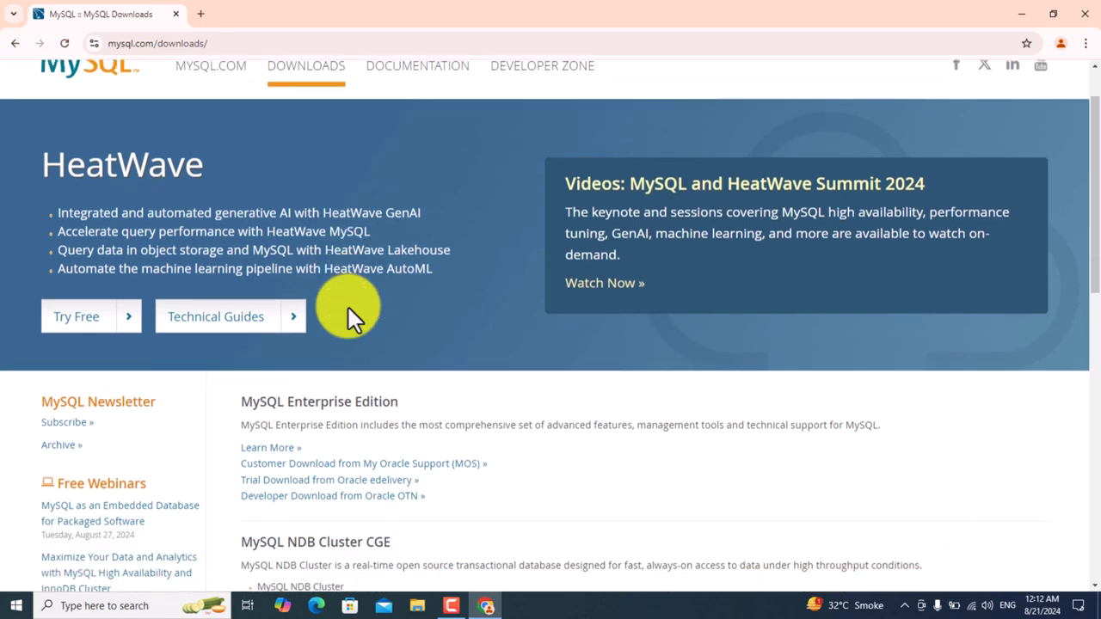
scroll(367, 332, down, 4)
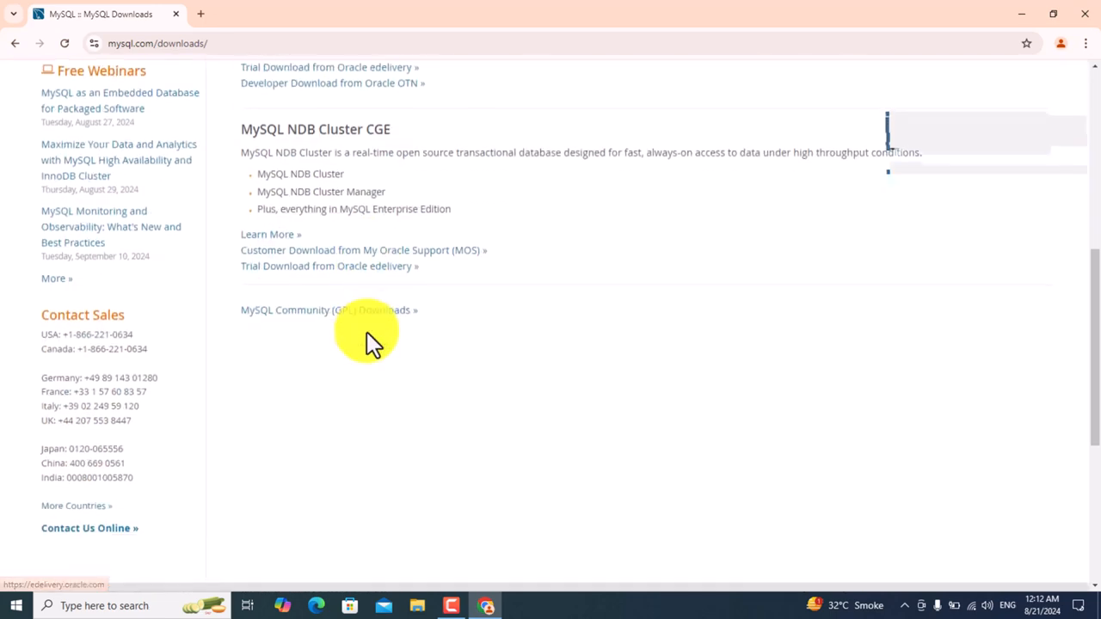
scroll(360, 329, up, 5)
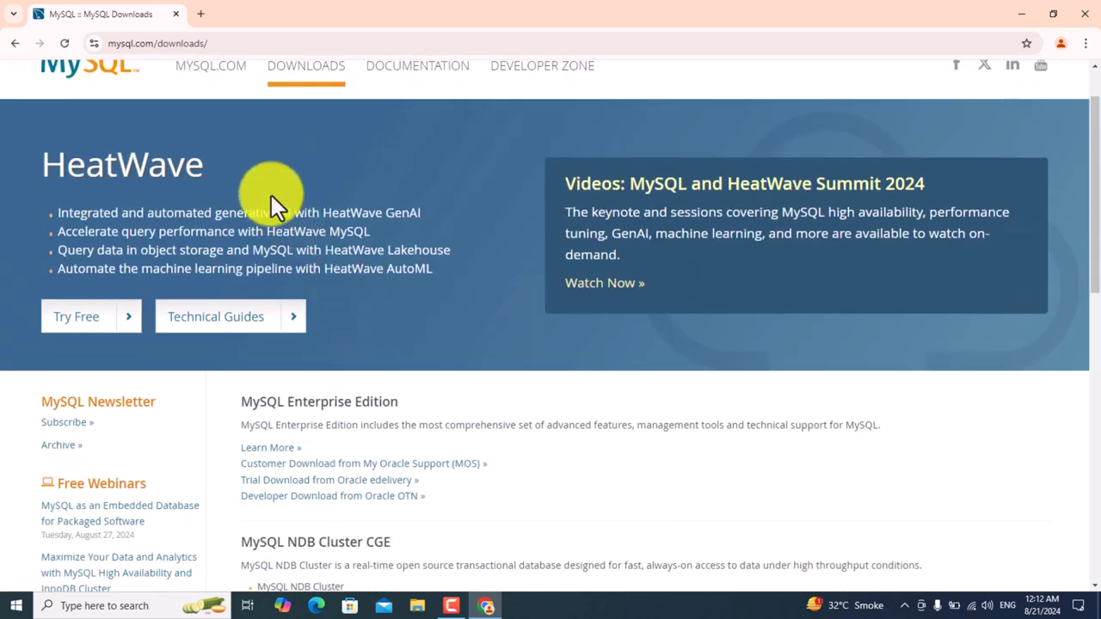
scroll(310, 288, down, 5)
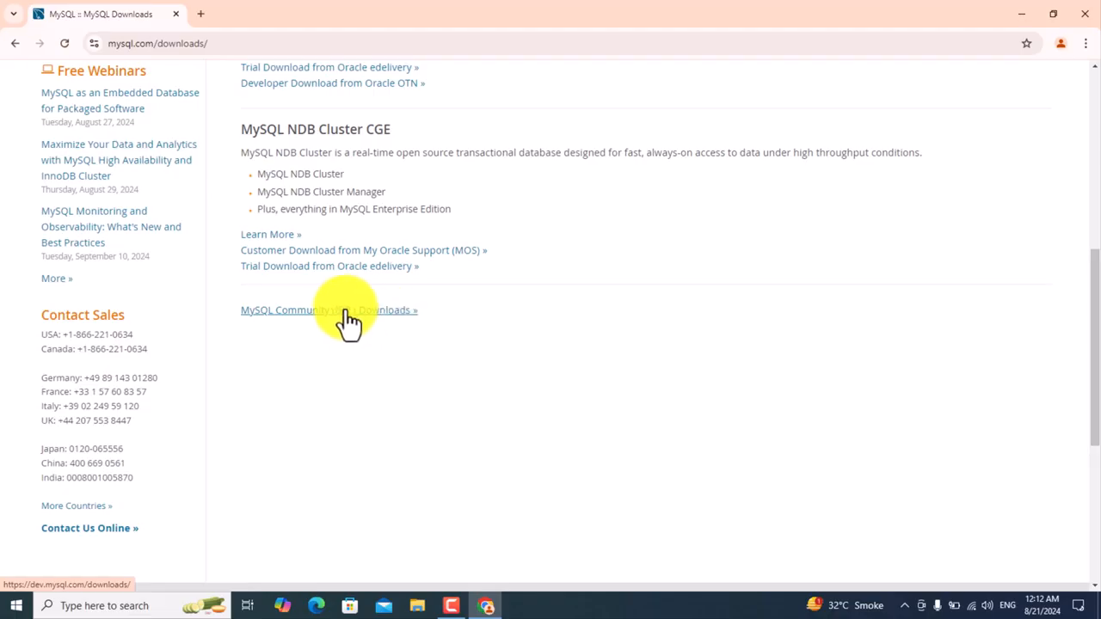
click(347, 323)
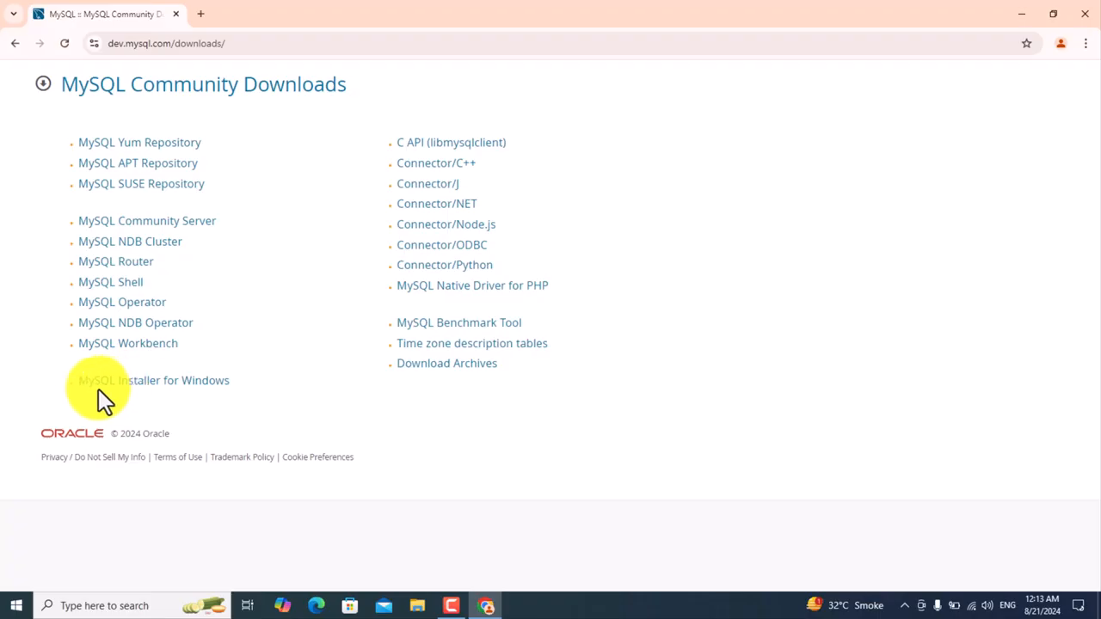
click(142, 396)
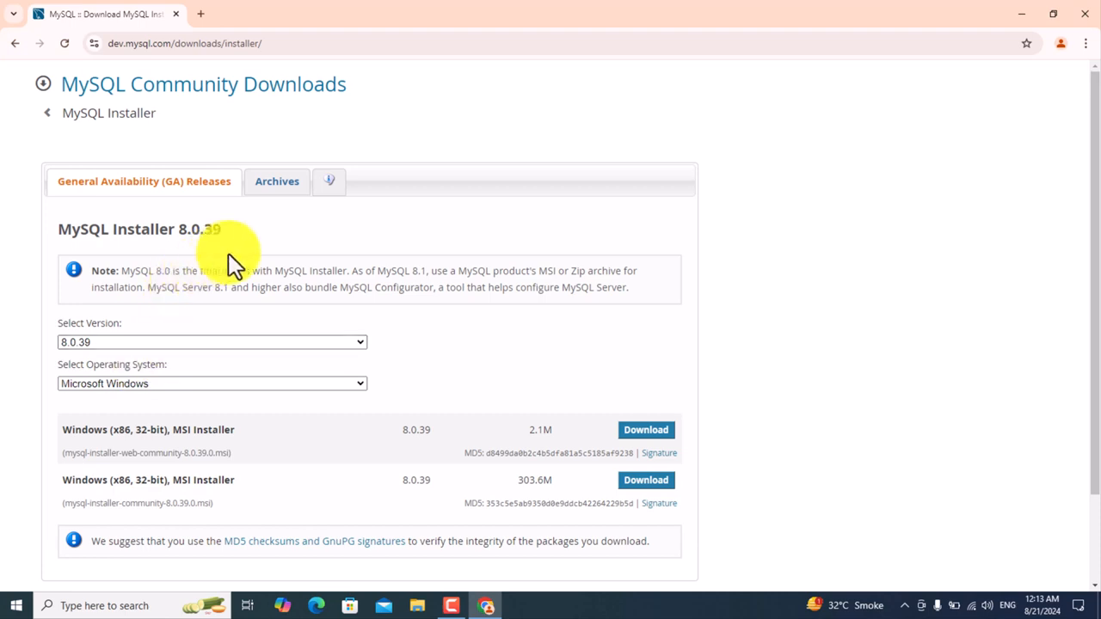
- Download the 303.6M Windows MSI Installer, version 8.0.39, without logging in or signing up
scroll(396, 315, down, 1)
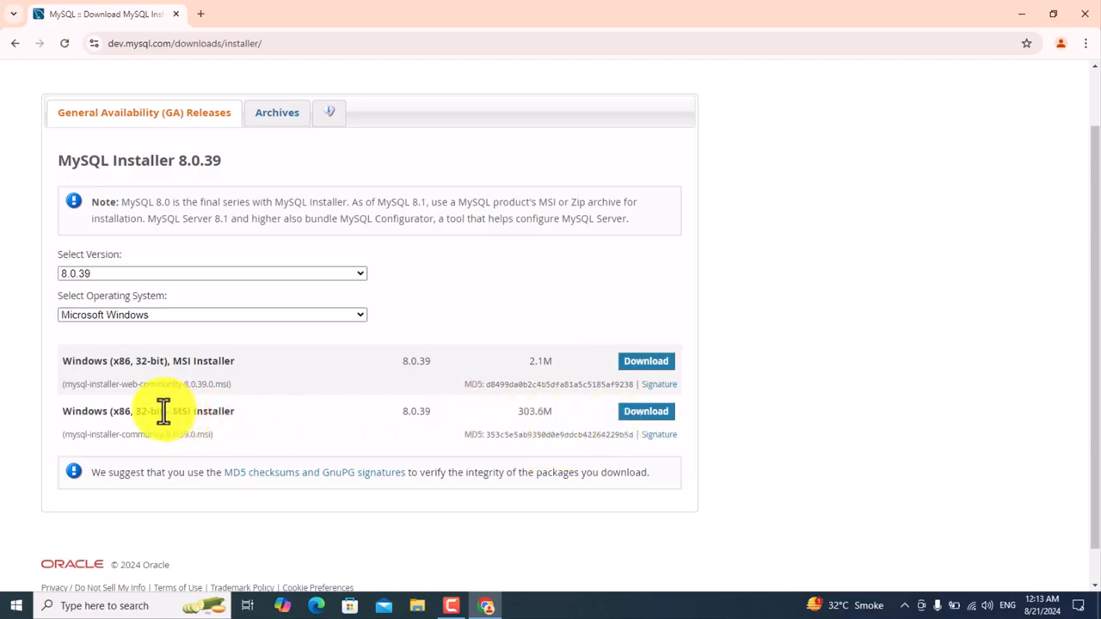
click(653, 418)
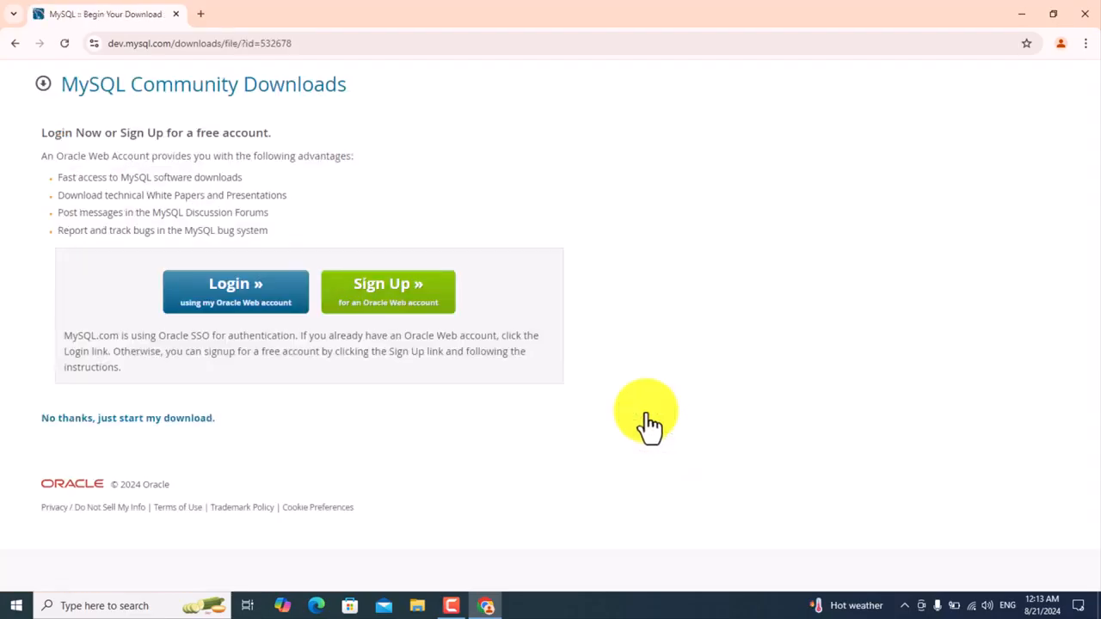
click(108, 433)
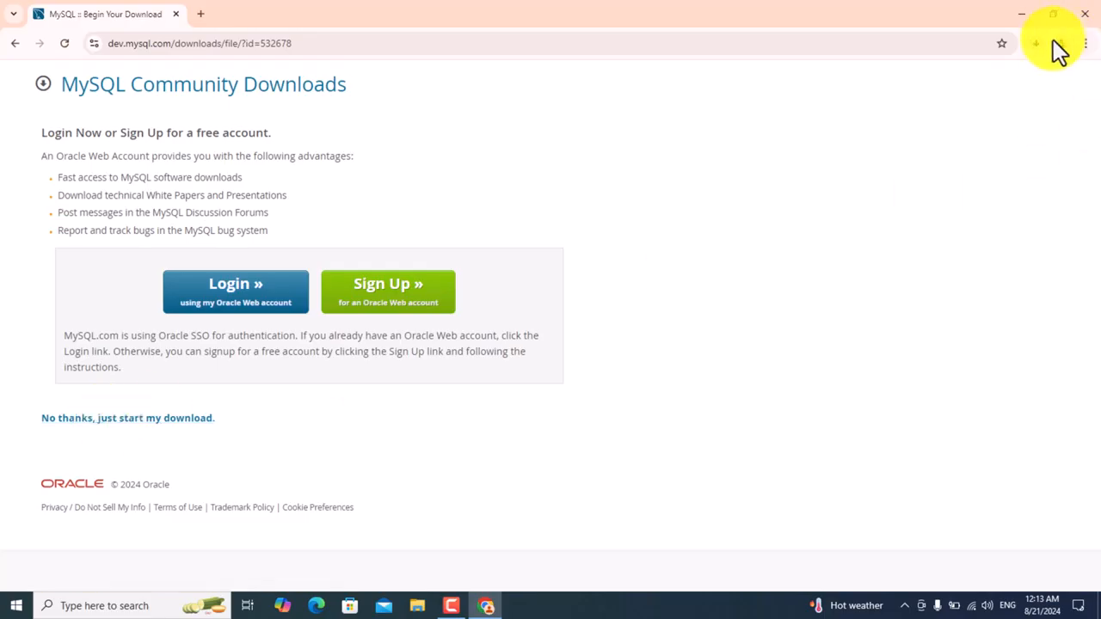
- Open the full download history and show mysql-installer-community-8.0.39.0.msi in its folder
click(1032, 44)
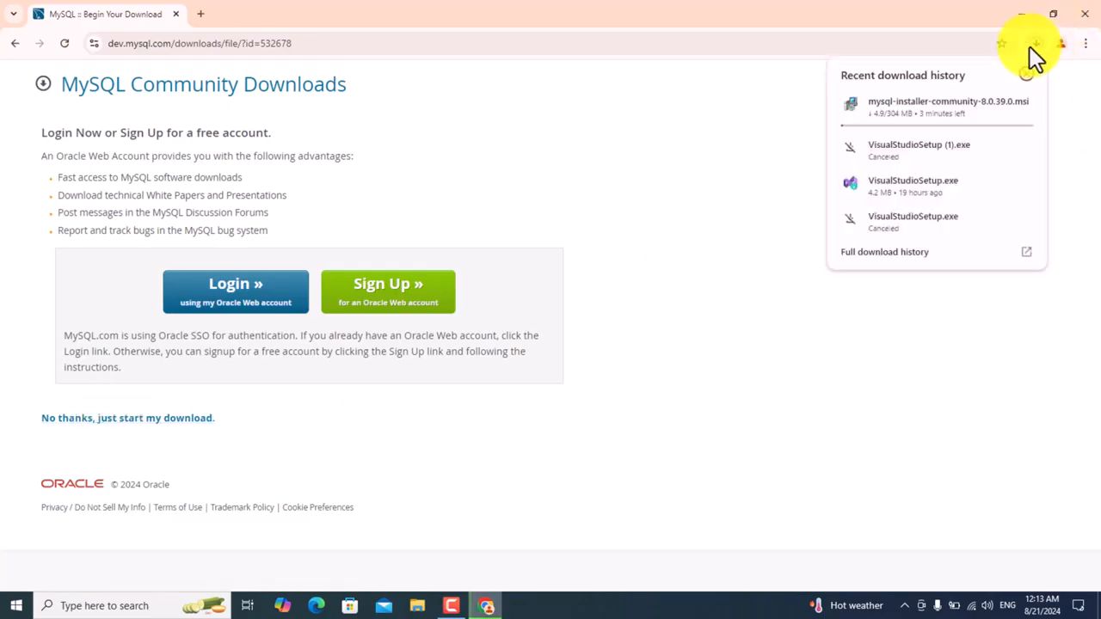
click(1023, 257)
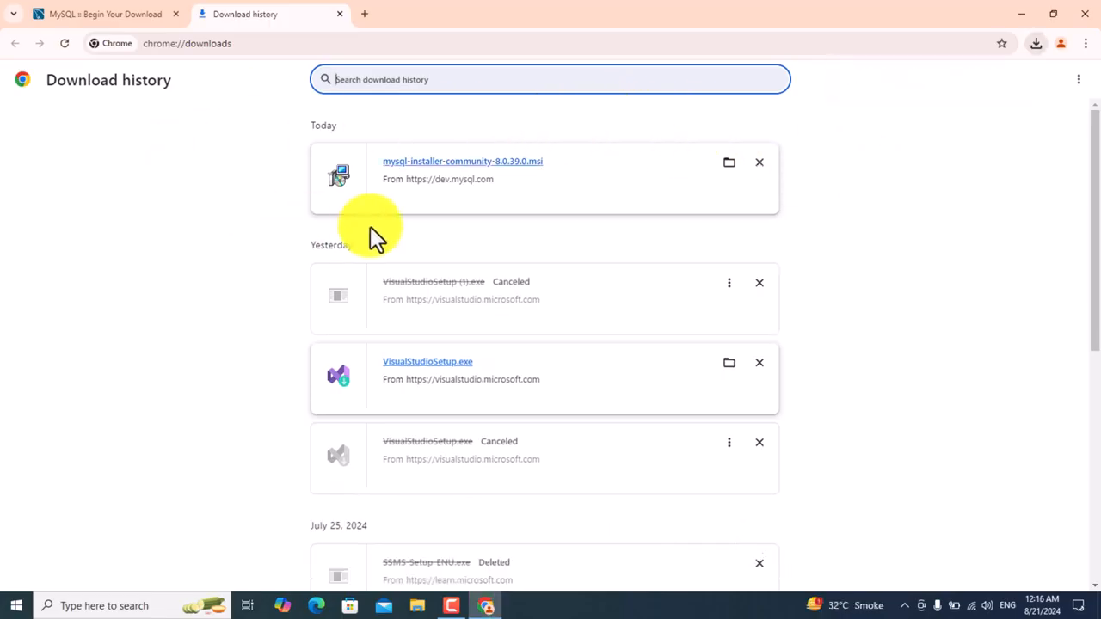
click(730, 167)
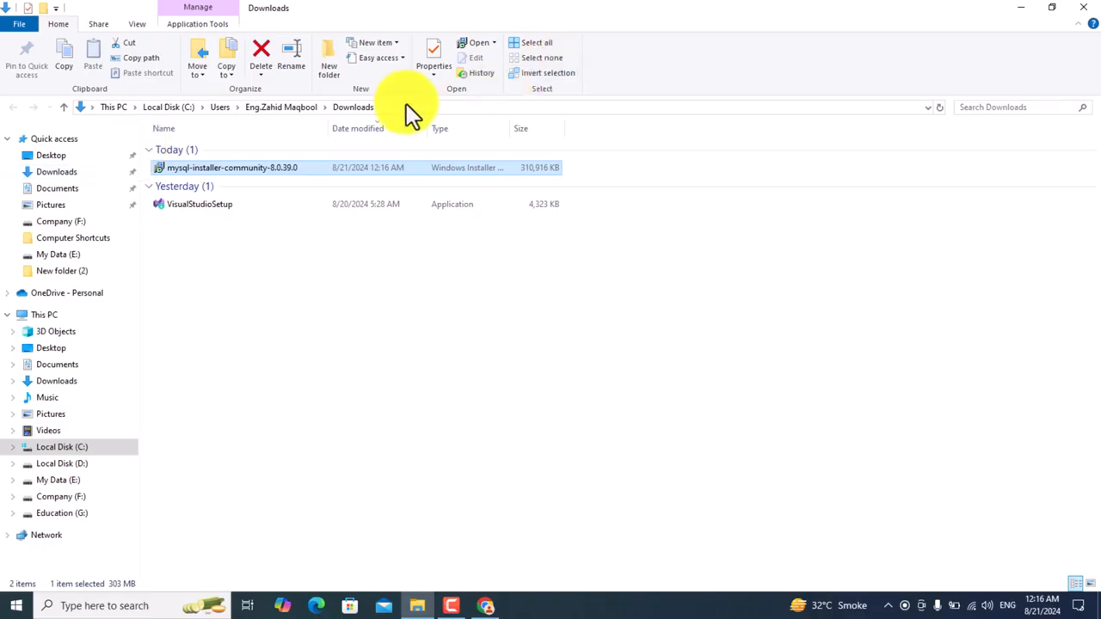
- Launch mysql-installer-community-8.0.39.0 from the Downloads folder and minimize the File Explorer window
click(54, 174)
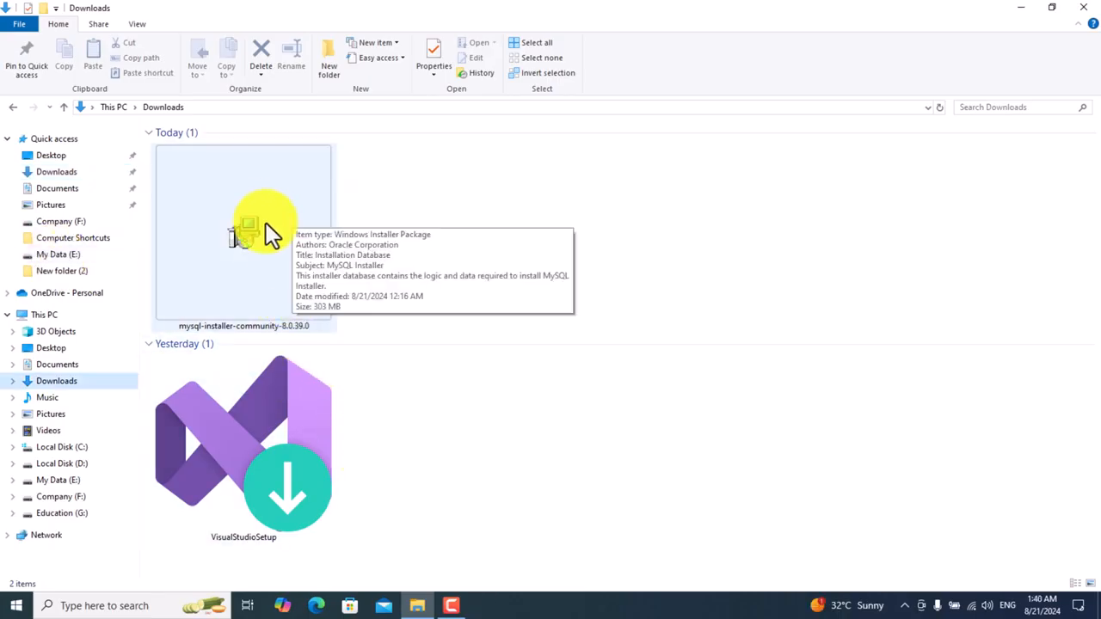
double_click(262, 206)
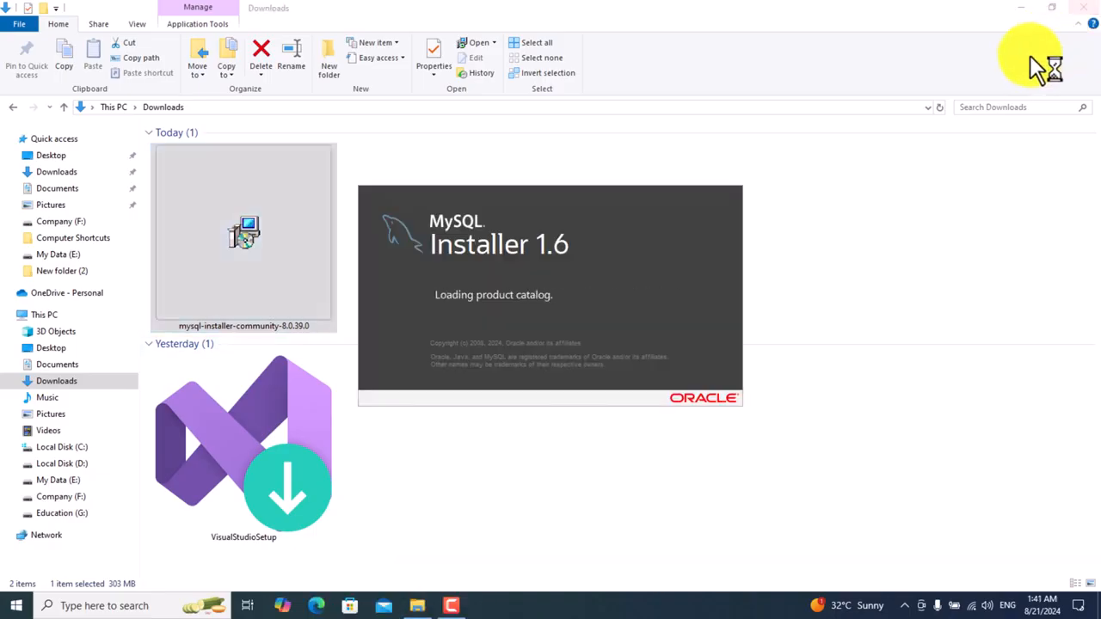
click(1018, 10)
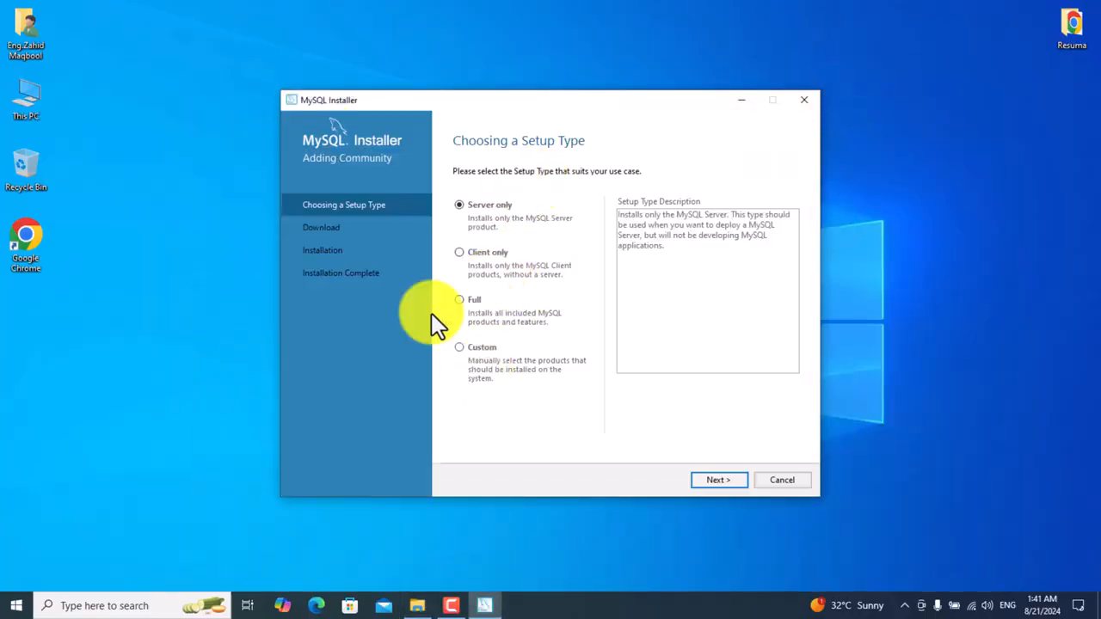
- Choose the Custom setup type and add MySQL Server 8.0.39 - X64 to the products to install
click(471, 350)
click(722, 480)
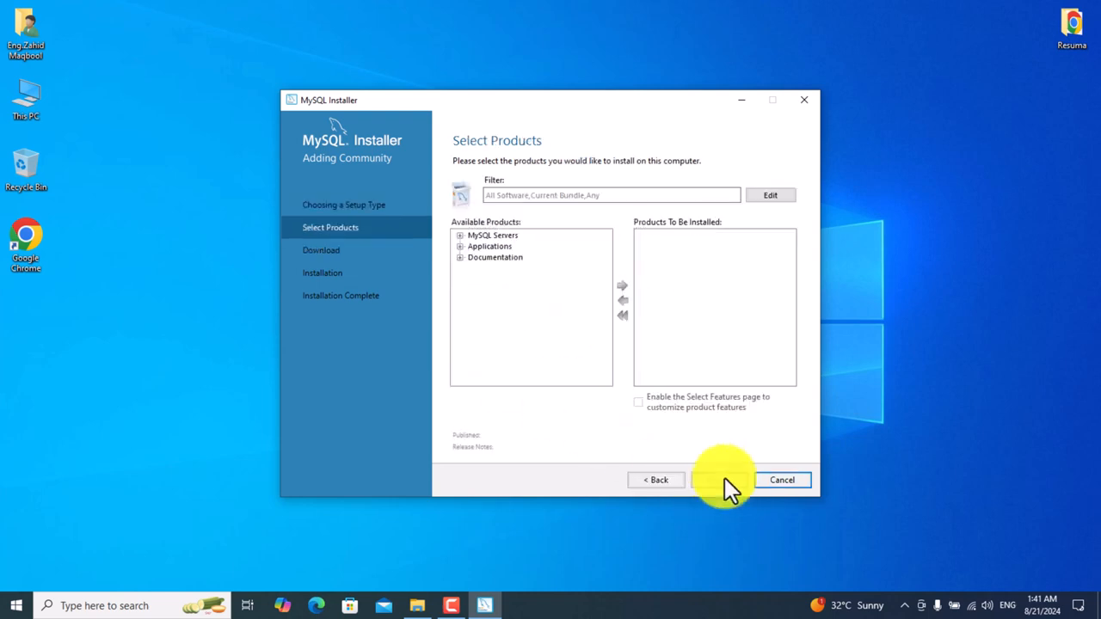
click(462, 239)
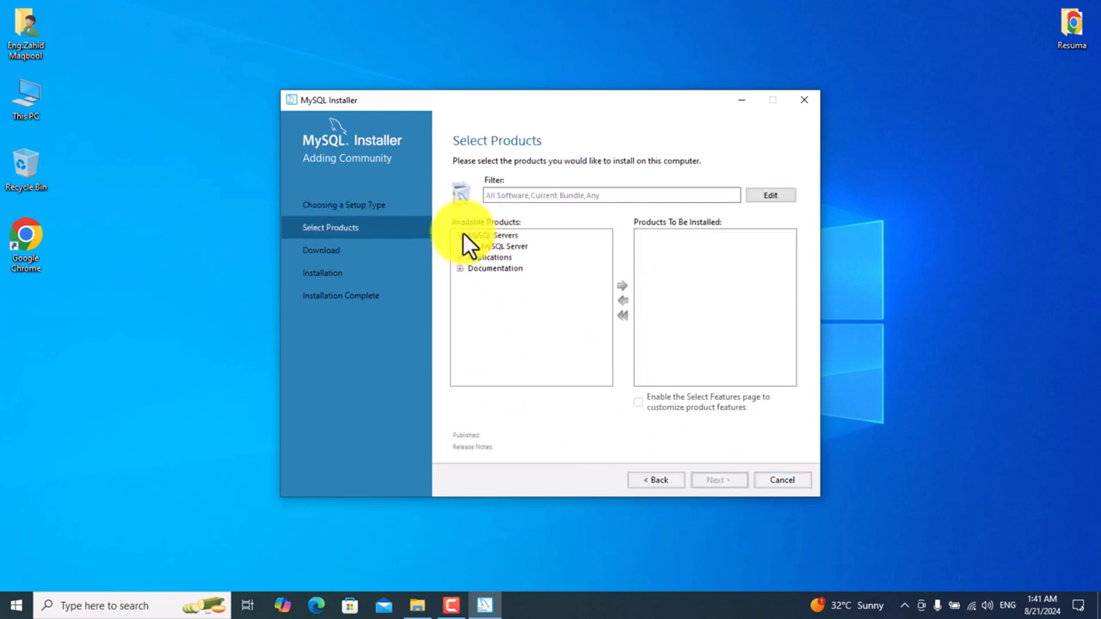
click(491, 248)
click(474, 247)
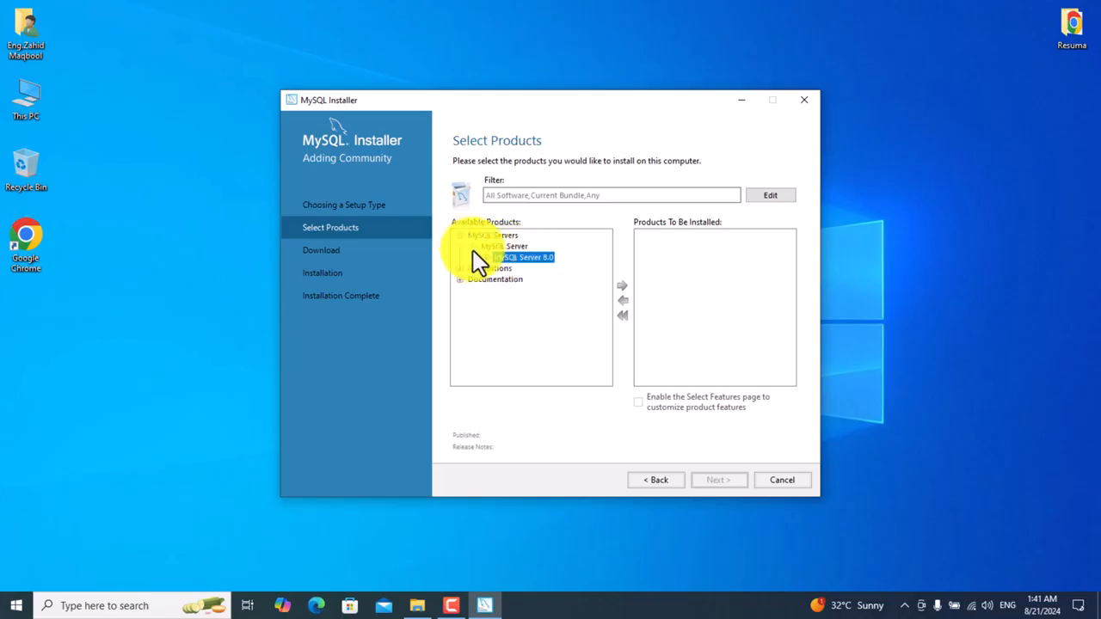
click(486, 257)
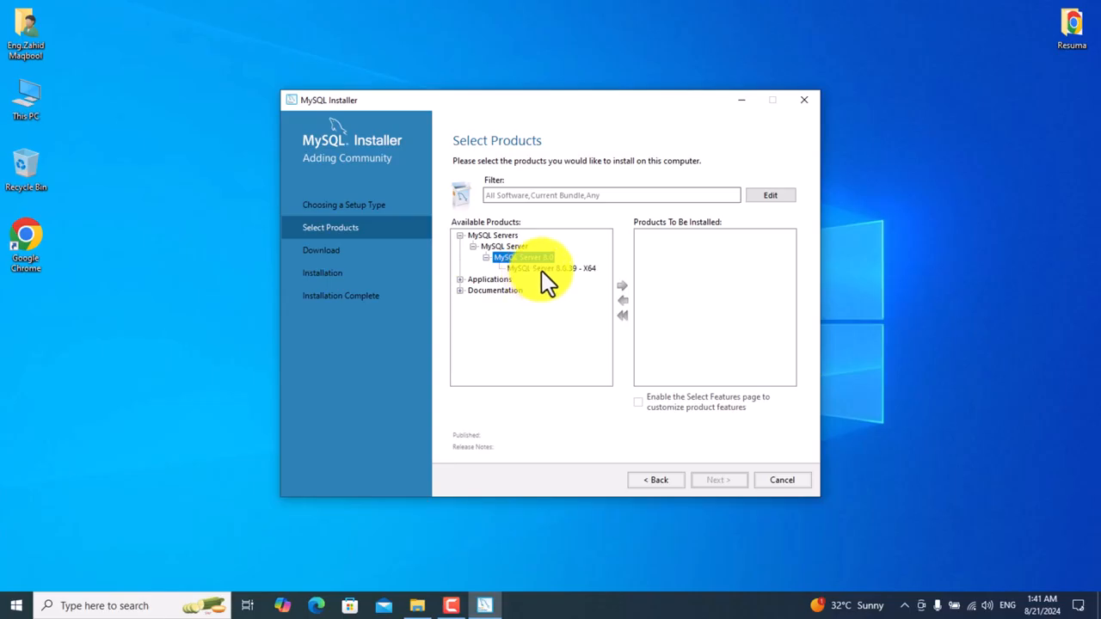
click(542, 269)
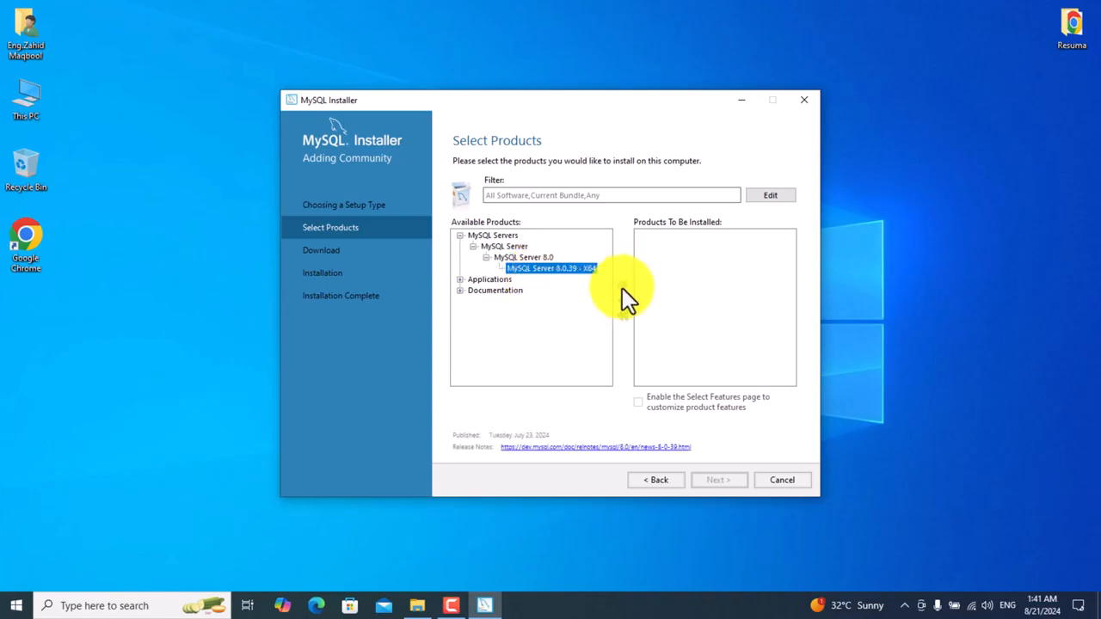
click(622, 285)
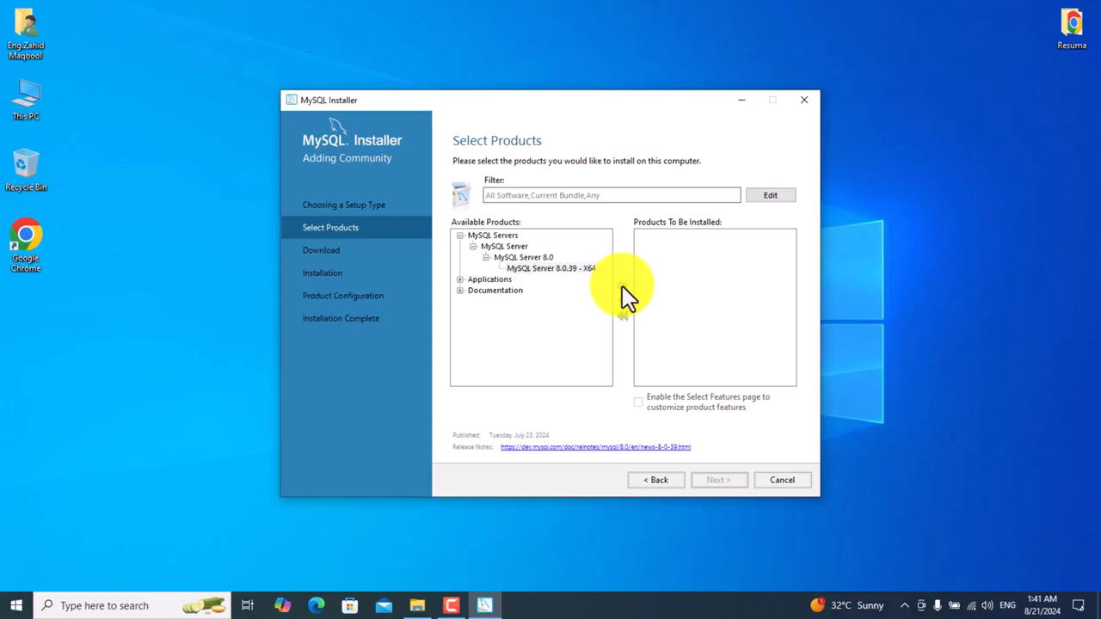
- Add MySQL Workbench 8.0.38 - X64 from Applications to the products to install and select it there
click(462, 280)
click(473, 290)
click(512, 304)
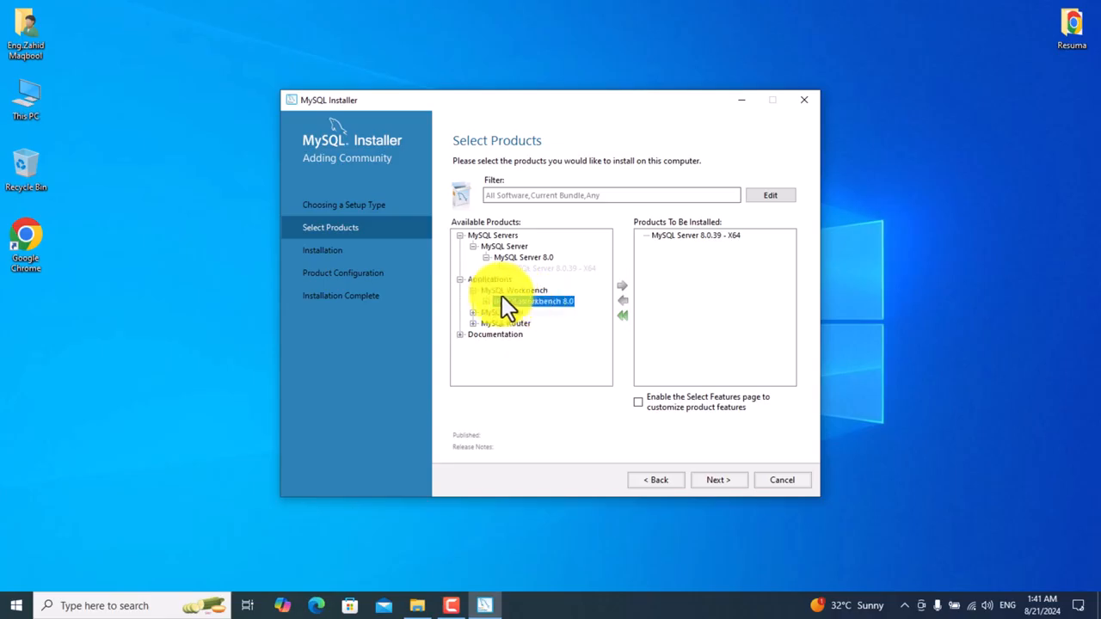
click(487, 302)
click(521, 313)
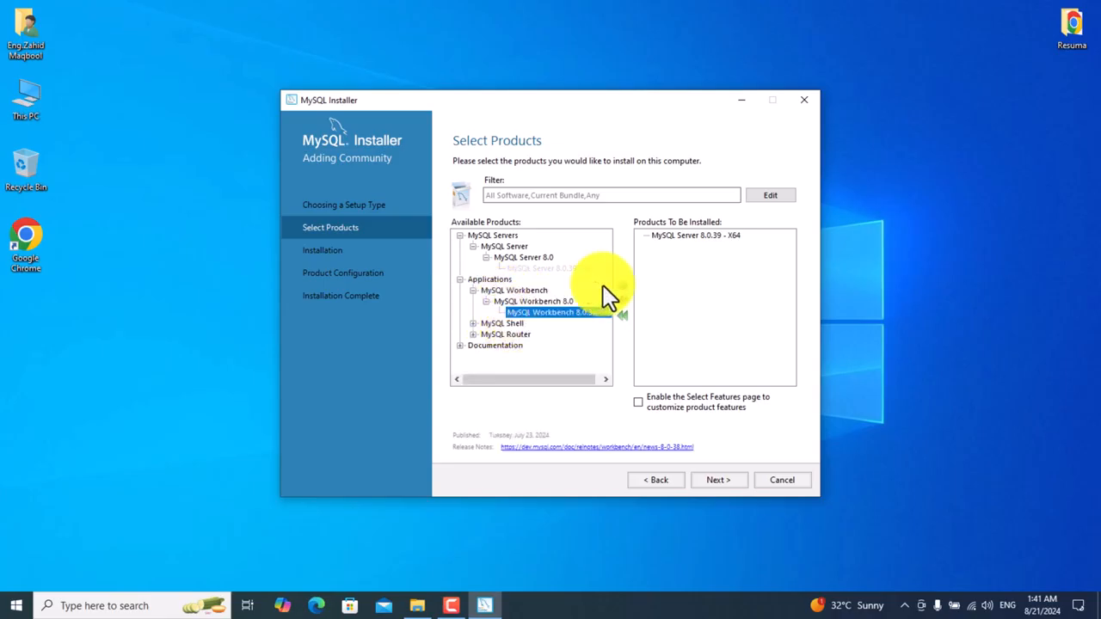
click(620, 286)
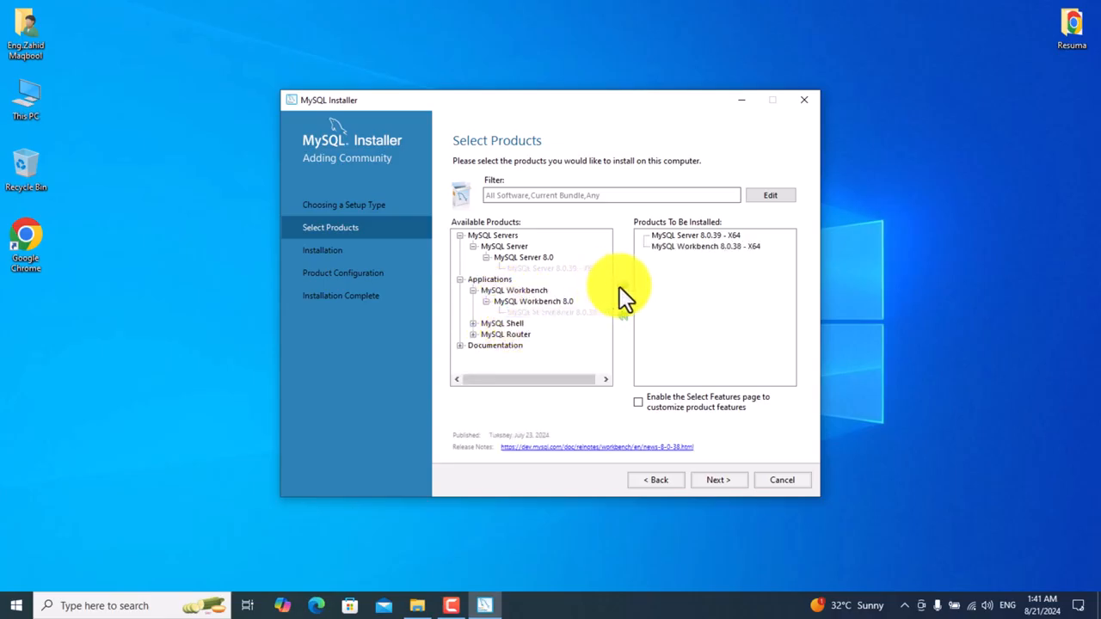
click(672, 249)
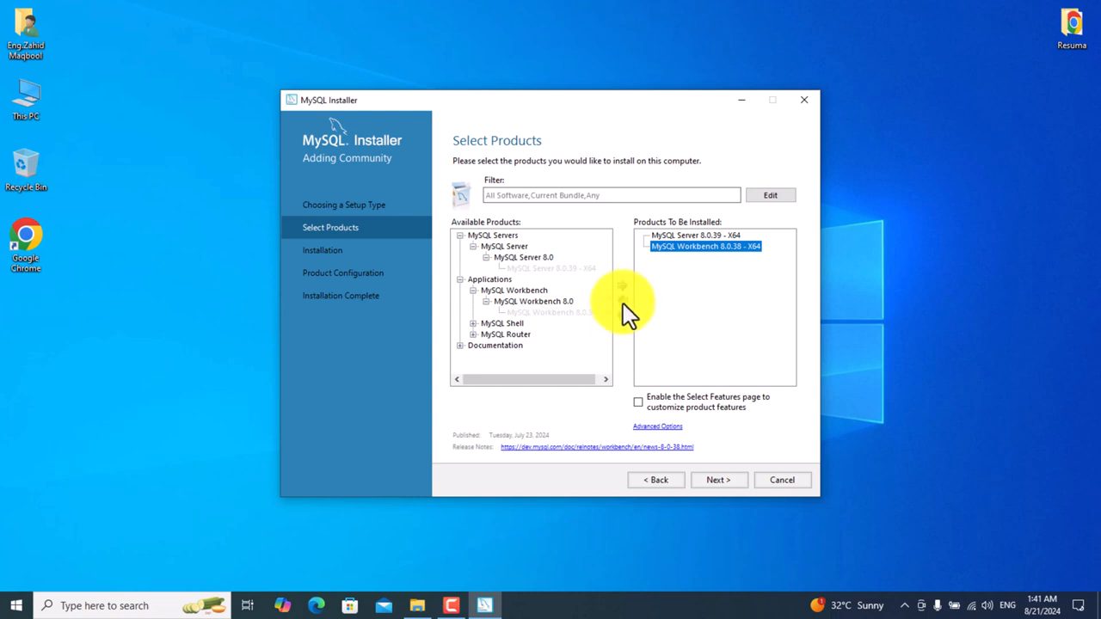
- Look up MySQL Shell 8.0.38 - X64 without adding it, and continue with the chosen products
click(472, 323)
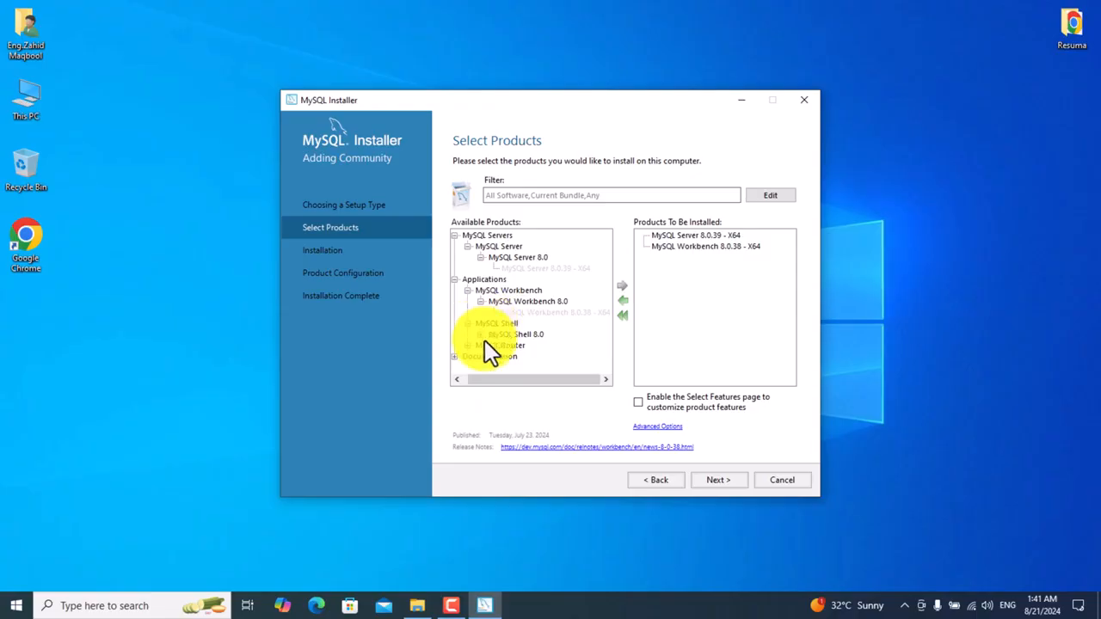
click(482, 333)
click(516, 347)
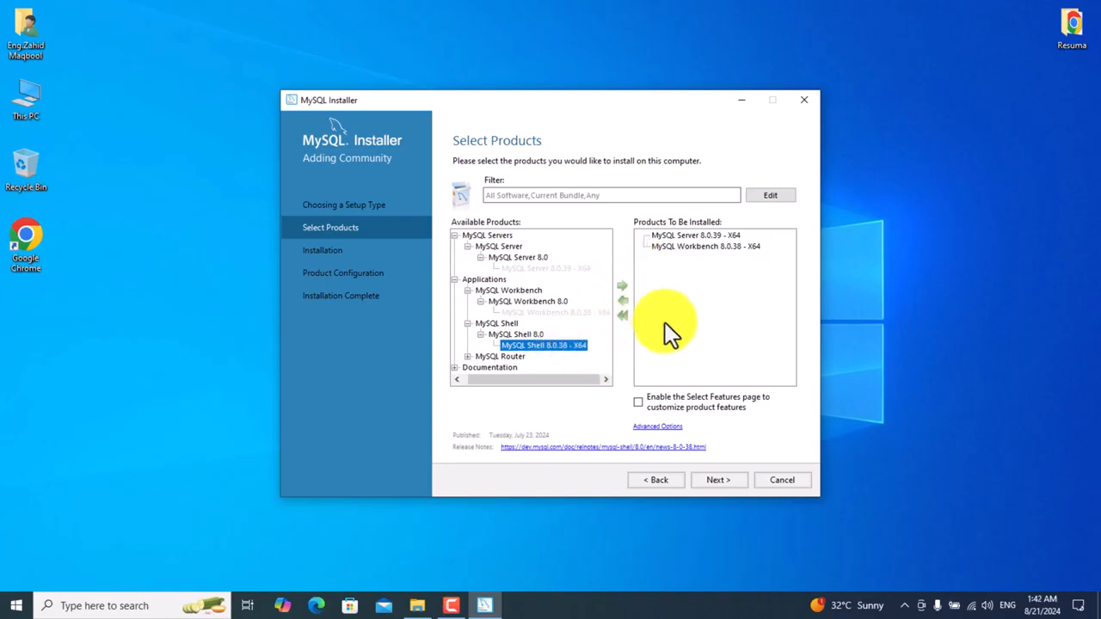
click(713, 479)
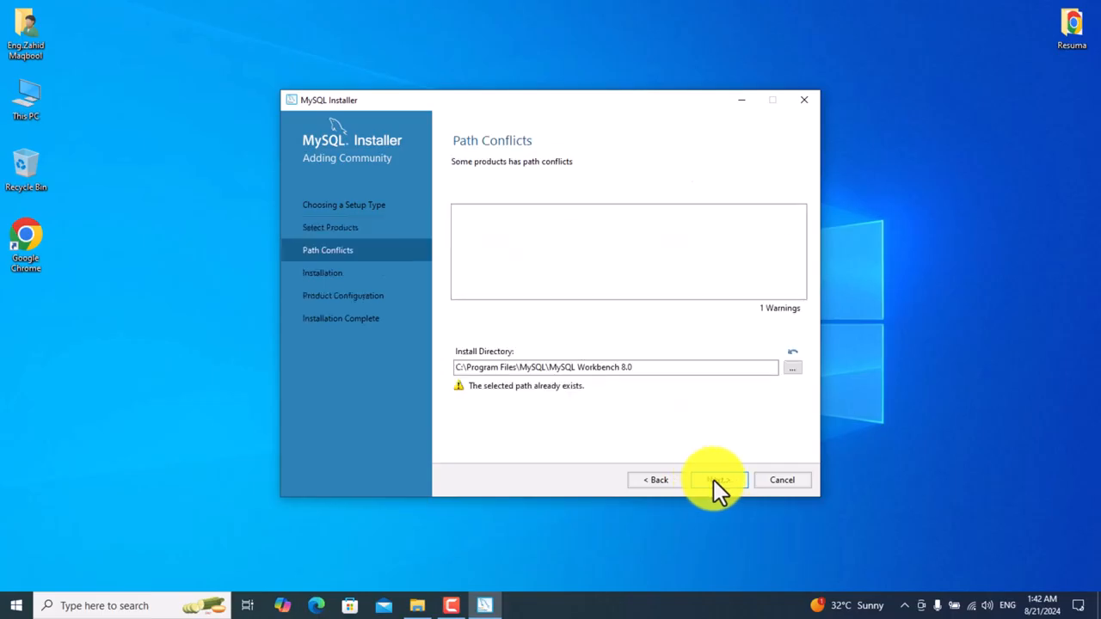
click(728, 479)
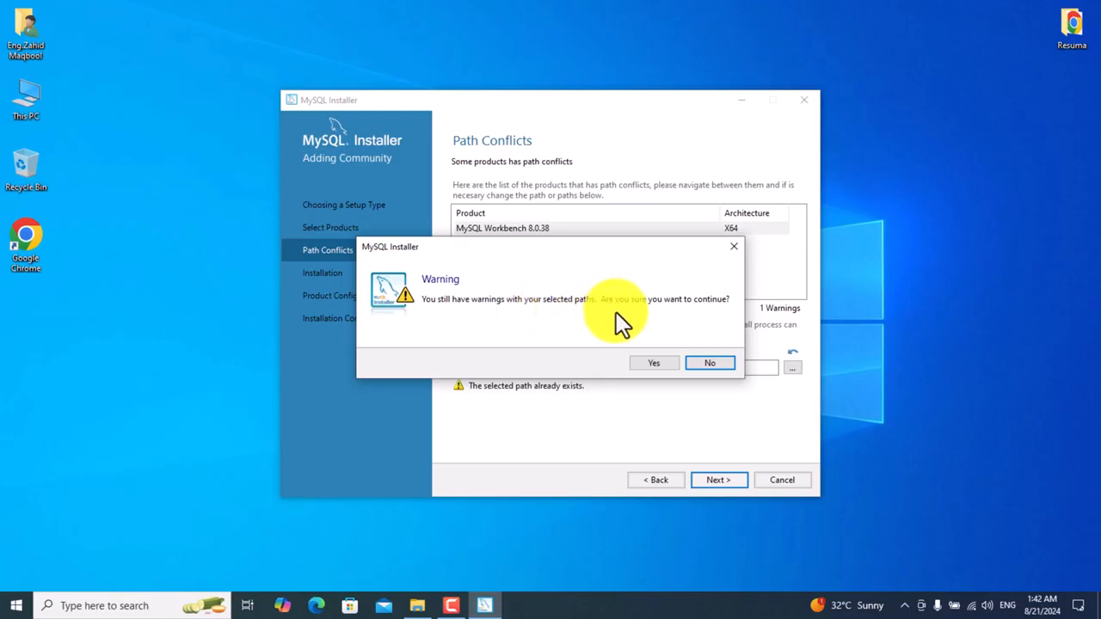
click(713, 363)
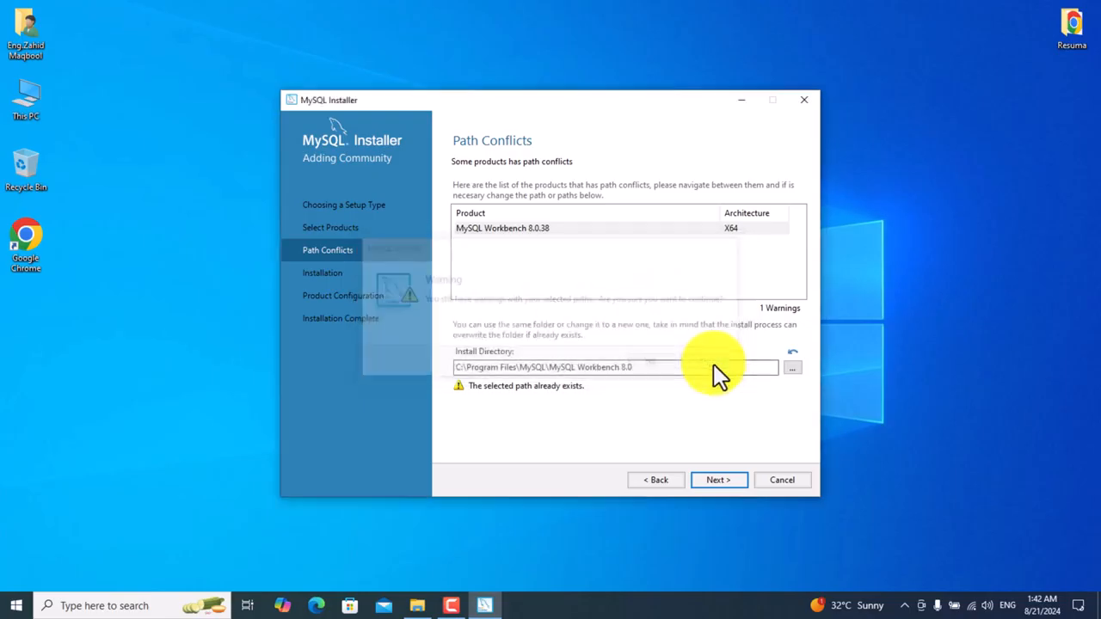
click(796, 368)
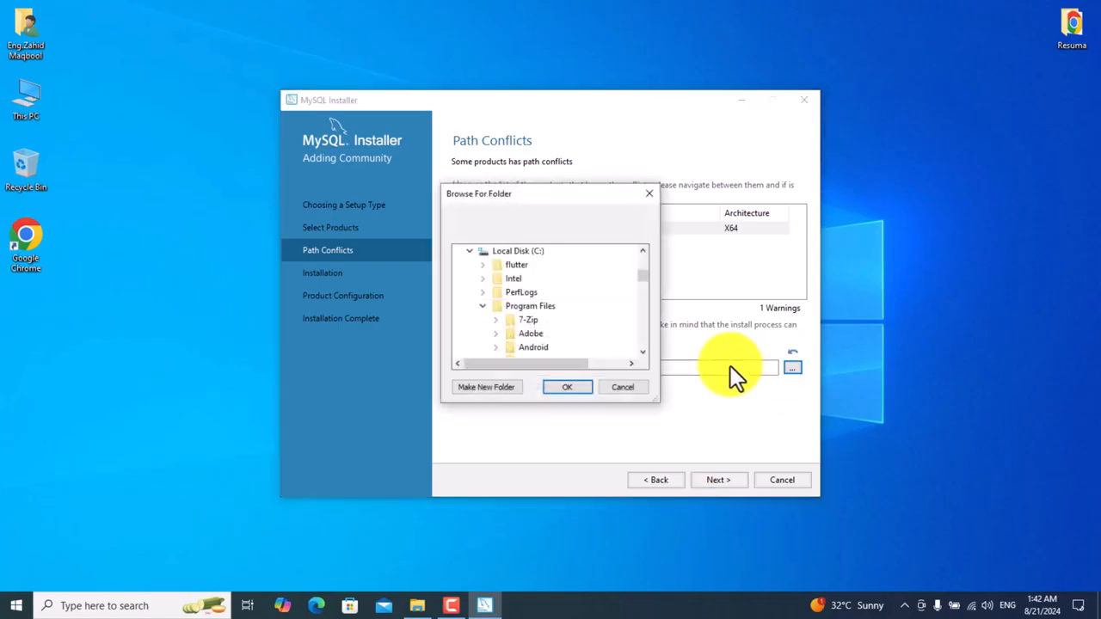
scroll(523, 326, down, 15)
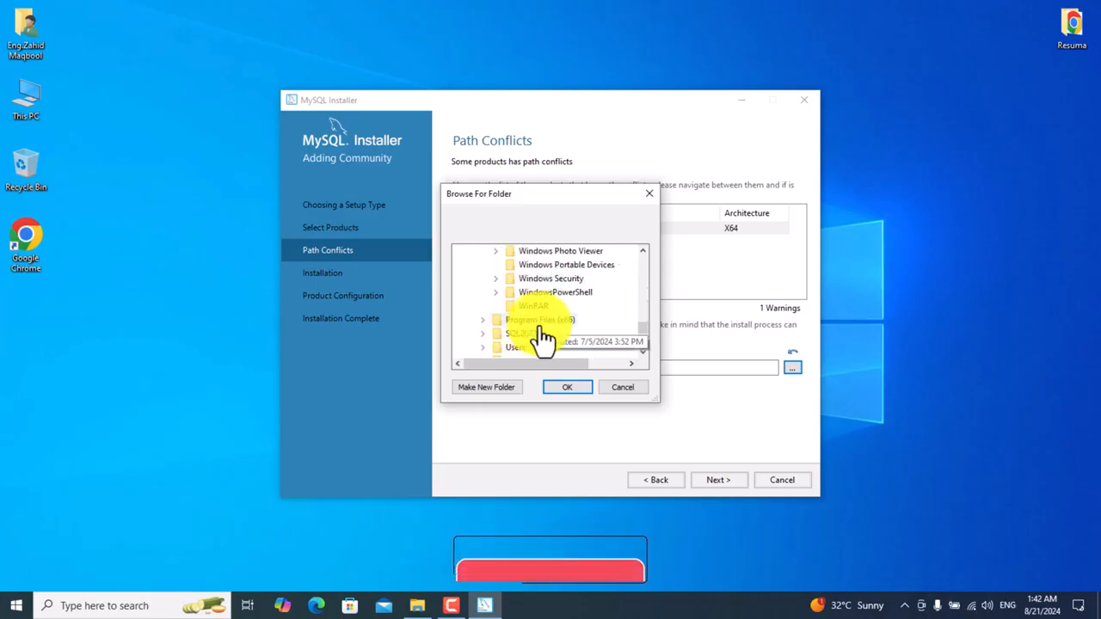
click(650, 194)
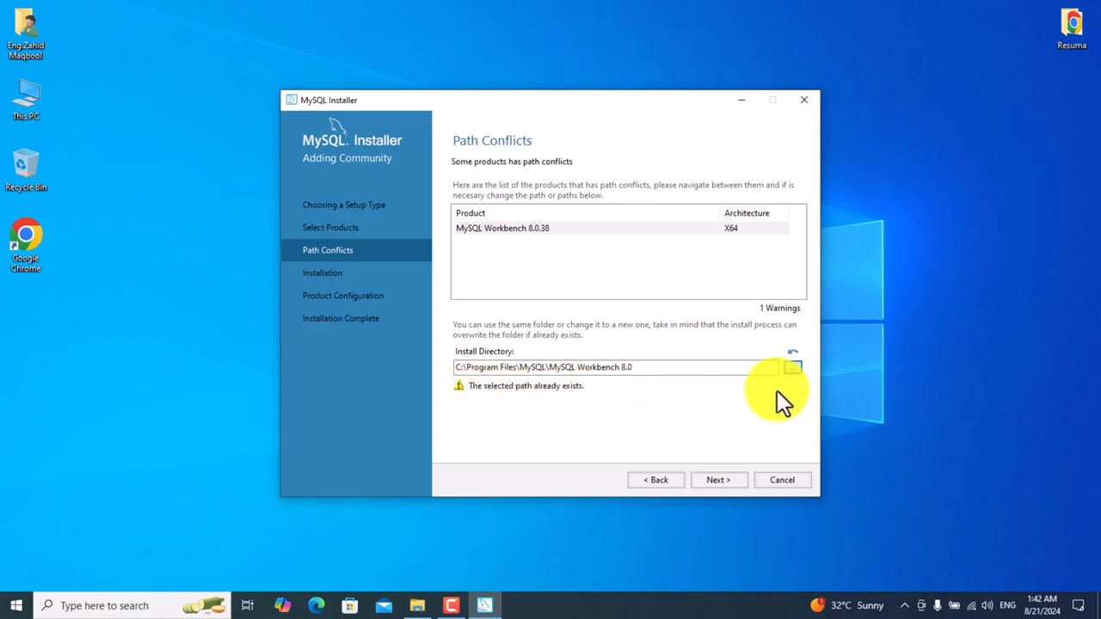
- Keep C:\Program Files\MySQL\MySQL Workbench 8.0 as the install directory, continue despite the path warning, and install both products
click(792, 368)
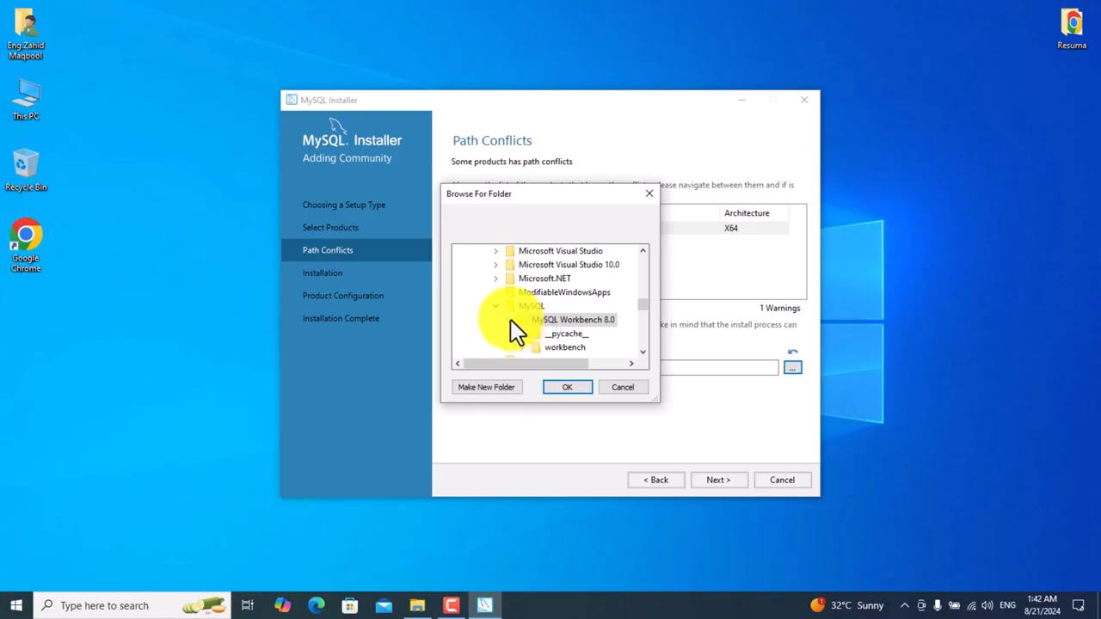
click(565, 386)
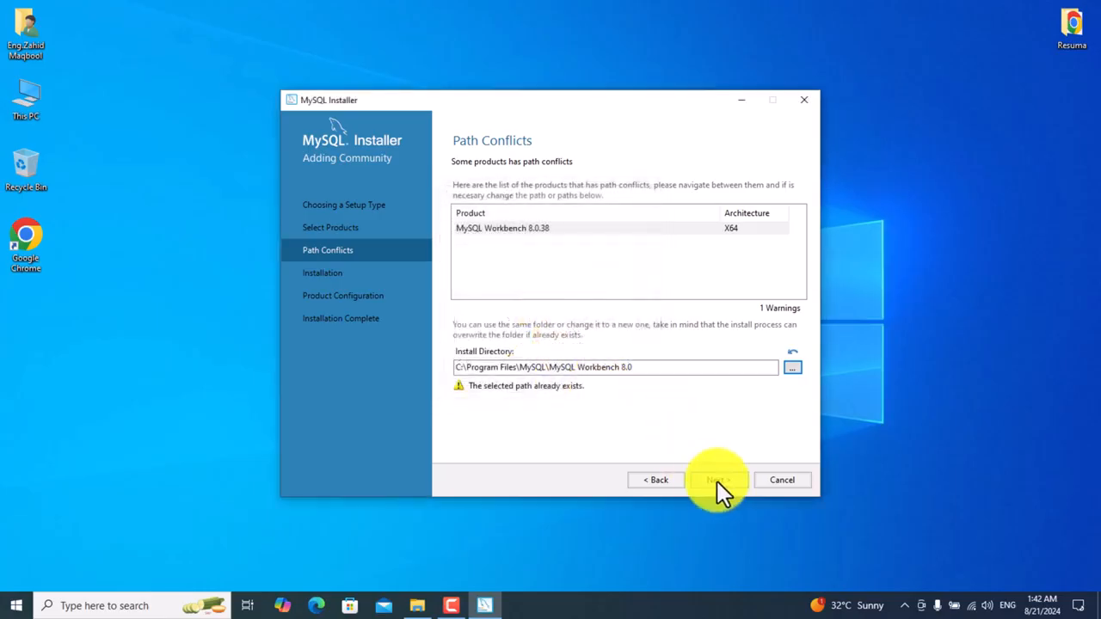
click(717, 480)
click(647, 364)
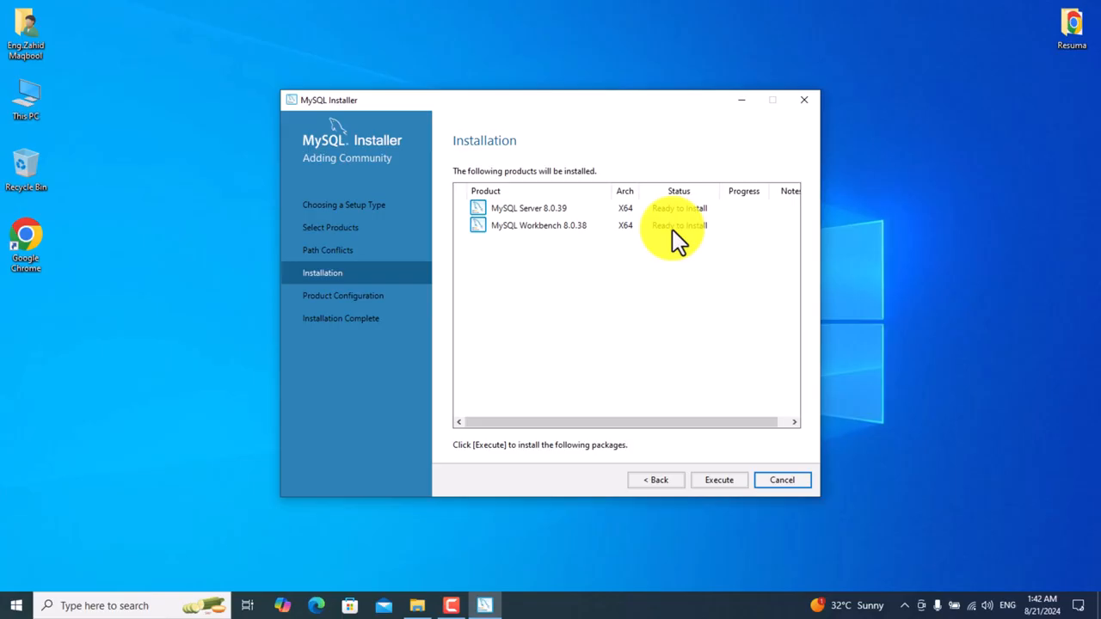
click(718, 483)
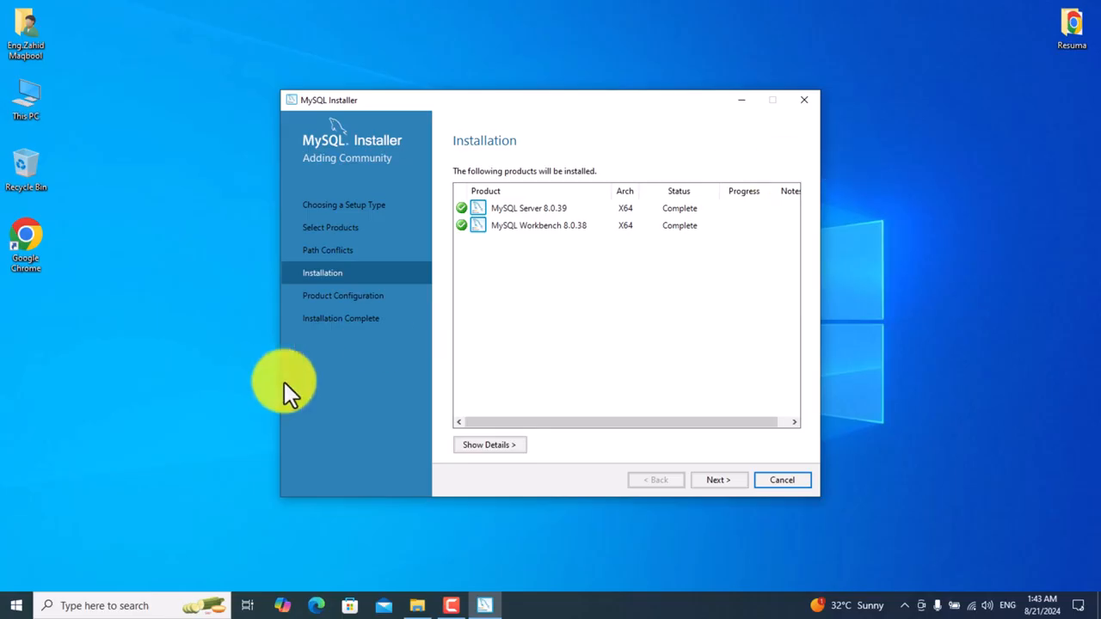
- Start configuring MySQL Server 8.0.39, keeping Development Computer, TCP/IP port 3306 and strong password encryption for authentication
click(731, 478)
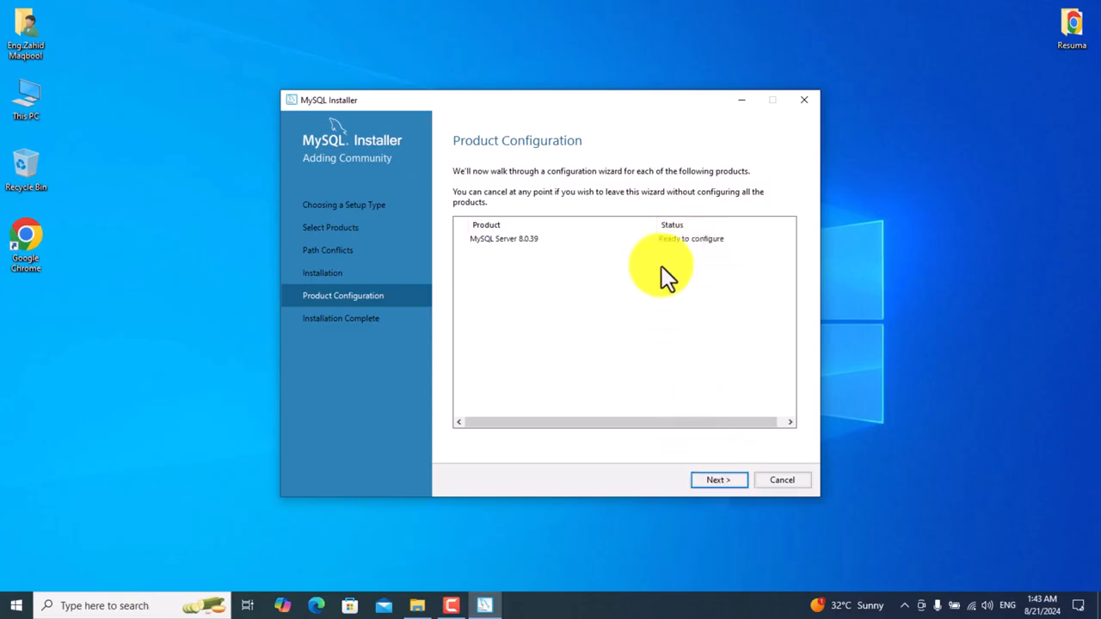
click(732, 483)
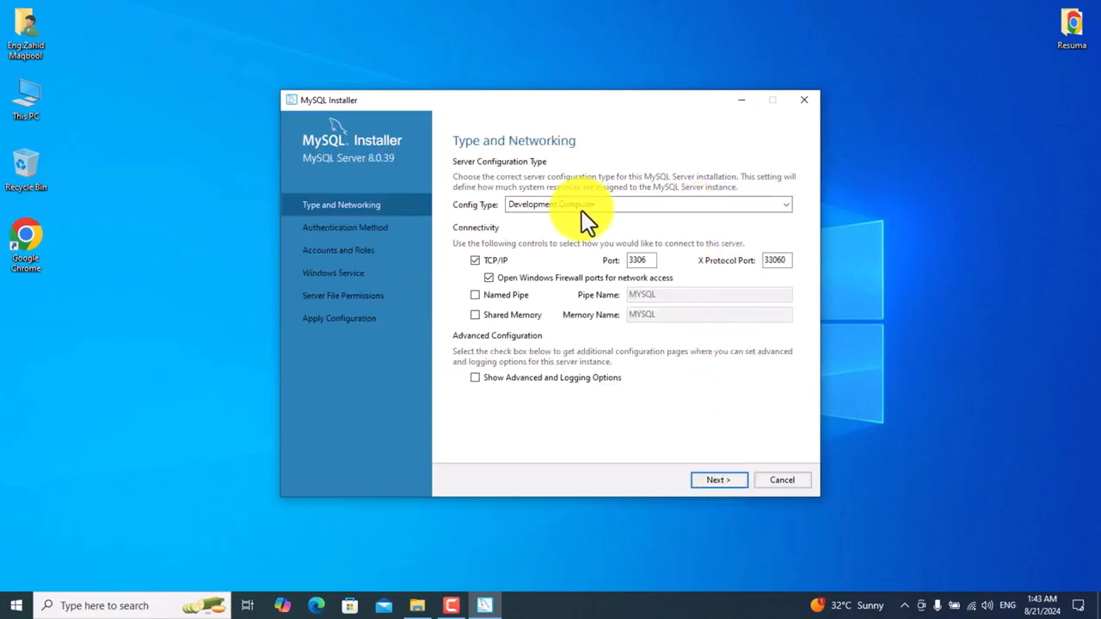
click(712, 478)
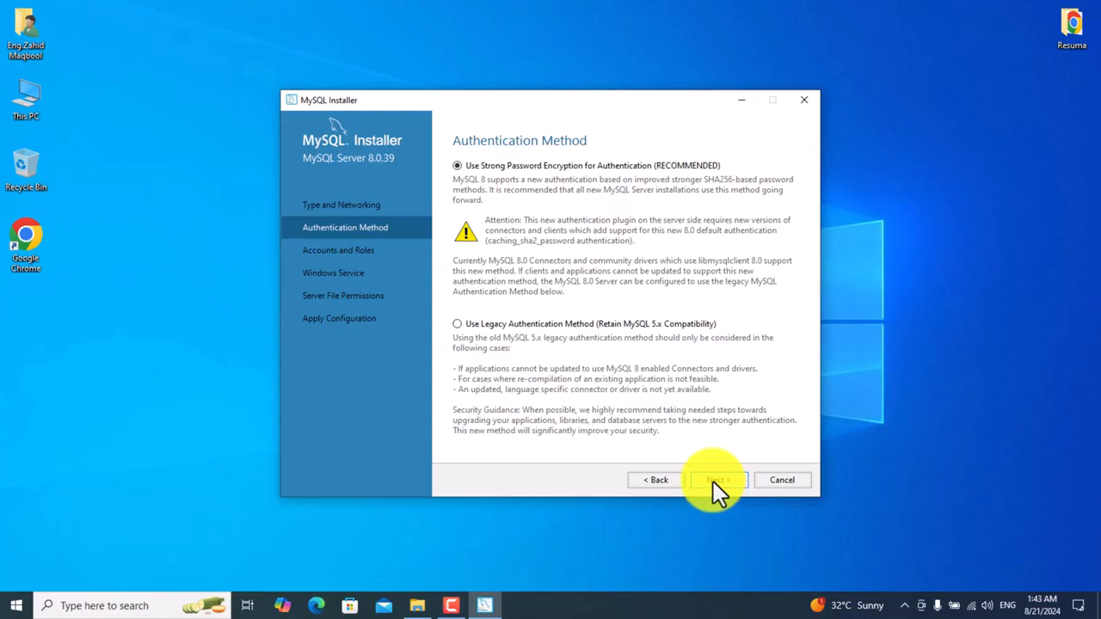
click(713, 482)
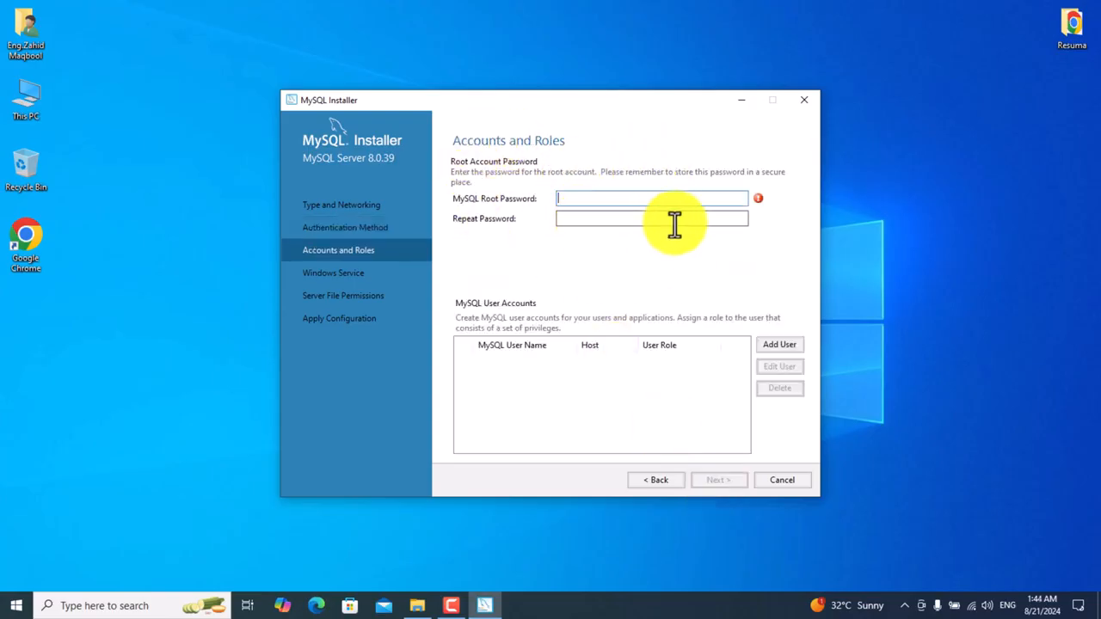
- Enter and repeat the MySQL root password, and continue to the Windows service settings
text(**)
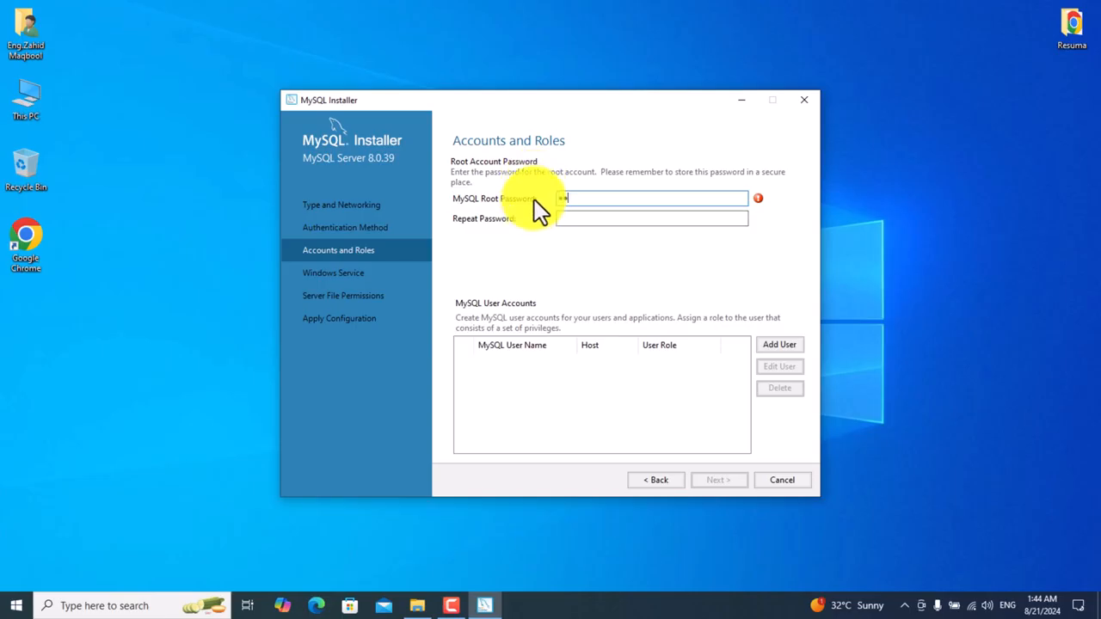
text(**)
click(578, 221)
text(****)
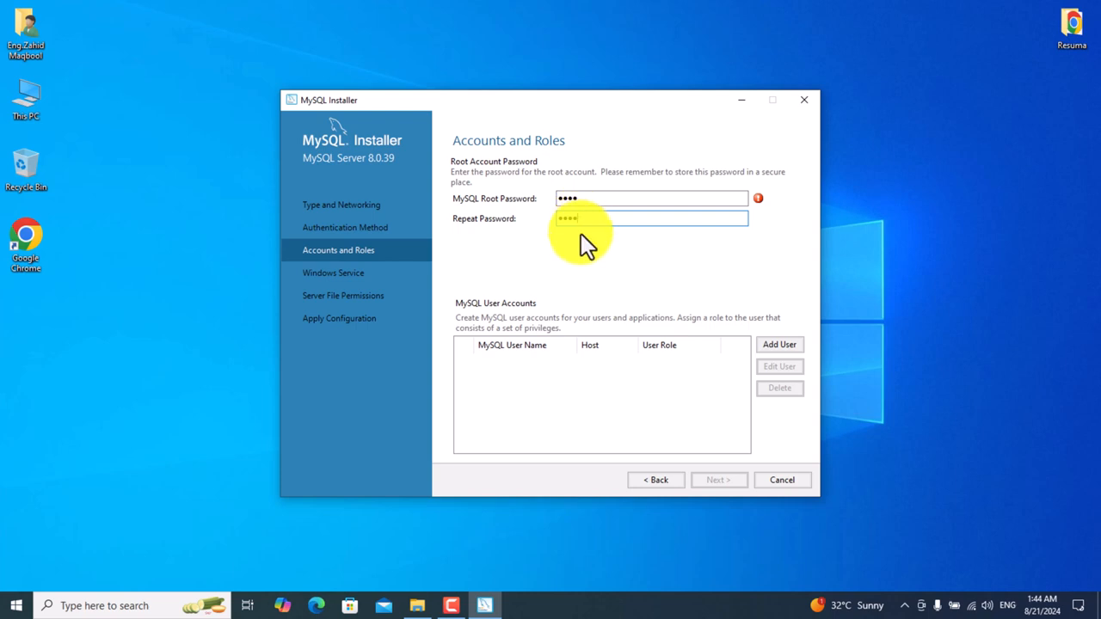
click(726, 479)
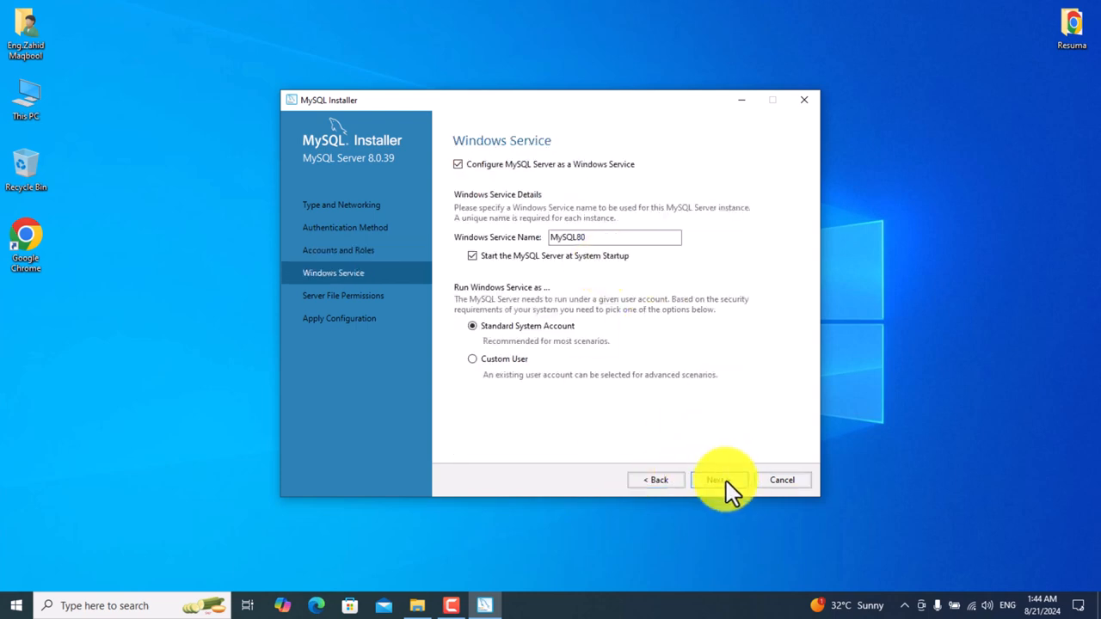
- Accept the MySQL80 Windows service and default server file permissions, and apply the server configuration through to its finish
click(726, 481)
click(727, 481)
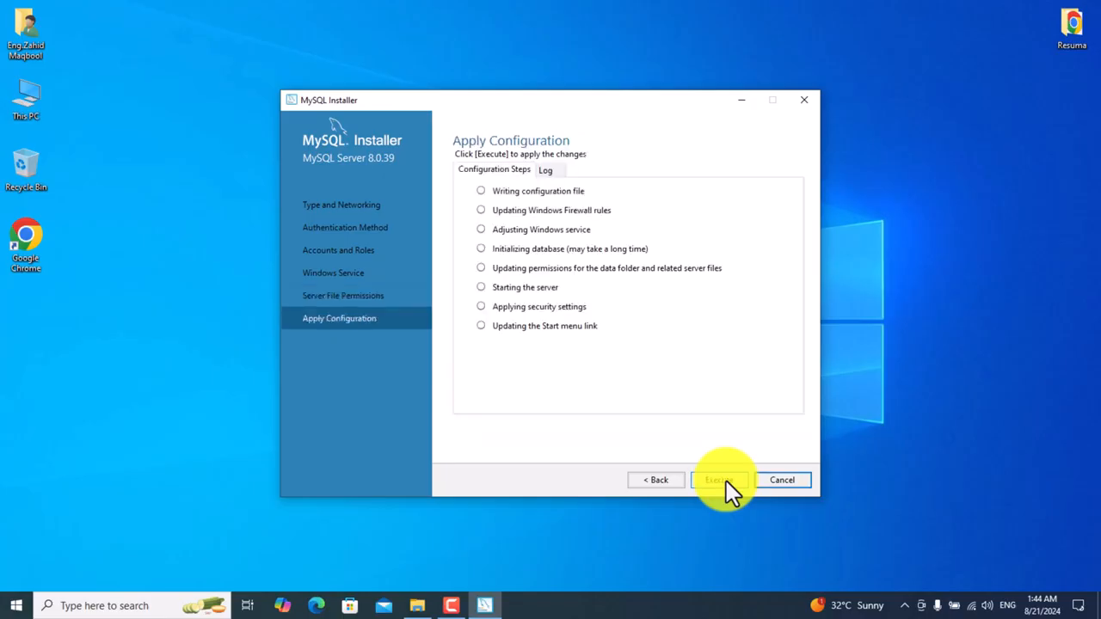
click(726, 481)
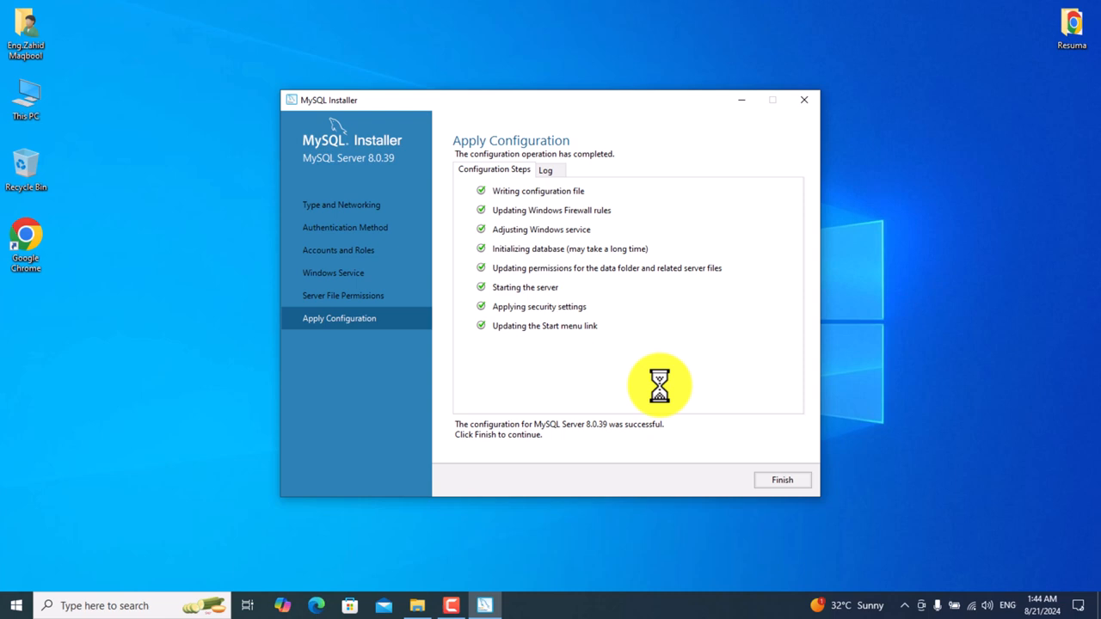
click(783, 480)
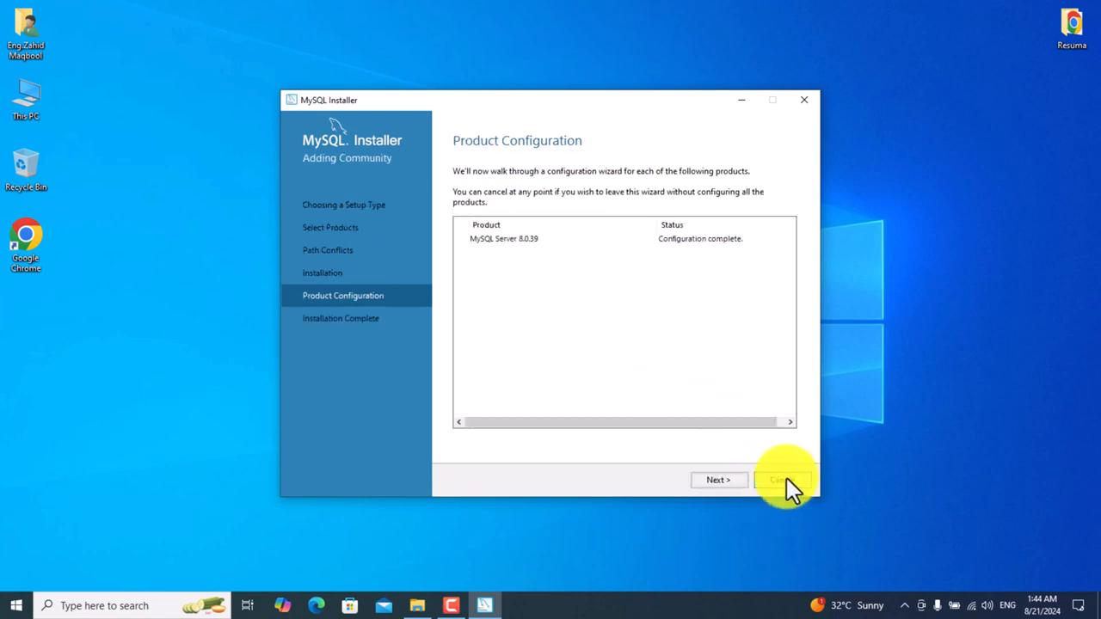
- Finish the installation with MySQL Workbench set to start after setup, and maximize the Workbench window
click(721, 481)
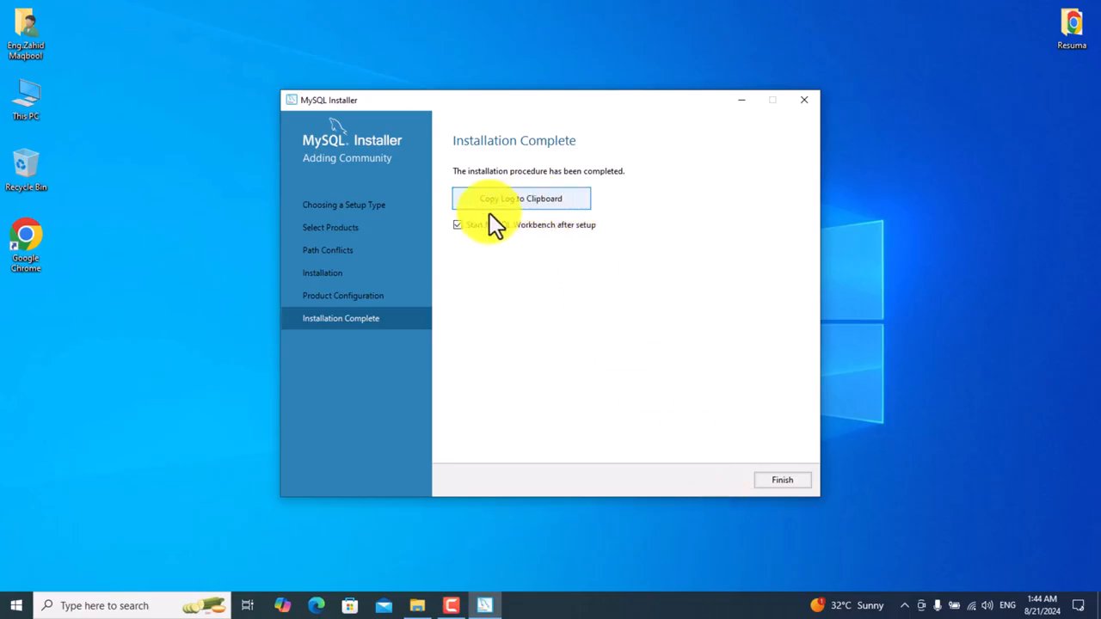
click(777, 478)
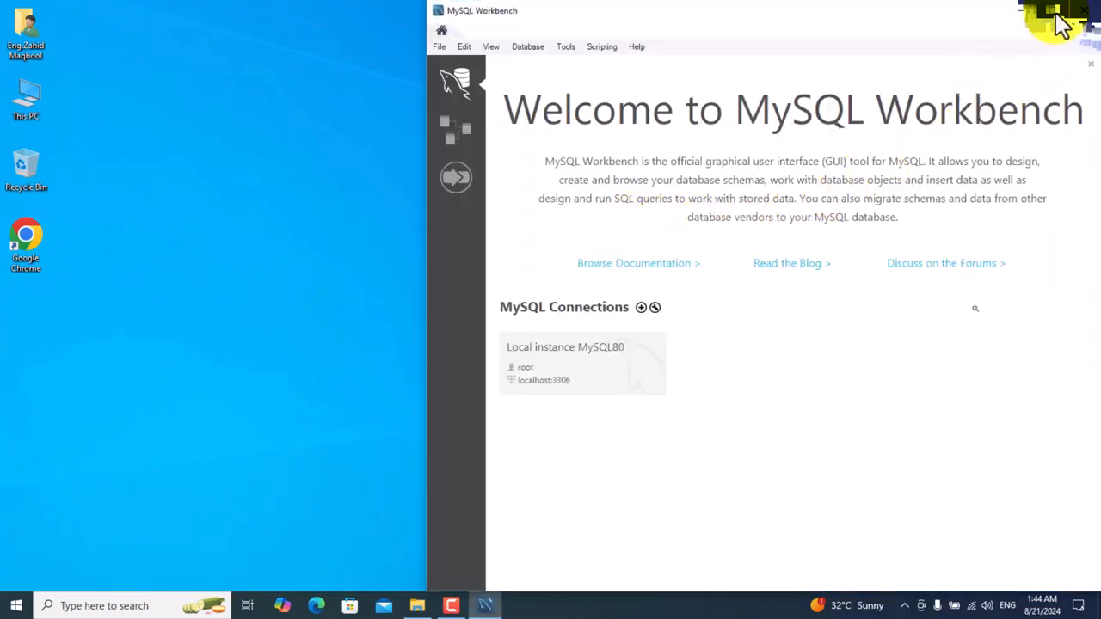
click(1055, 12)
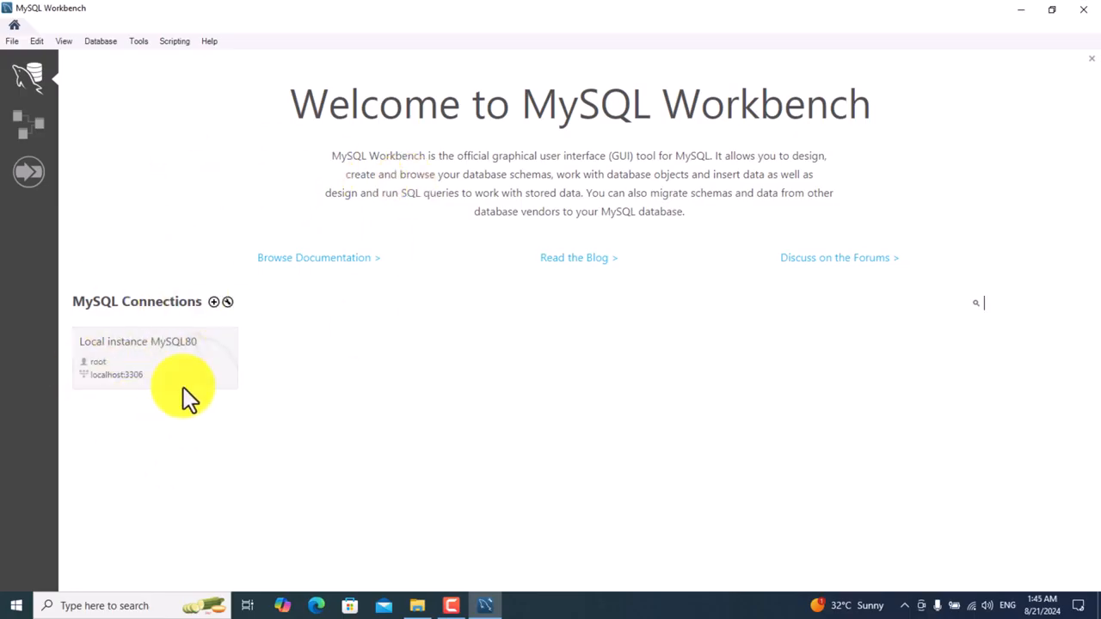
- Connect to Local instance MySQL80 by entering the root password, and close MySQL Workbench once the connection opens
click(138, 368)
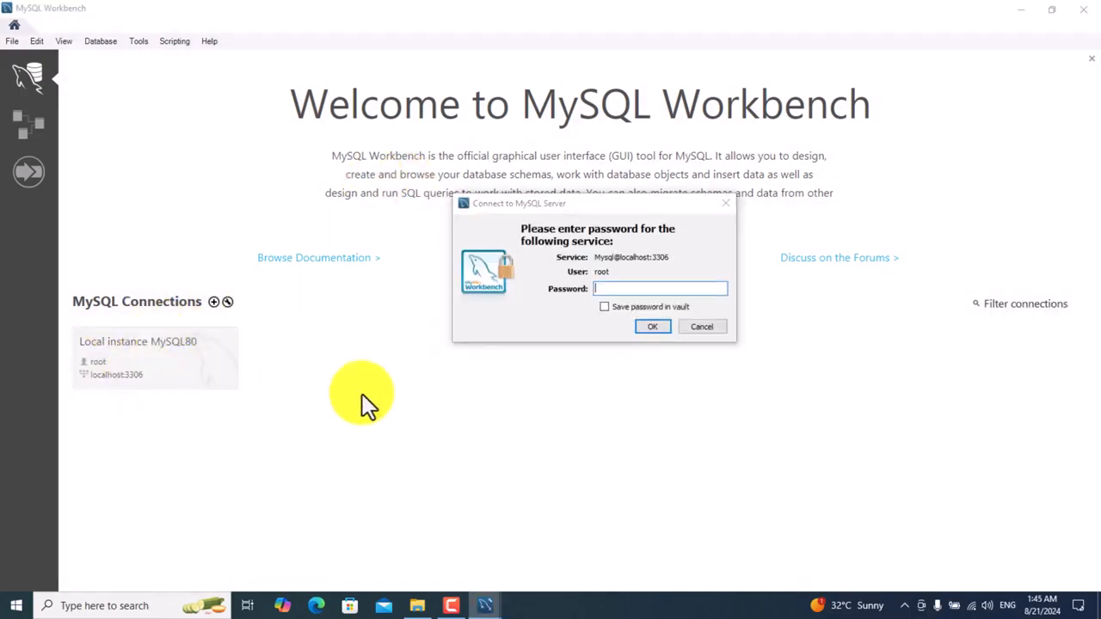
text(****)
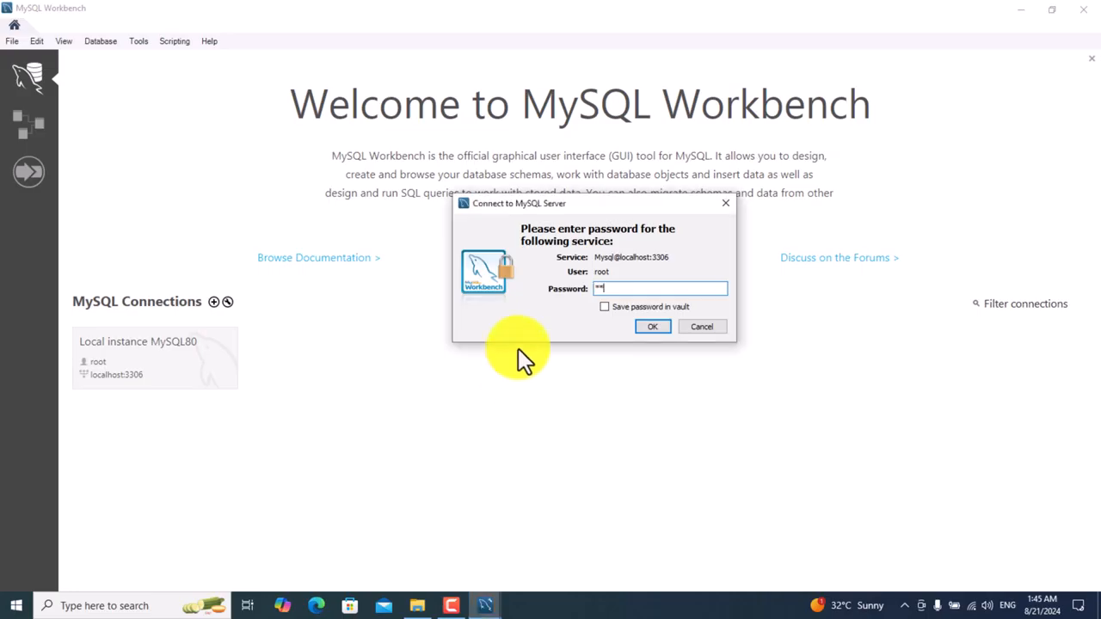
click(647, 328)
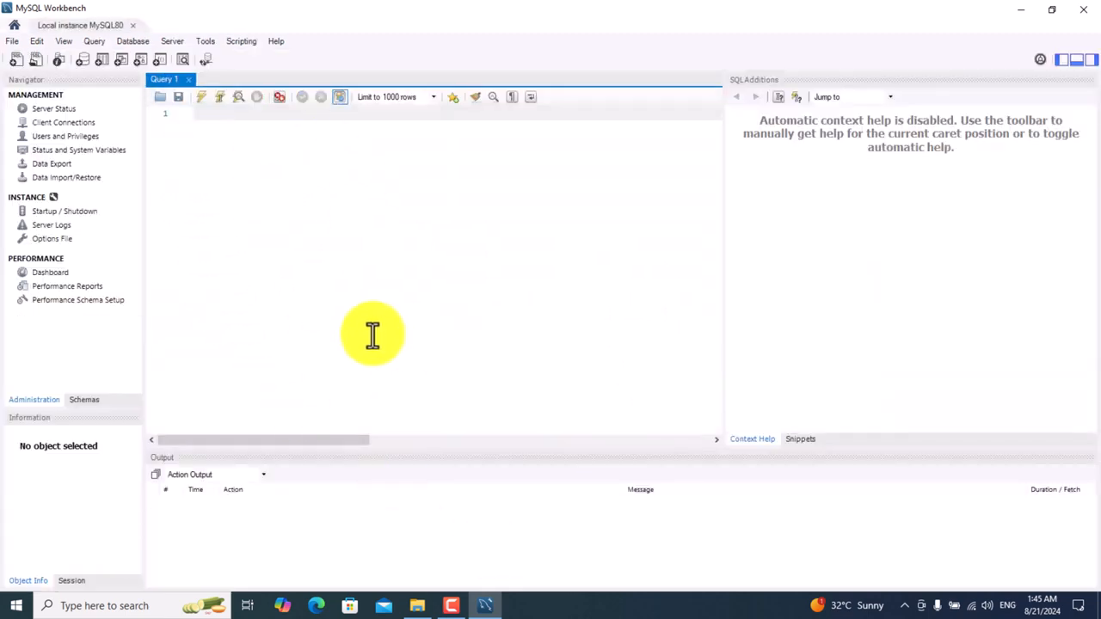
click(1083, 14)
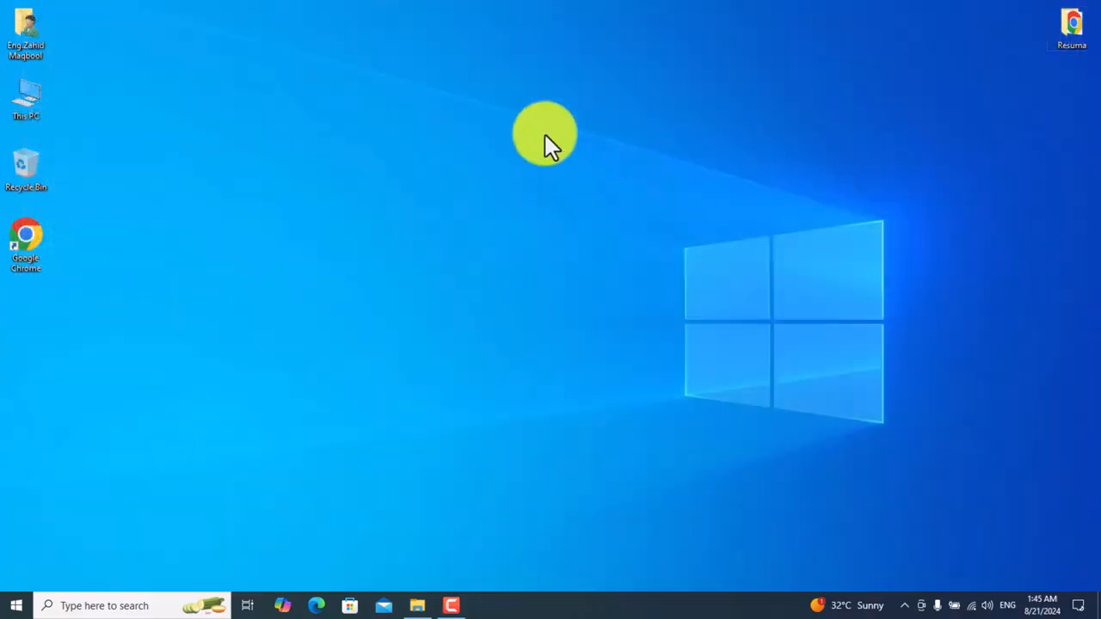
right_click(546, 136)
click(575, 176)
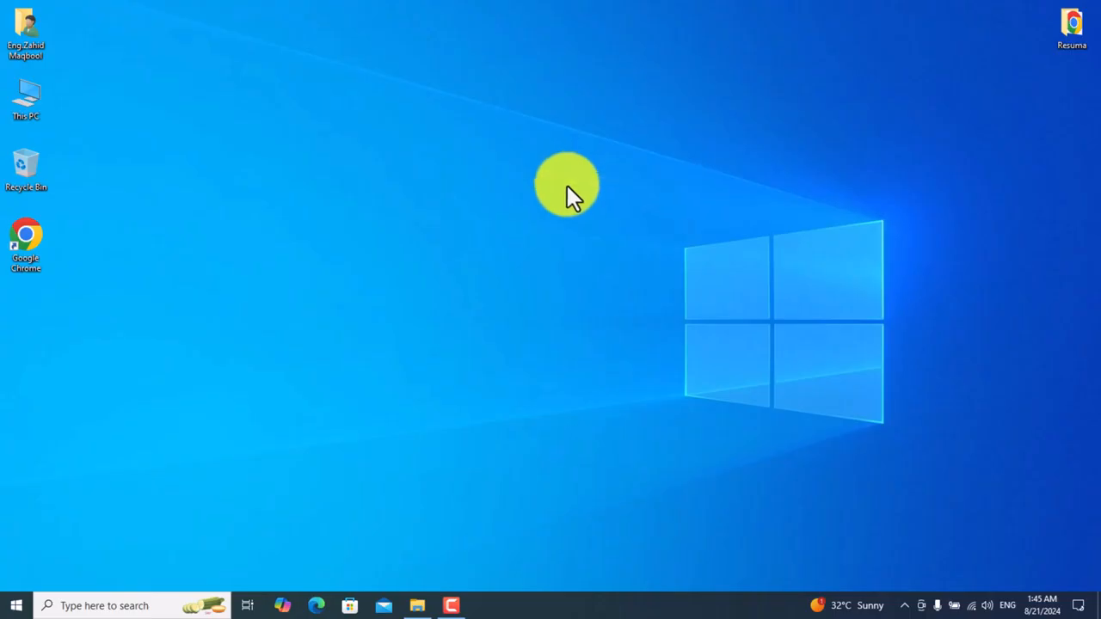
- Switch to Google Chrome in a maximized window and search for "sql server management studio" to reach Microsoft's SSMS download page
double_click(28, 249)
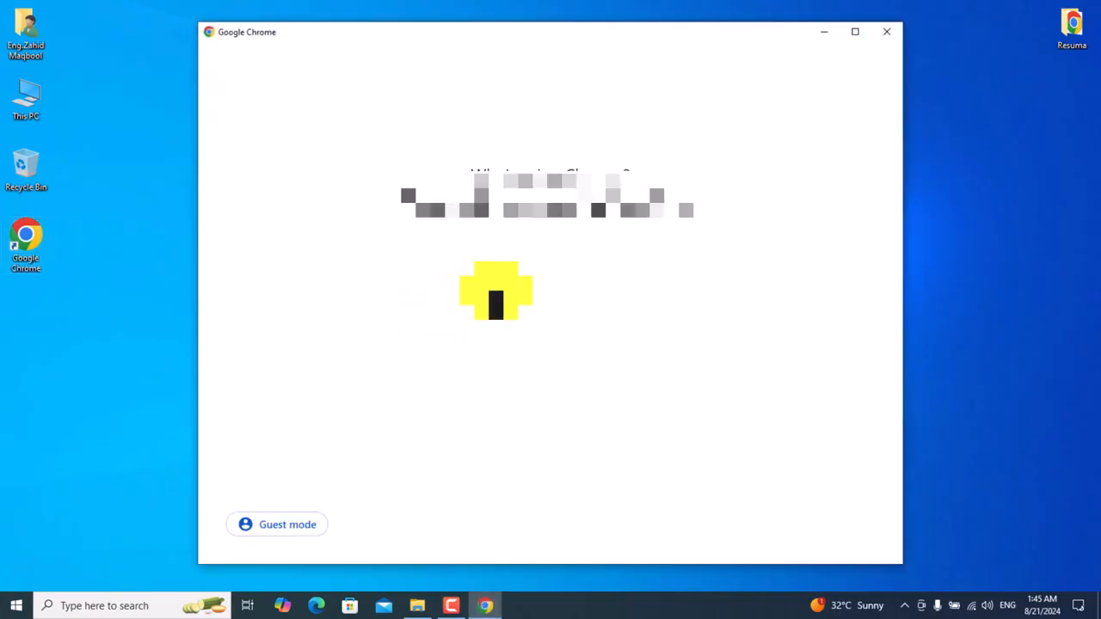
click(504, 270)
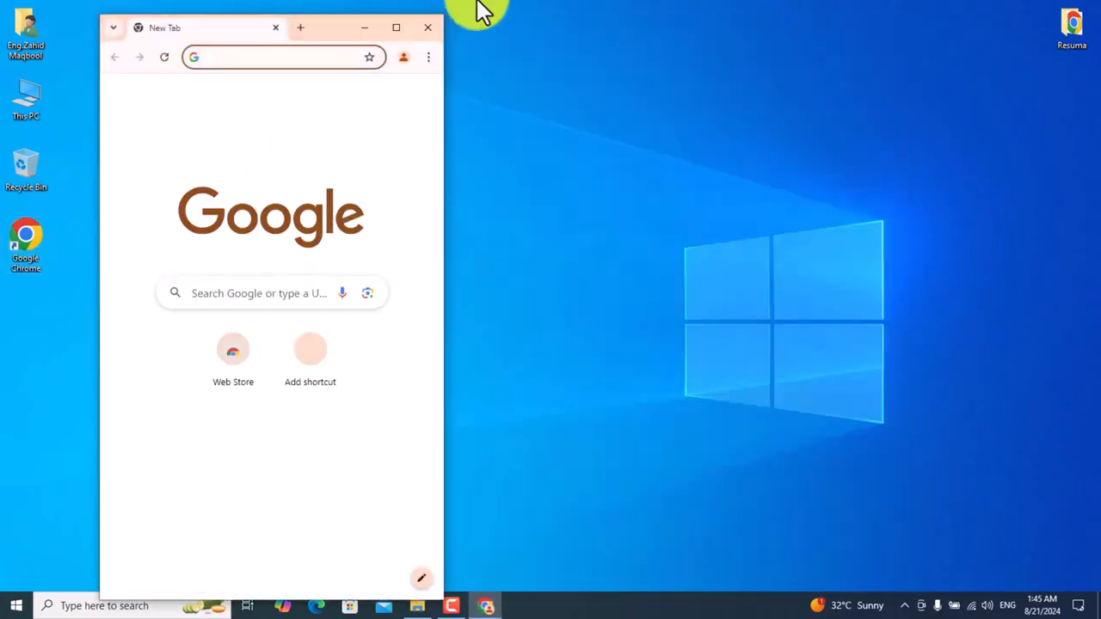
click(398, 28)
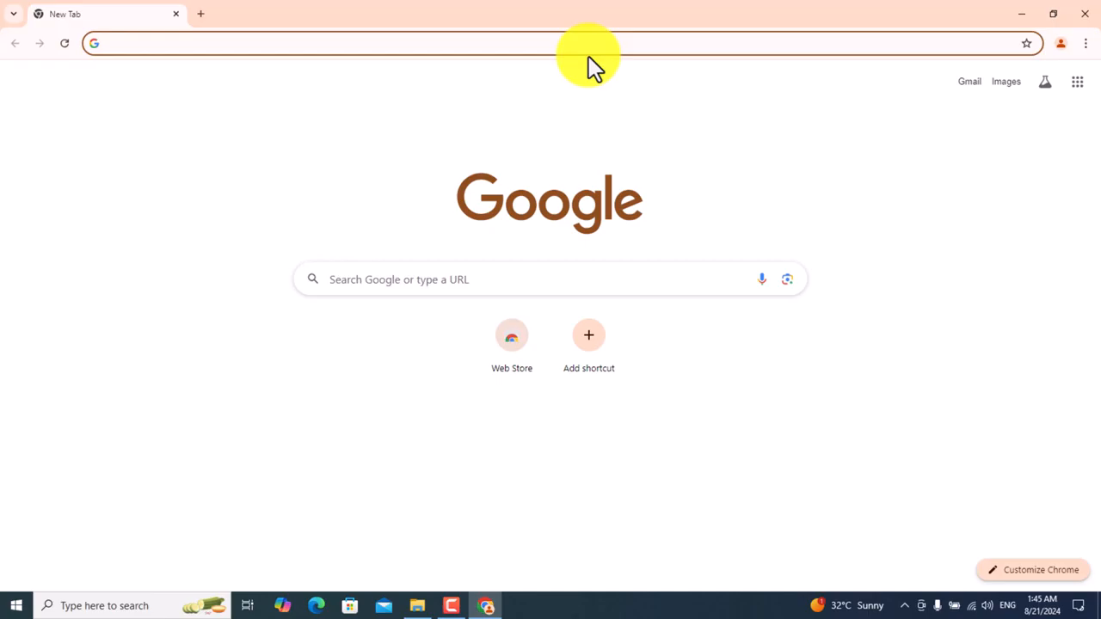
text(sql)
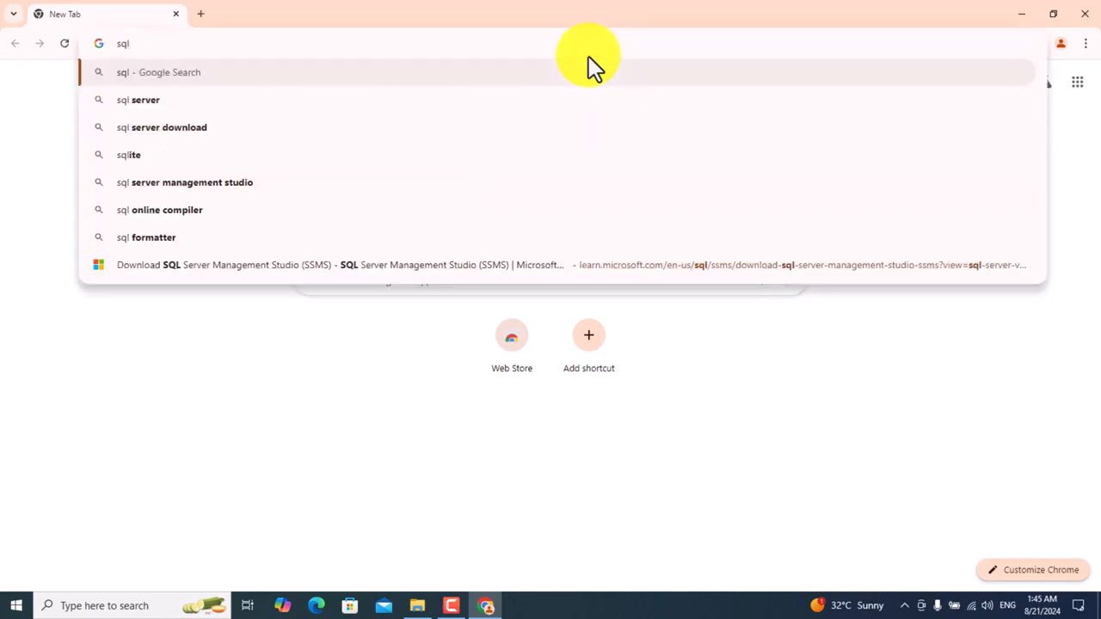
text( server)
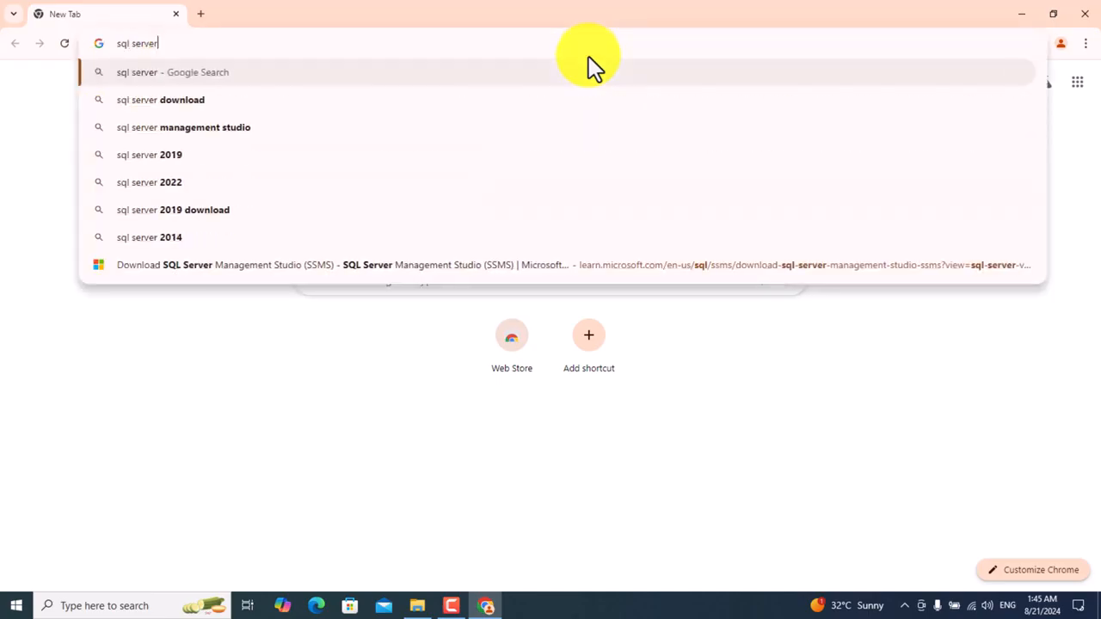
text( managme)
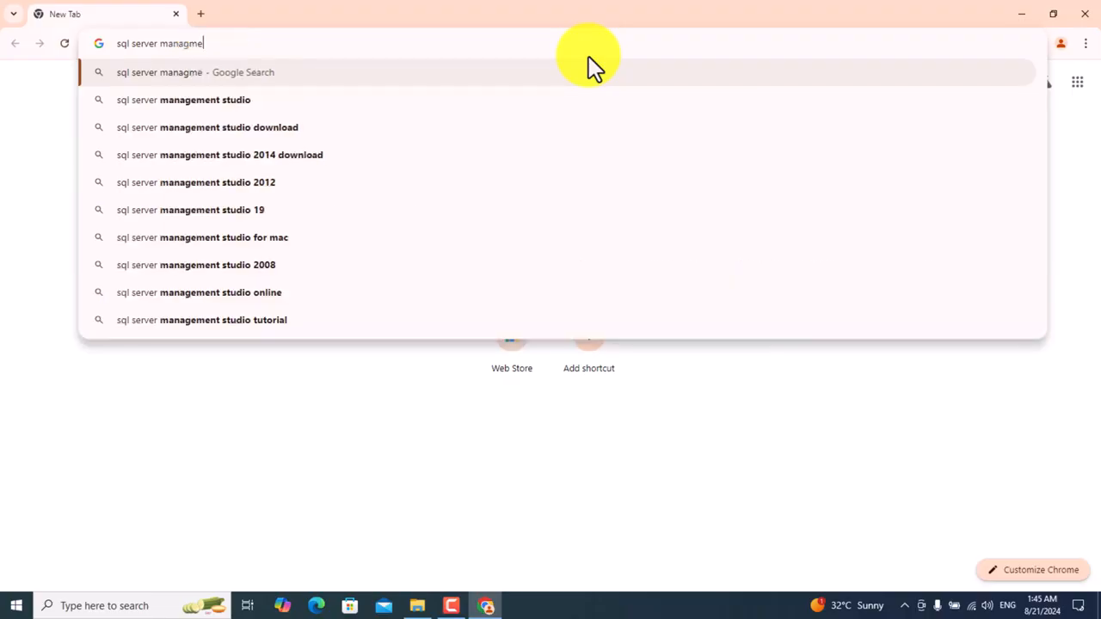
key(Down)
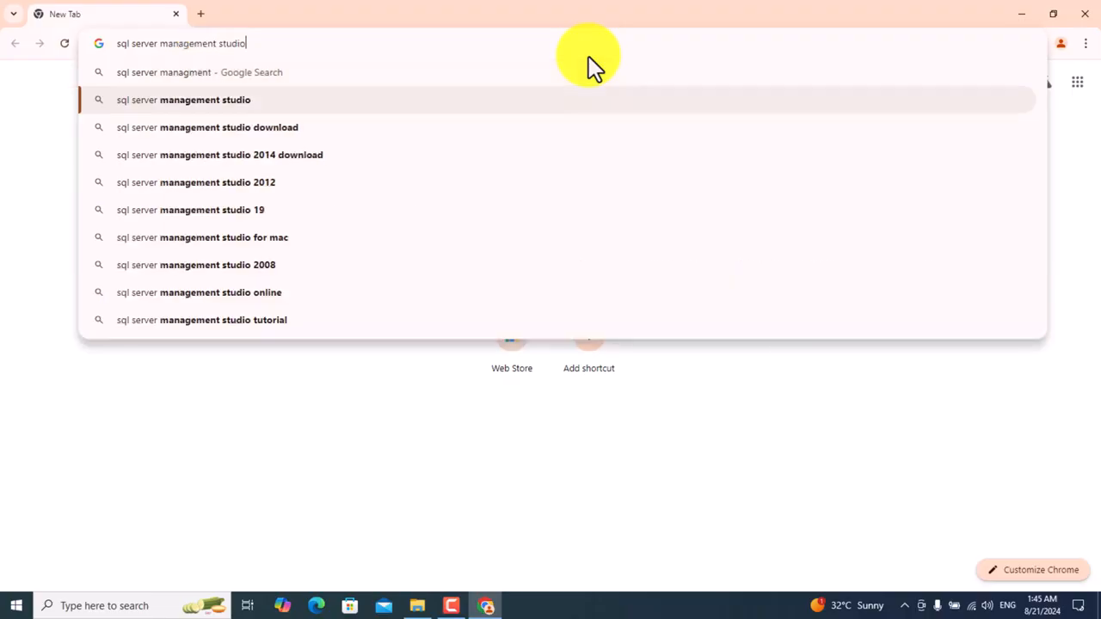
key(Return)
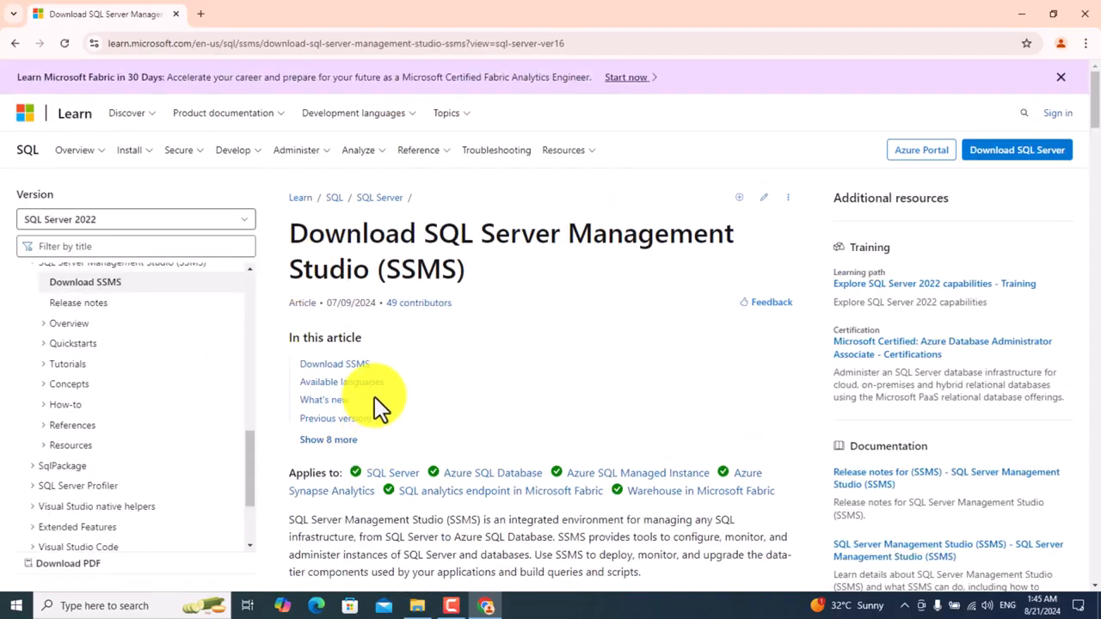
- Download SQL Server Management Studio (SSMS) 20.2 from the Download SSMS section and open the full download history
scroll(376, 357, down, 1)
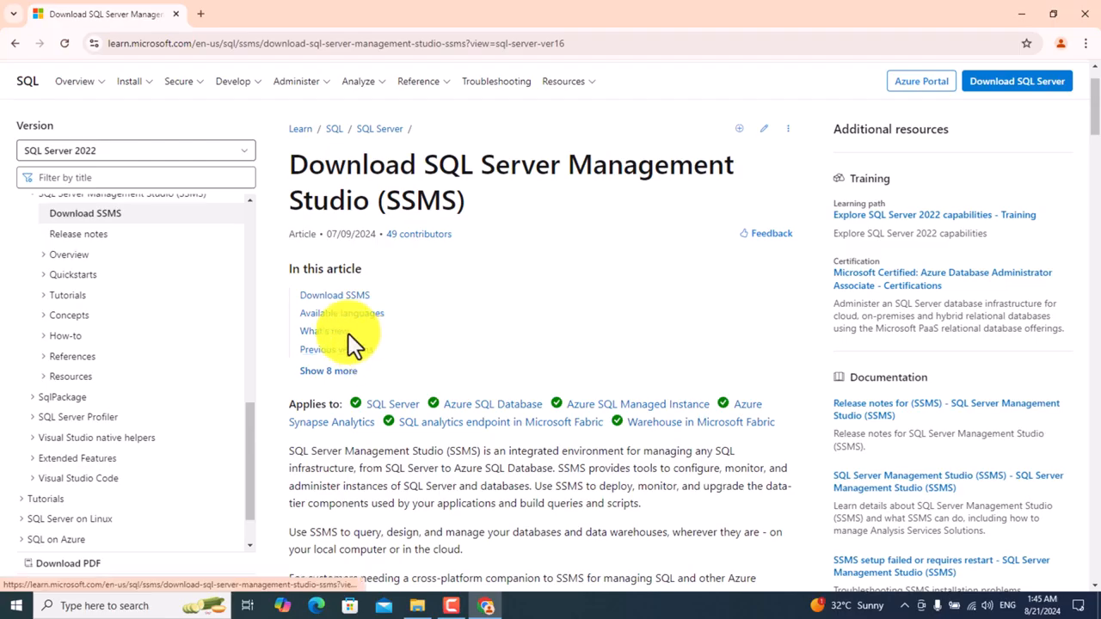
scroll(369, 318, down, 3)
scroll(369, 320, down, 2)
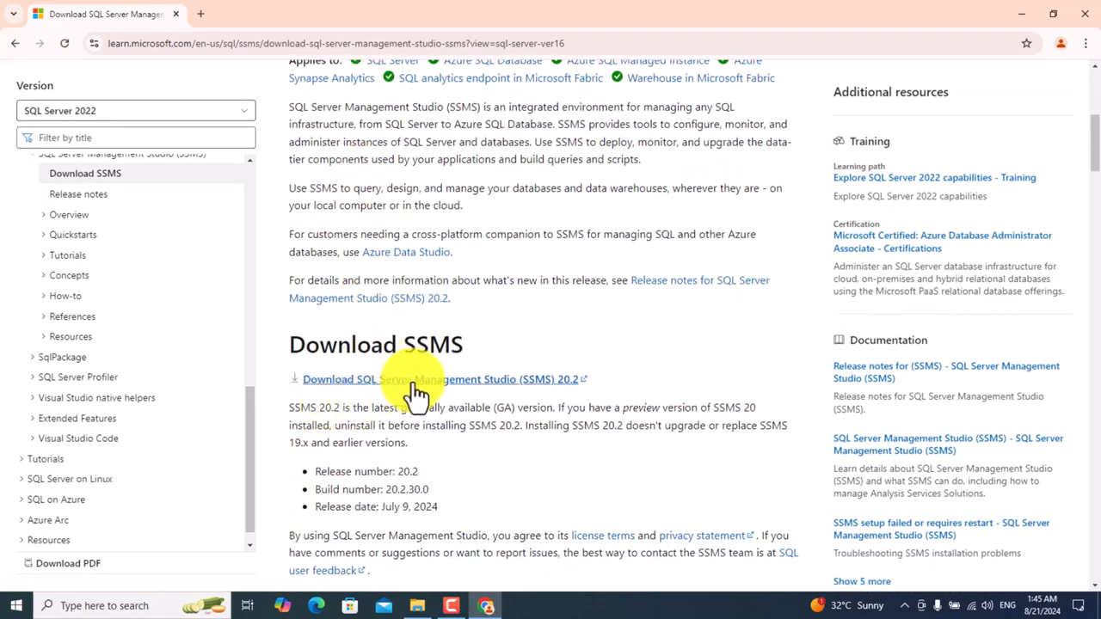
scroll(486, 388, down, 5)
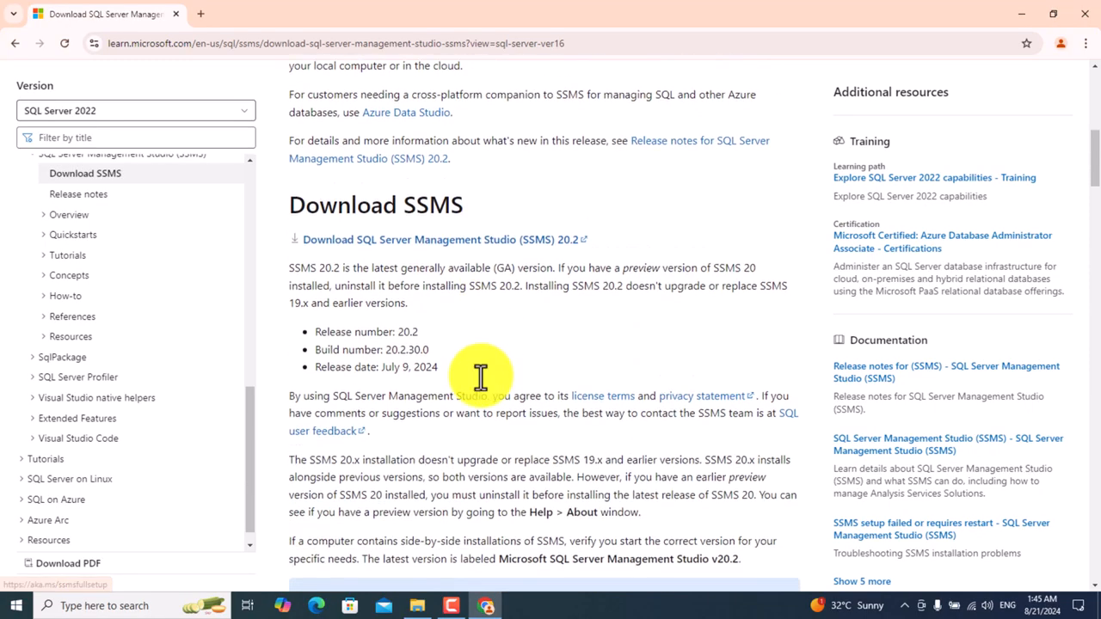
scroll(472, 376, up, 2)
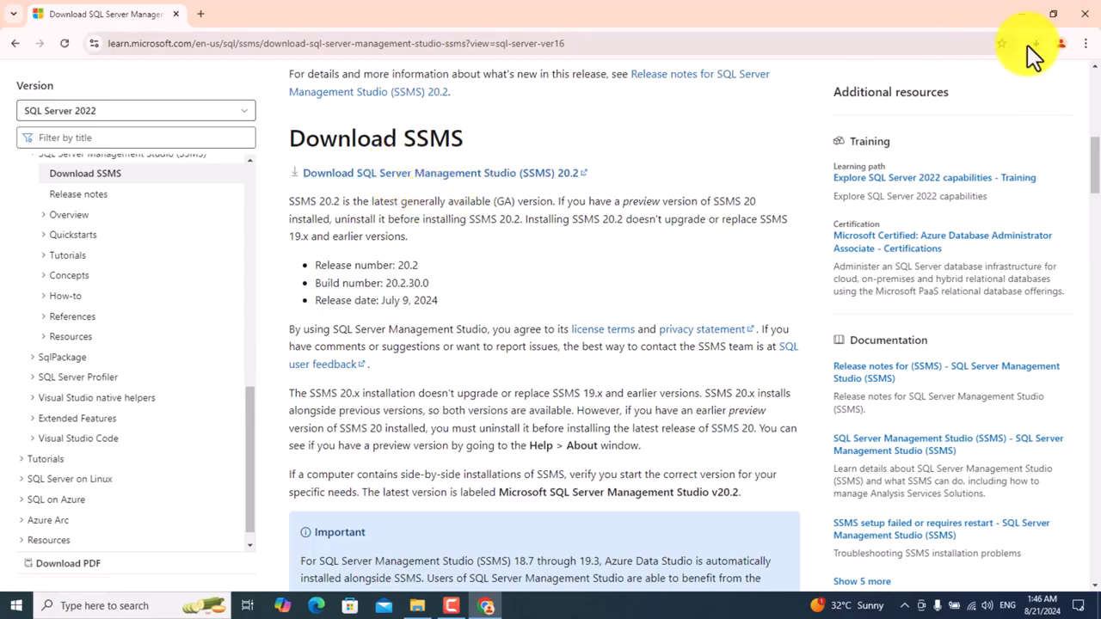
click(1036, 43)
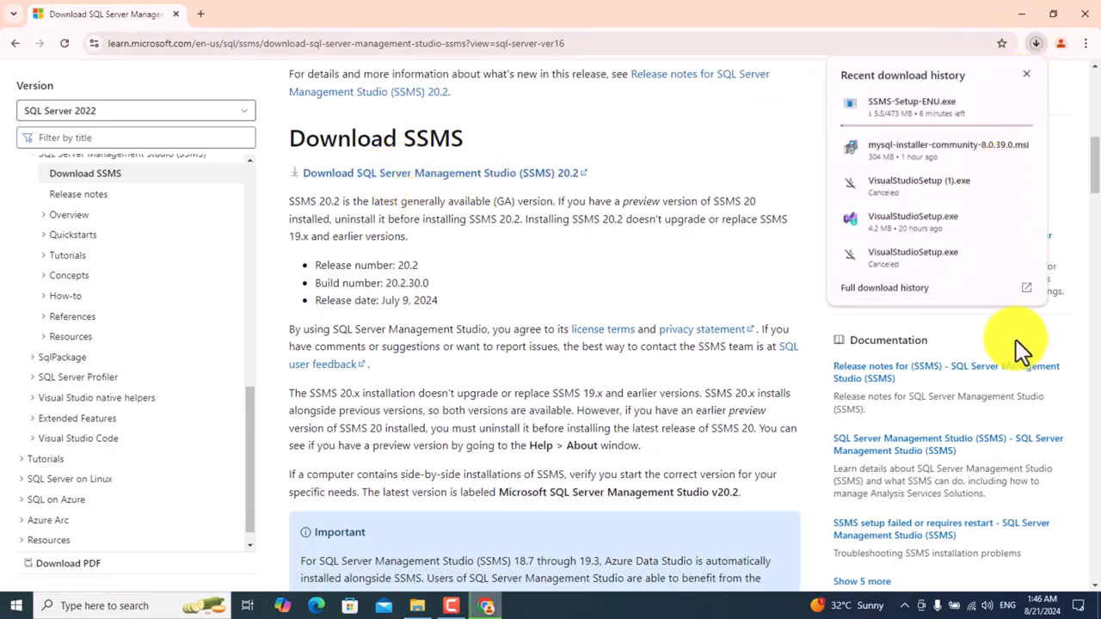
click(1028, 289)
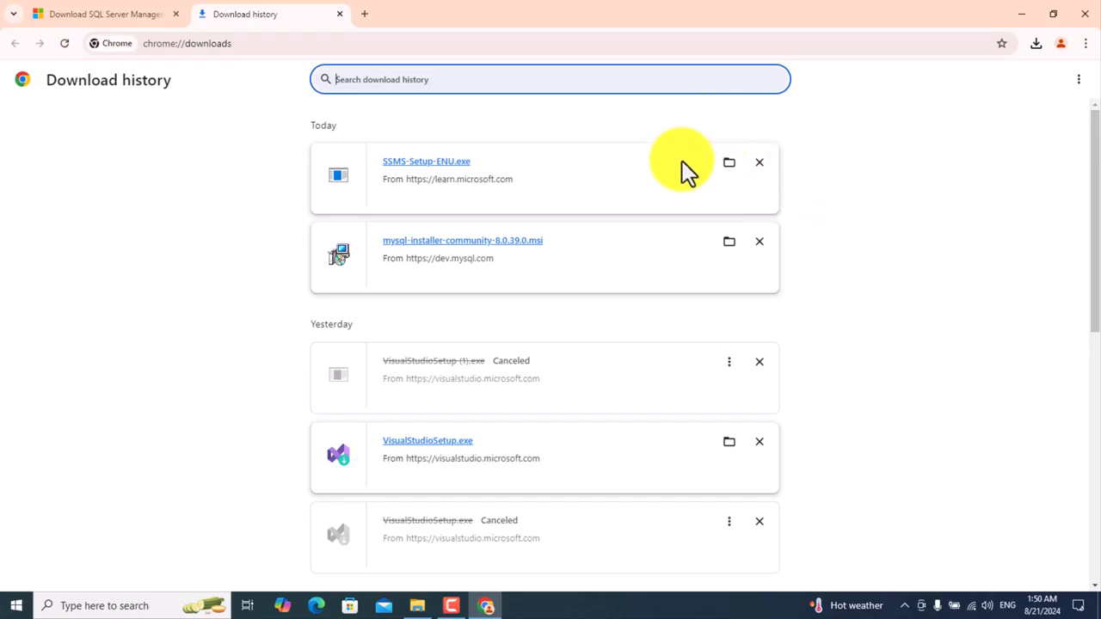
- Show the downloaded SSMS-Setup-ENU file in a maximized Downloads folder and launch the installer
click(730, 165)
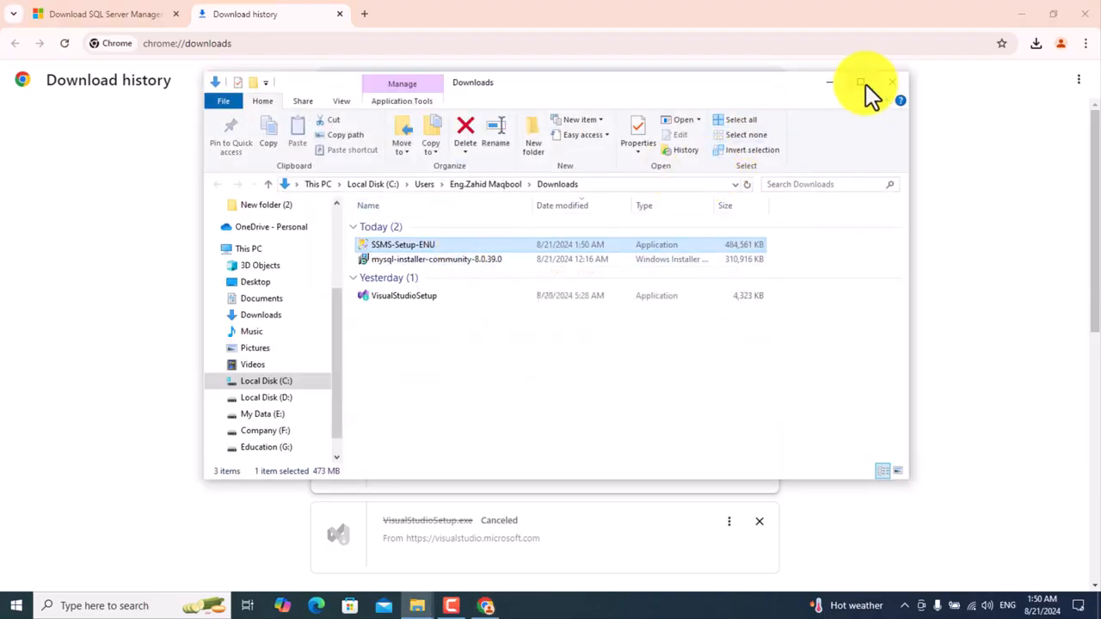
click(861, 83)
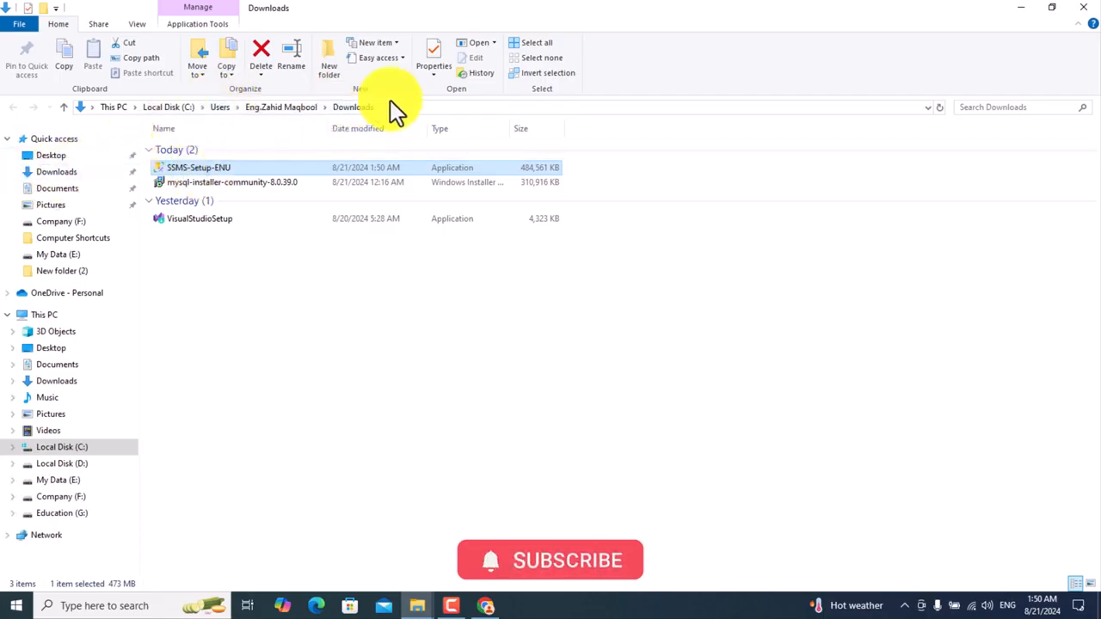
click(75, 172)
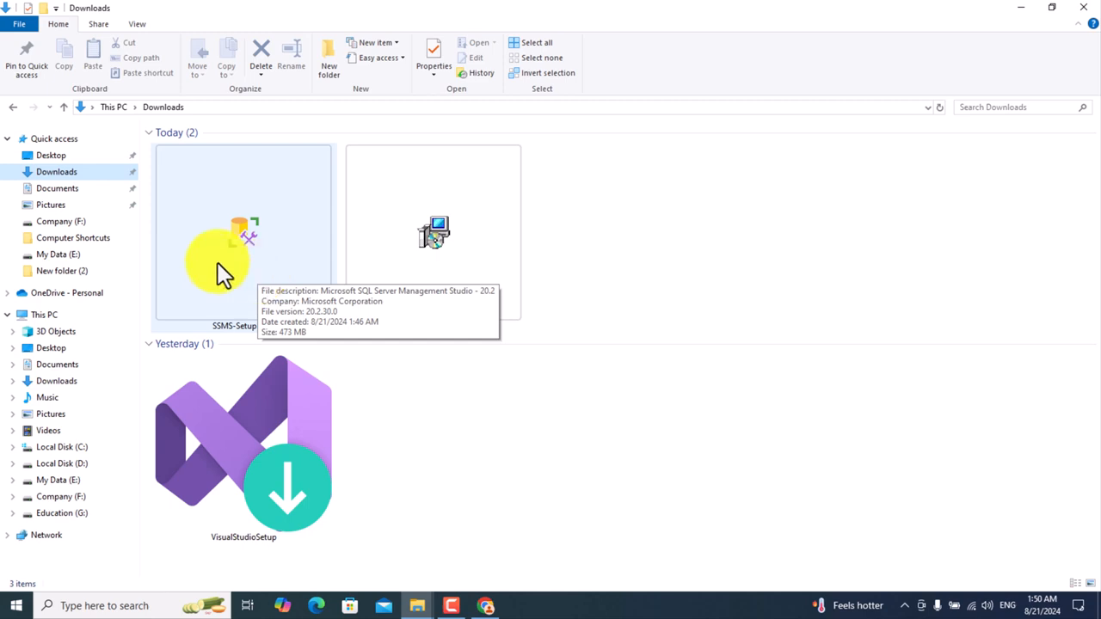
click(246, 241)
double_click(247, 241)
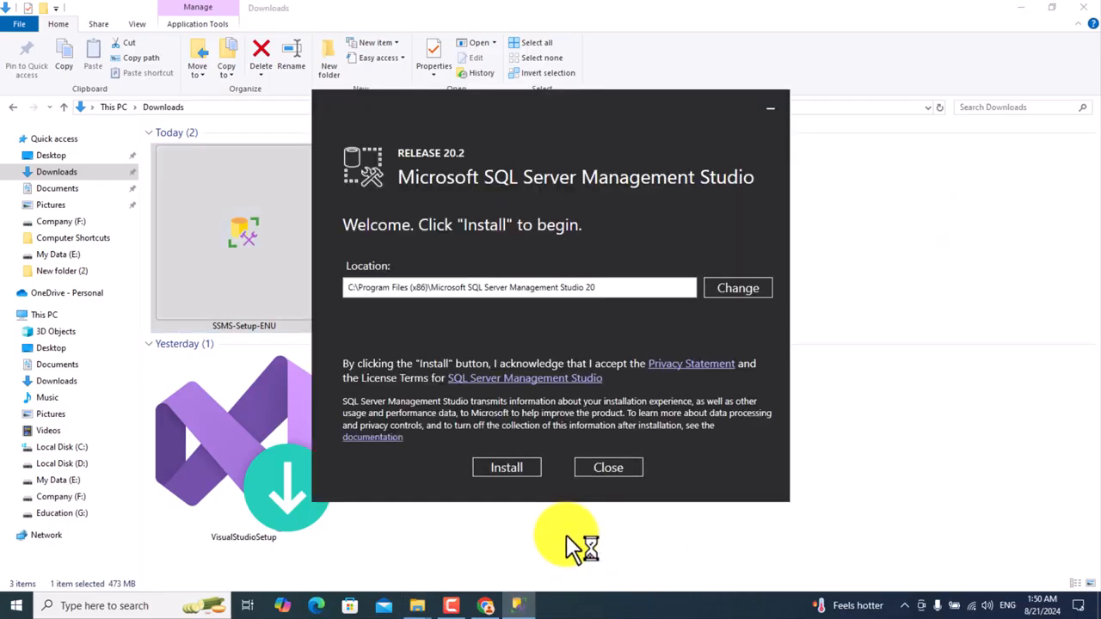
- Clear the other windows away, install SQL Server Management Studio 20.2 in the default location, and close the completed setup
click(1026, 16)
click(1023, 10)
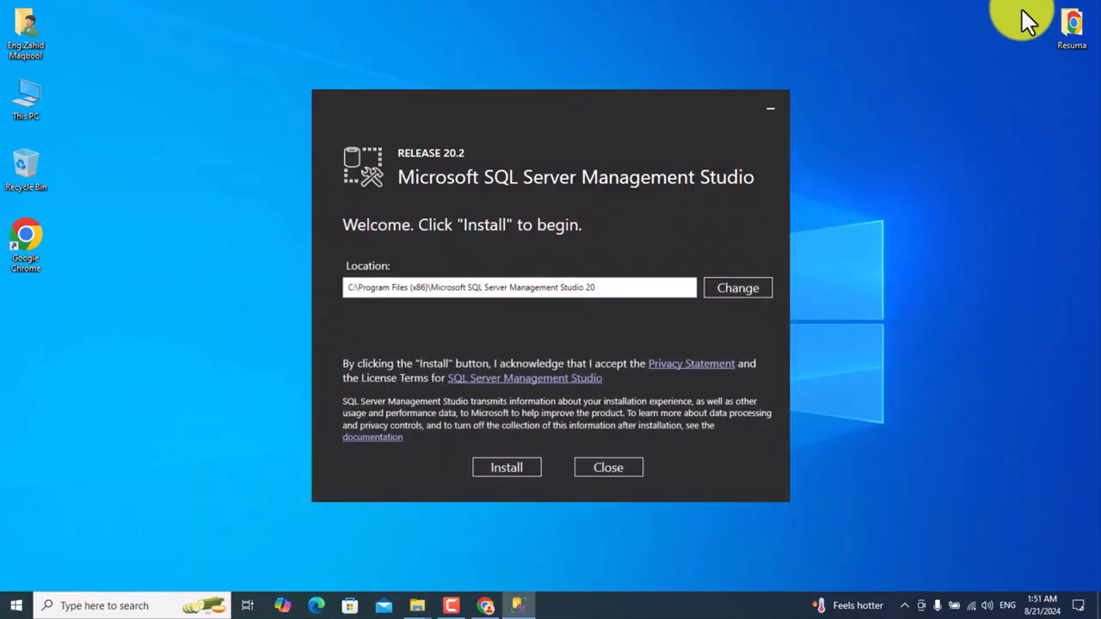
click(507, 468)
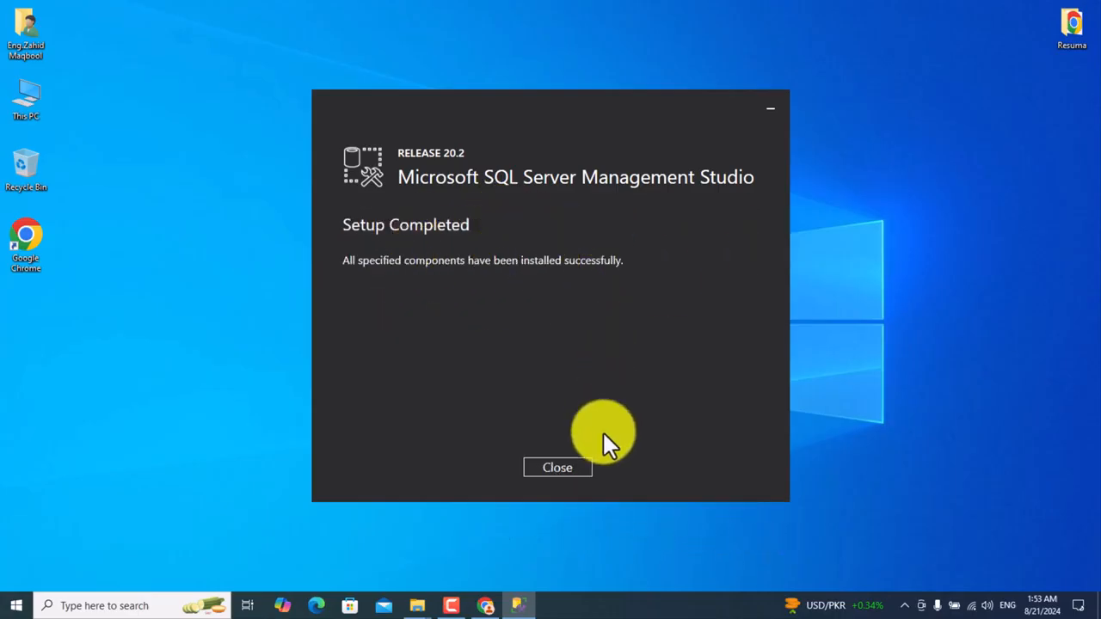
click(553, 470)
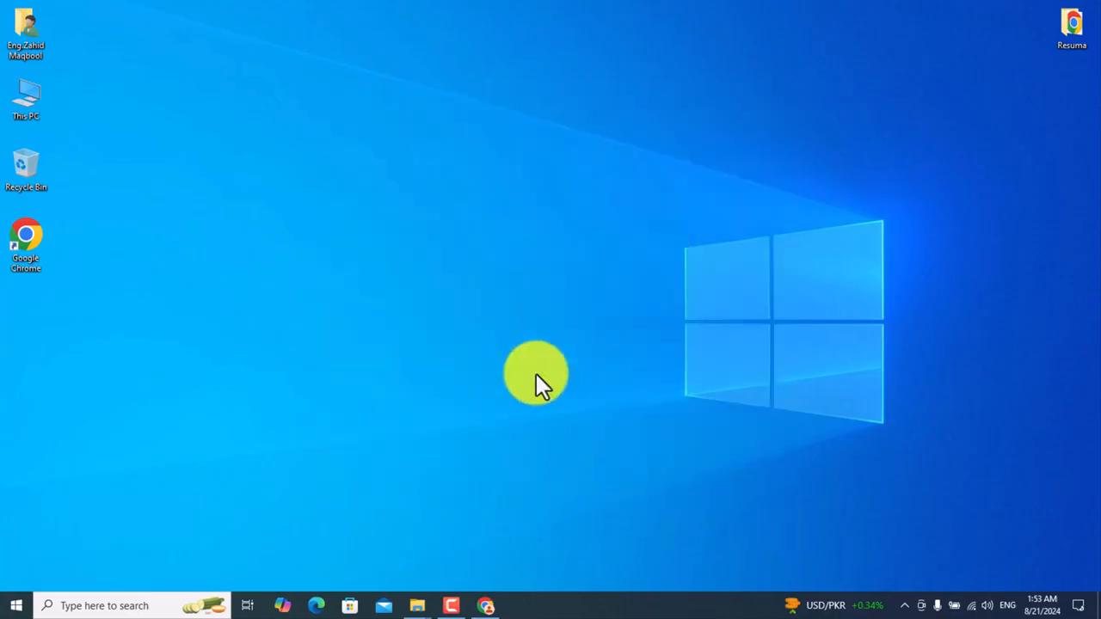
right_click(511, 189)
click(537, 229)
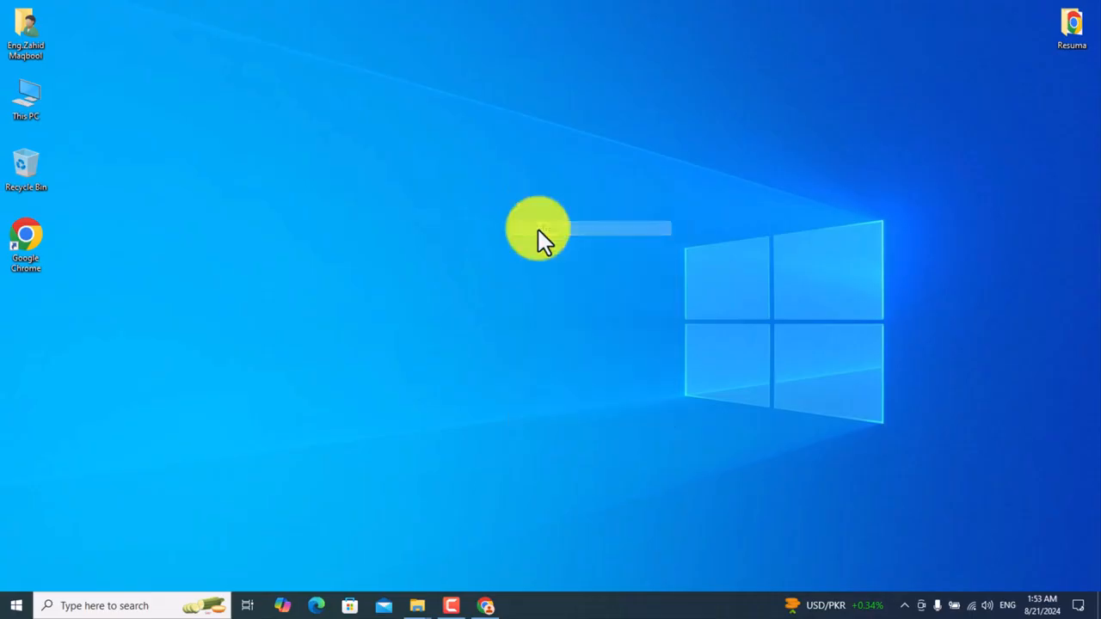
- Find MySQL Workbench 8.0 CE by searching Windows for "wor", start it to check that it opens, and close it again
click(57, 606)
text(wor)
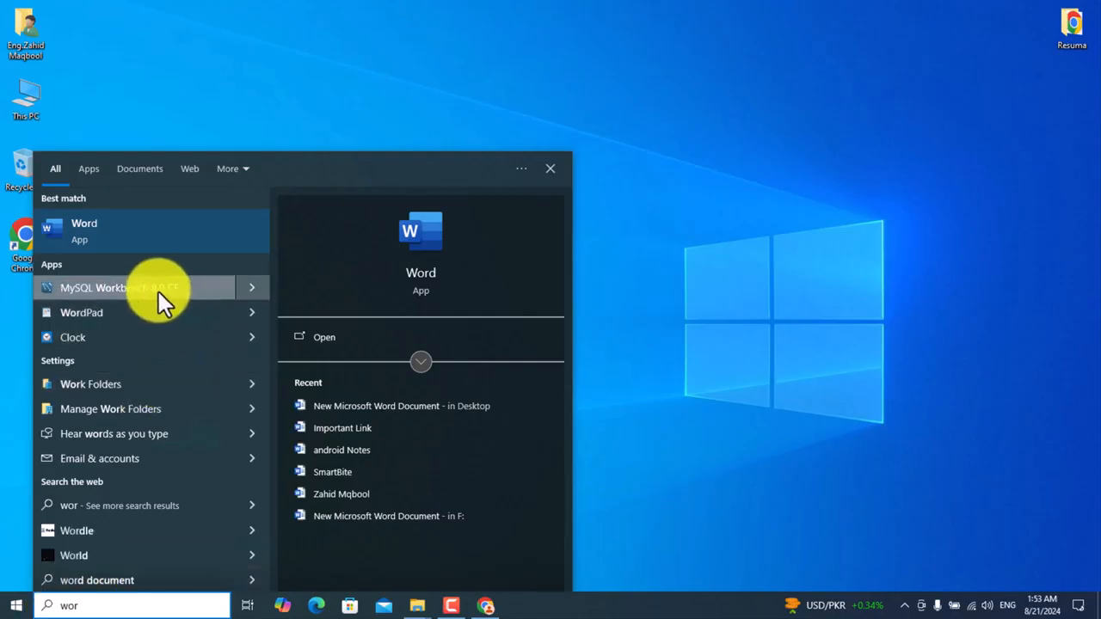
key(Return)
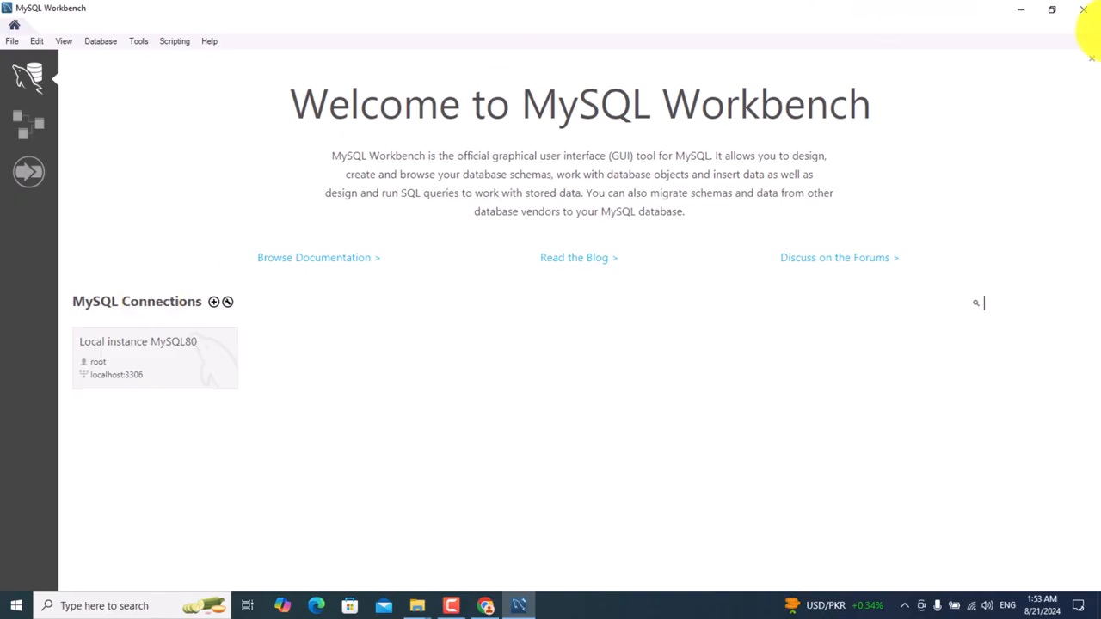
click(1086, 14)
- Start SQL Server Management Studio 20 and connect to the local SQLEXPRESS database engine with Windows Authentication, mandatory encryption and a trusted server certificate
click(10, 609)
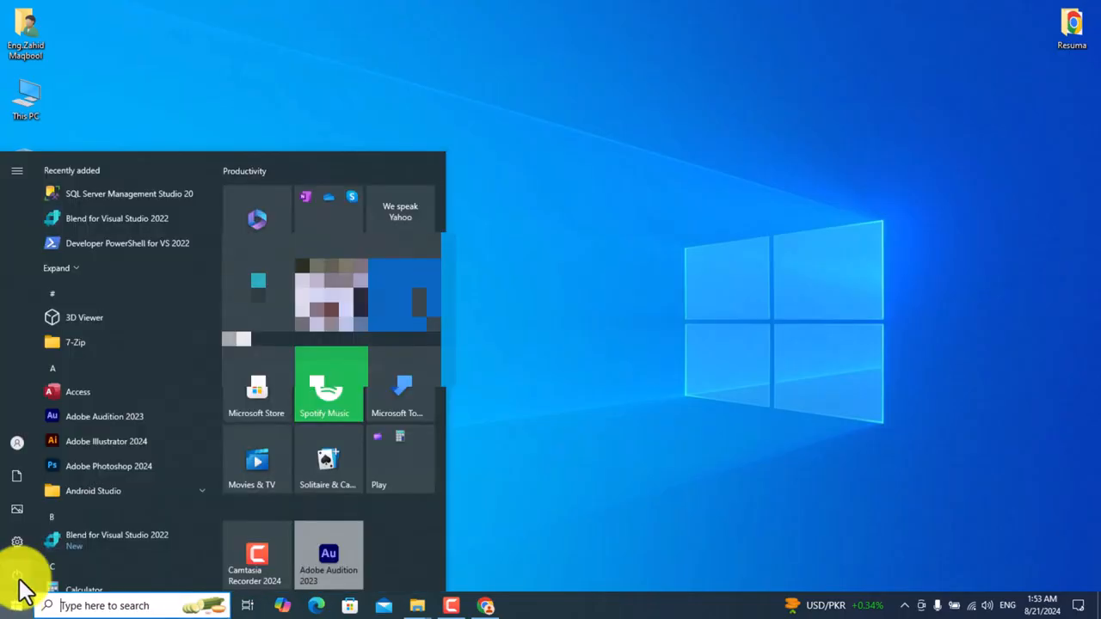
click(115, 195)
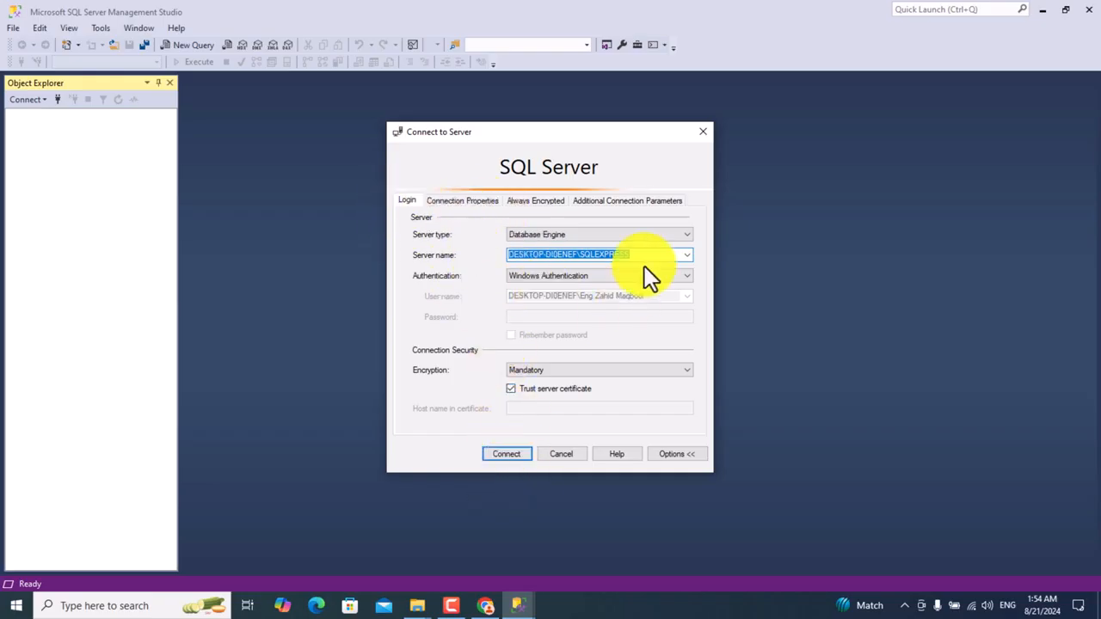
click(689, 254)
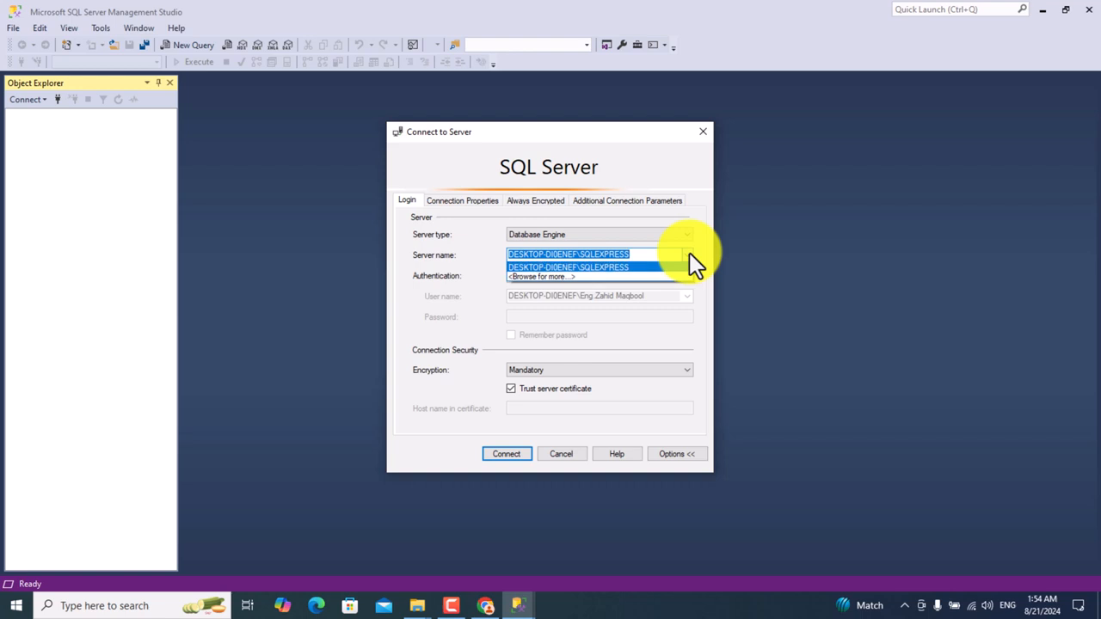
click(689, 253)
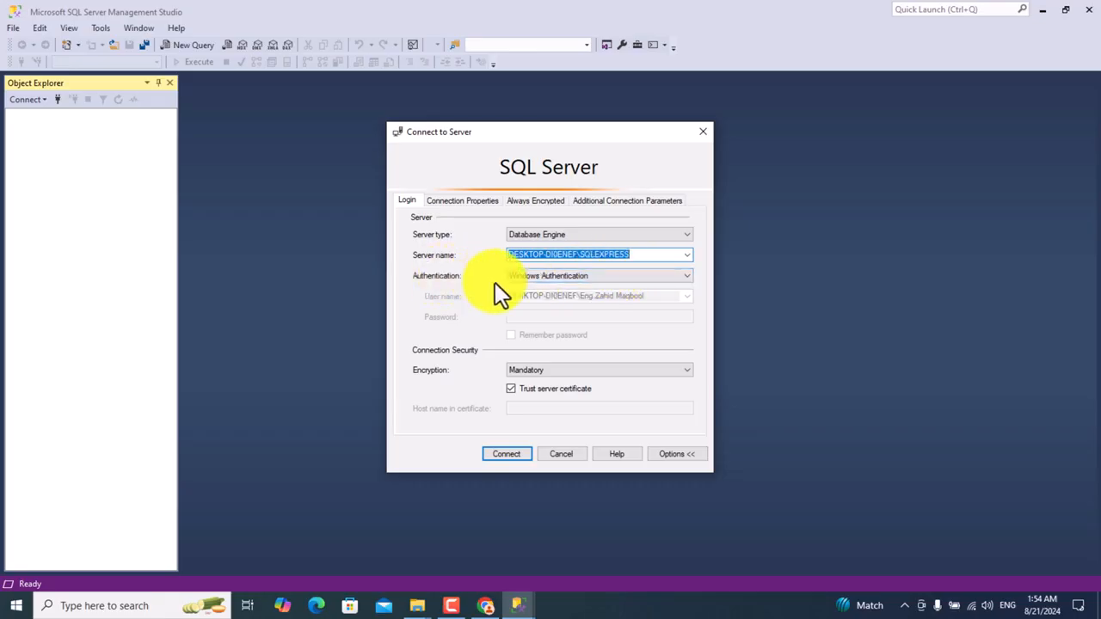
drag(639, 254, 467, 256)
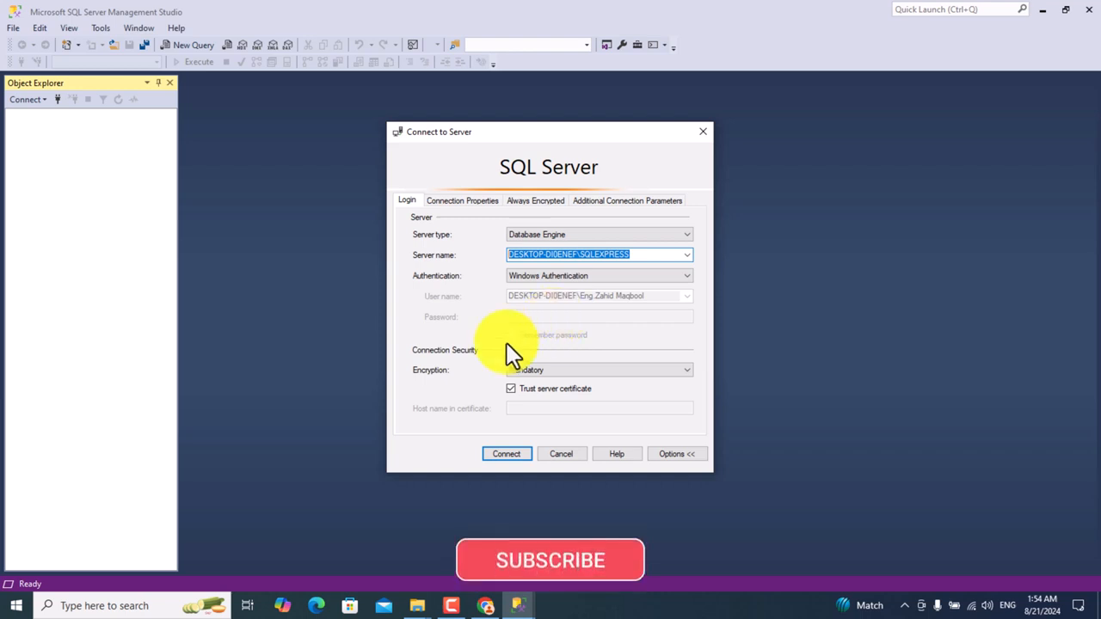
click(494, 454)
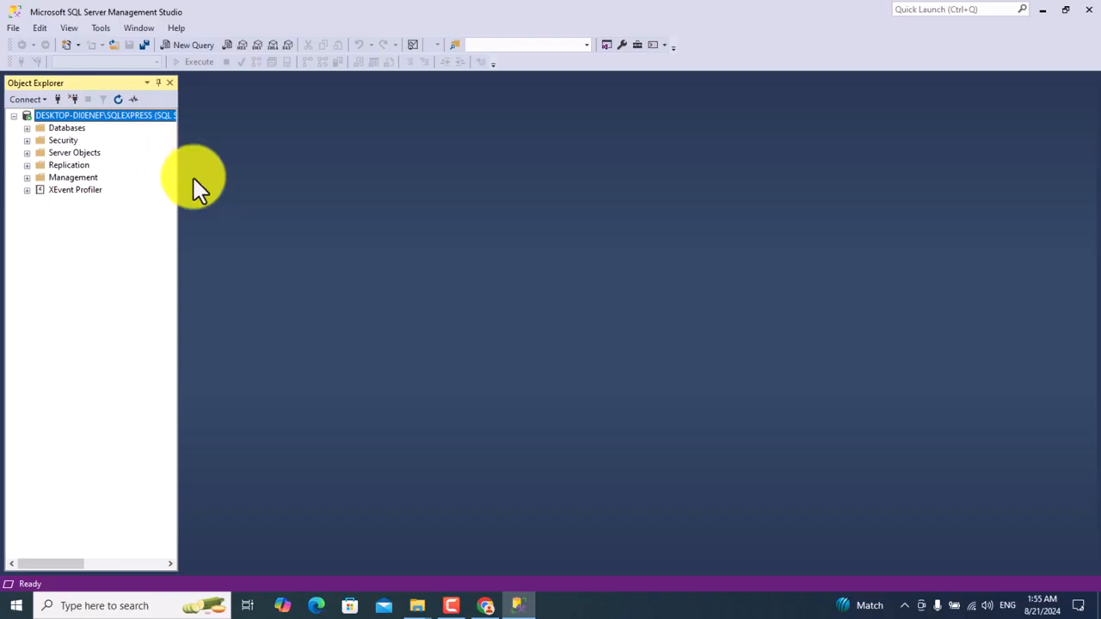
- Close SQL Server Management Studio and refresh the desktop
click(1090, 12)
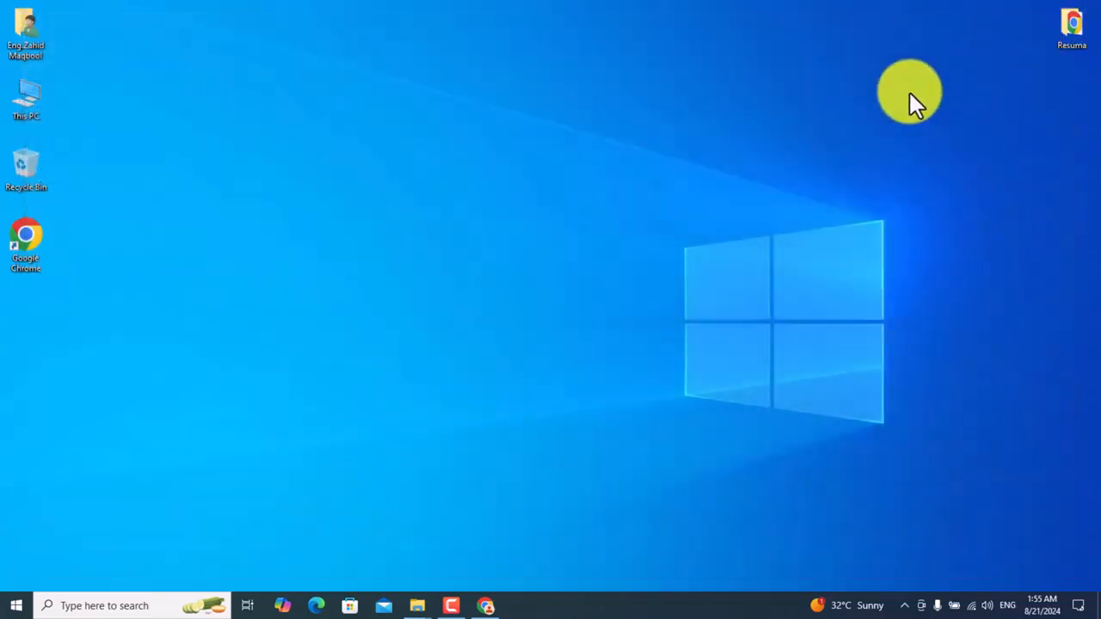
right_click(635, 101)
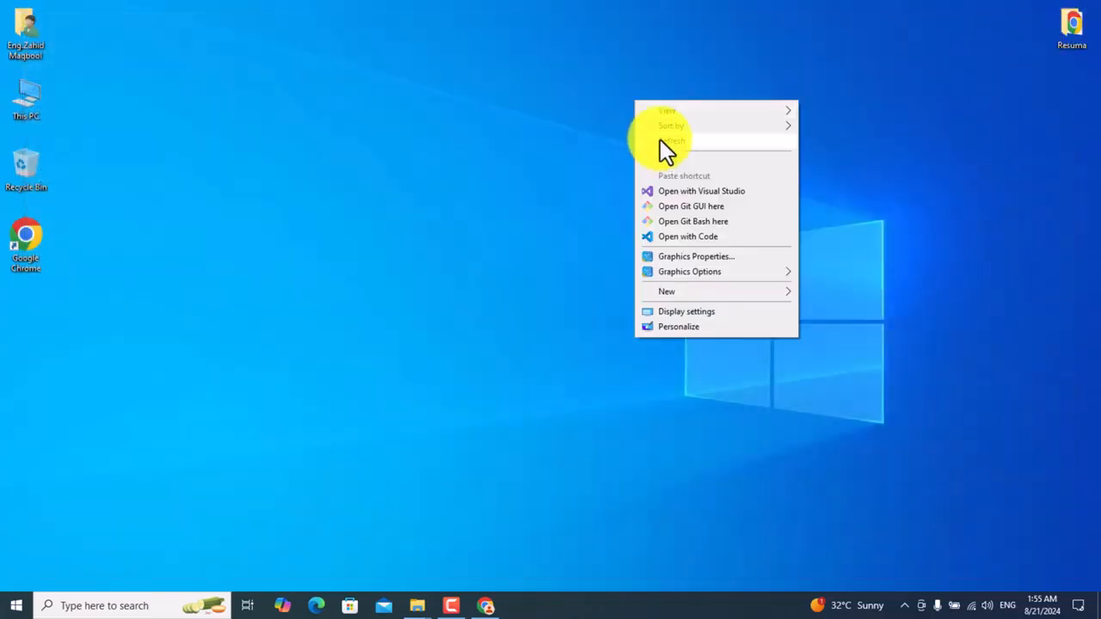
click(660, 140)
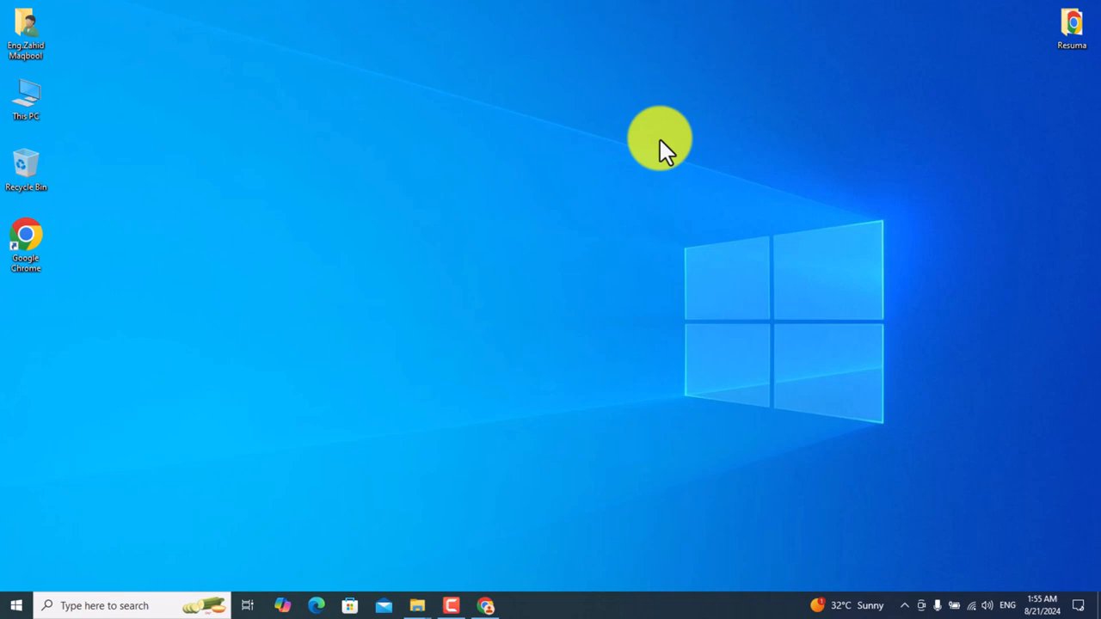